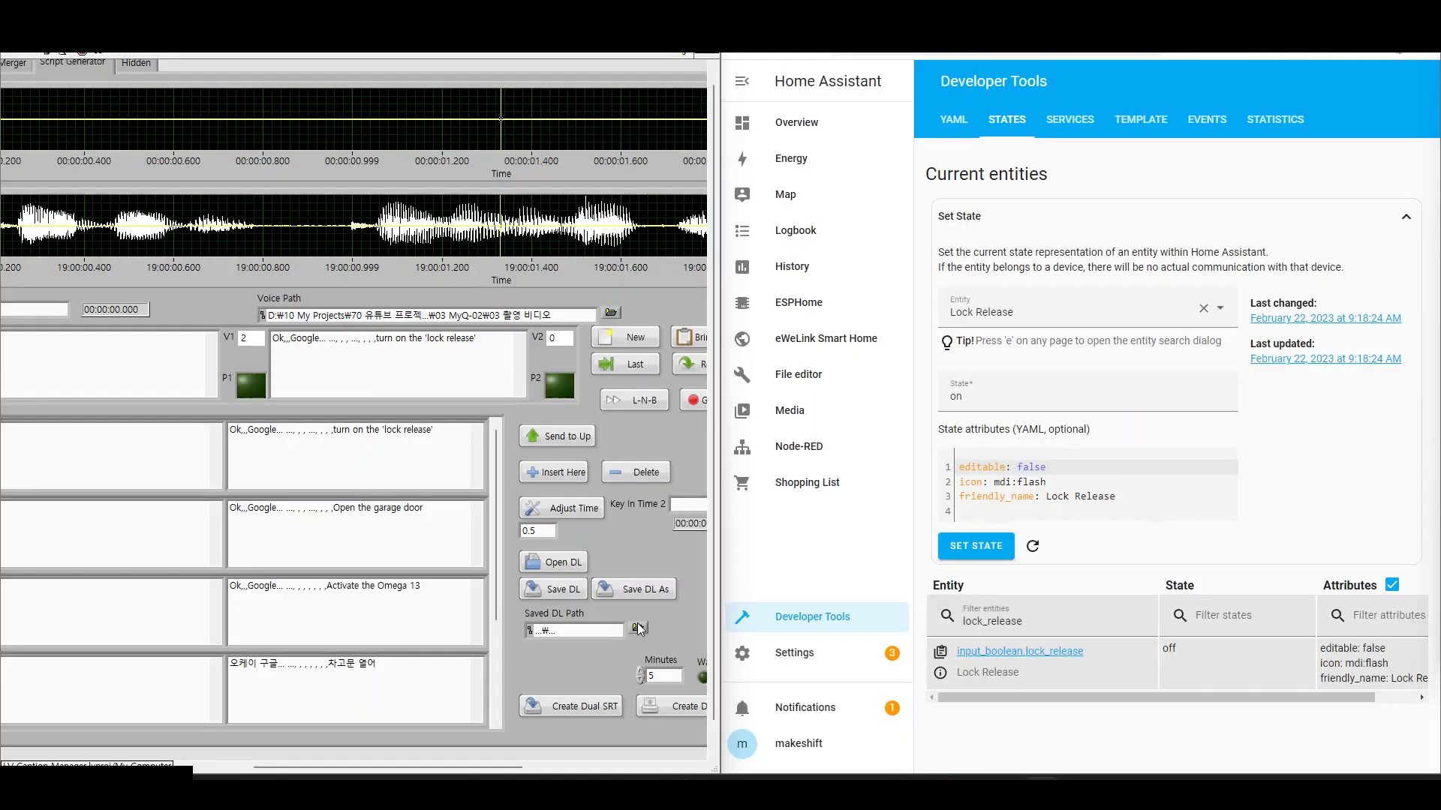
pyautogui.click(556, 397)
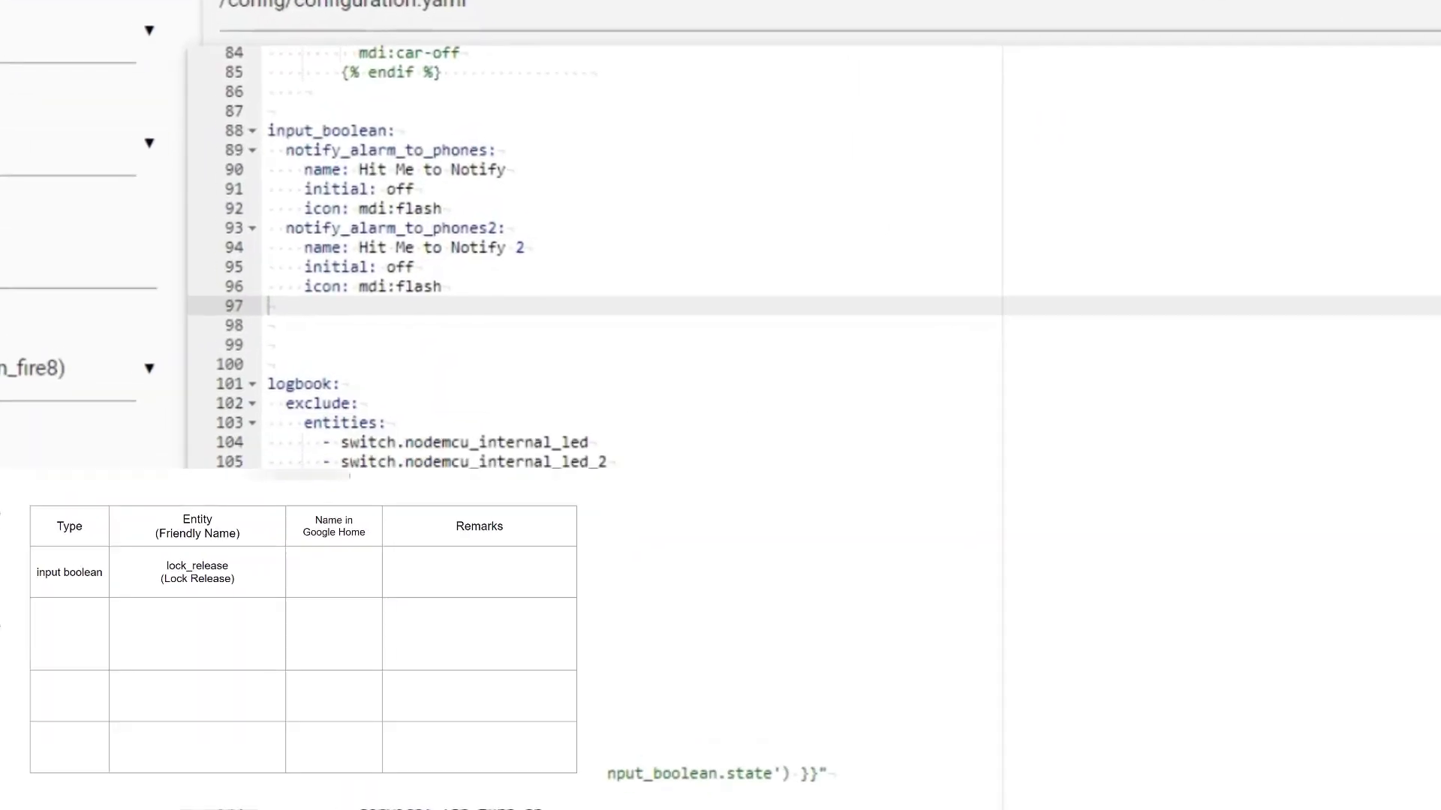
# Step: Add a lock_release input boolean named Lock Release under input_boolean, with initial off and icon mdi:flash
pyautogui.write('lock_release:')
pyautogui.press('Return')
pyautogui.write('name: Lock Release')
pyautogui.press('Return')
pyautogui.write('initial: off')
pyautogui.press('Return')
pyautogui.write('icon: mdi:flash')
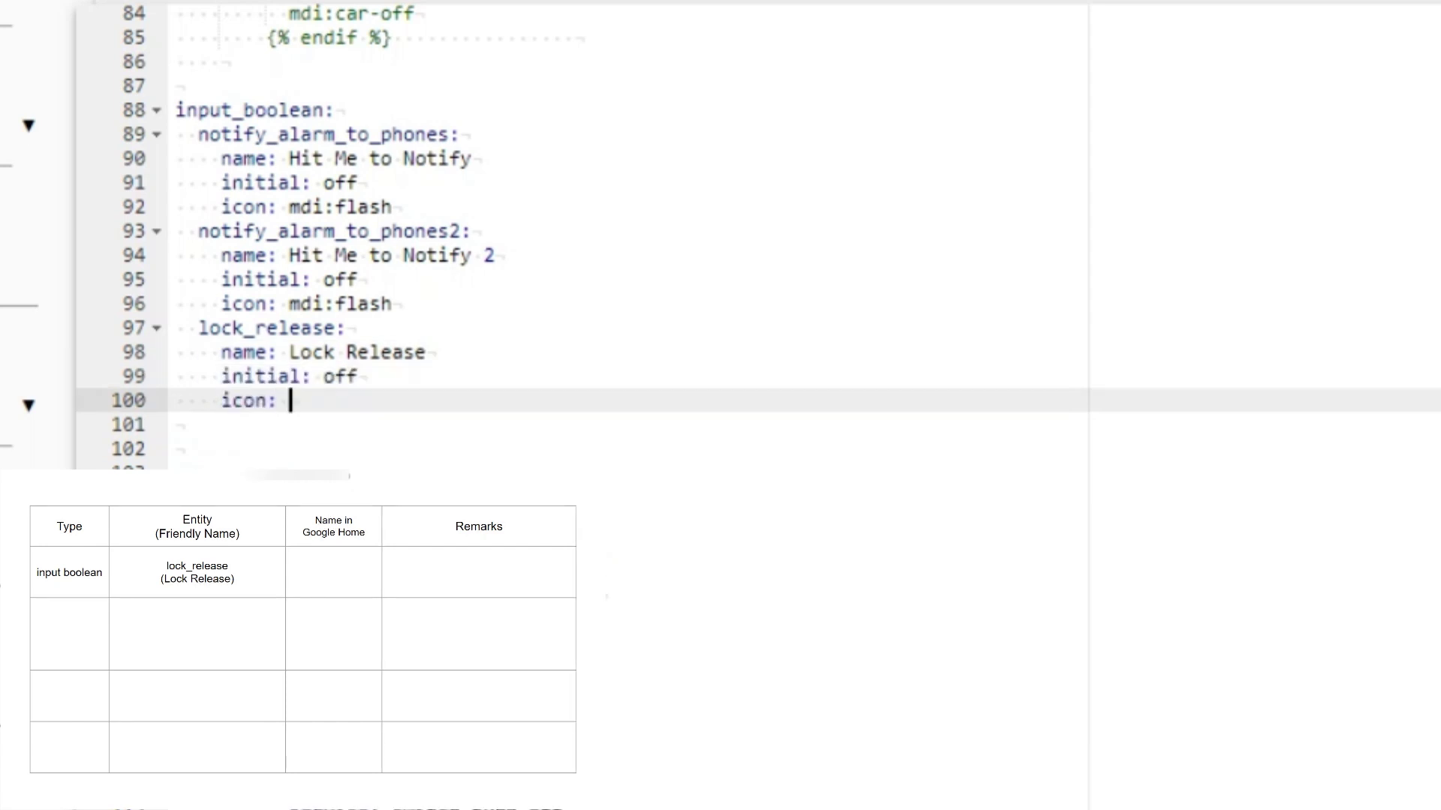
pyautogui.press('Return')
# Step: Save configuration.yaml and request a Home Assistant restart
pyautogui.hotkey('ctrl', 's')
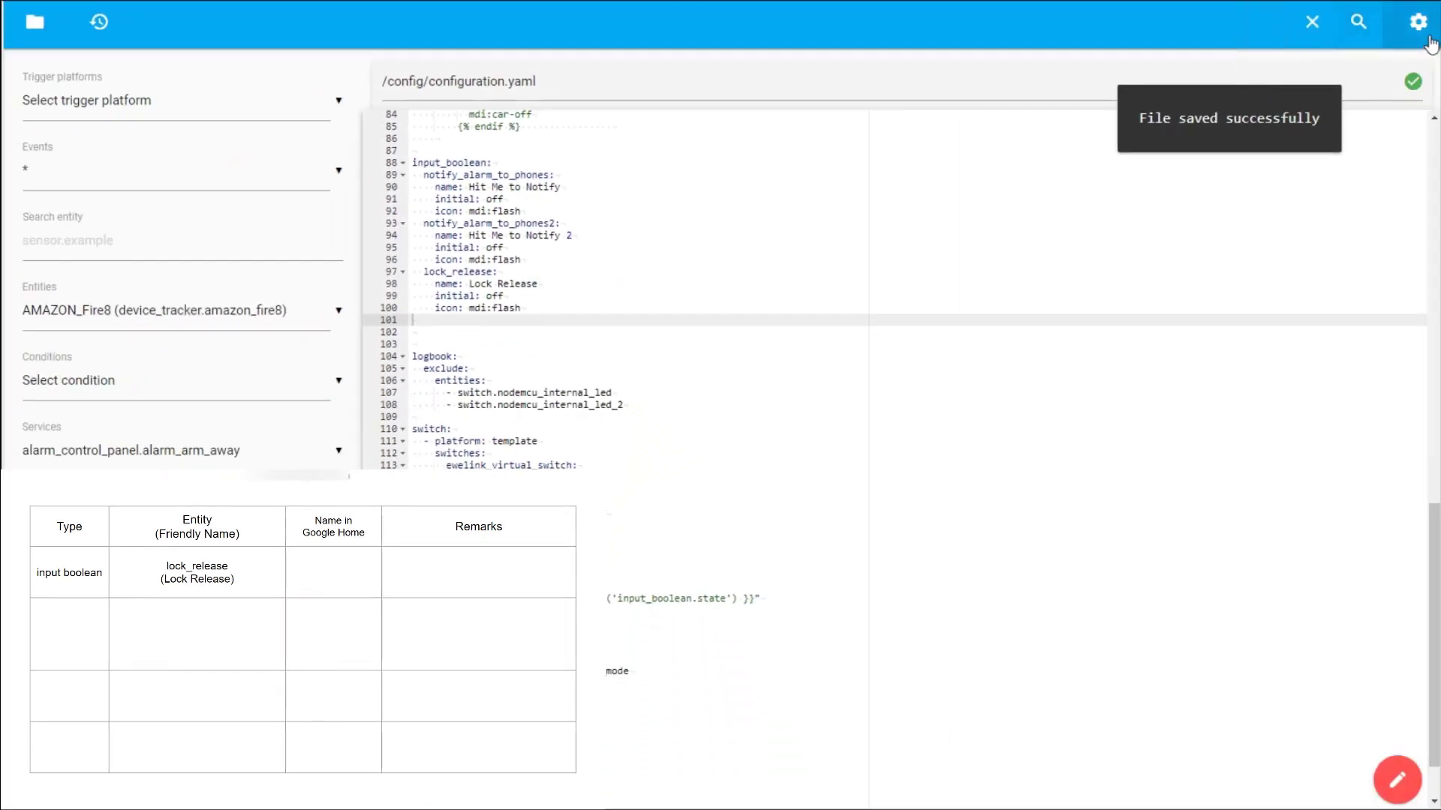
pyautogui.click(1418, 21)
pyautogui.click(1321, 548)
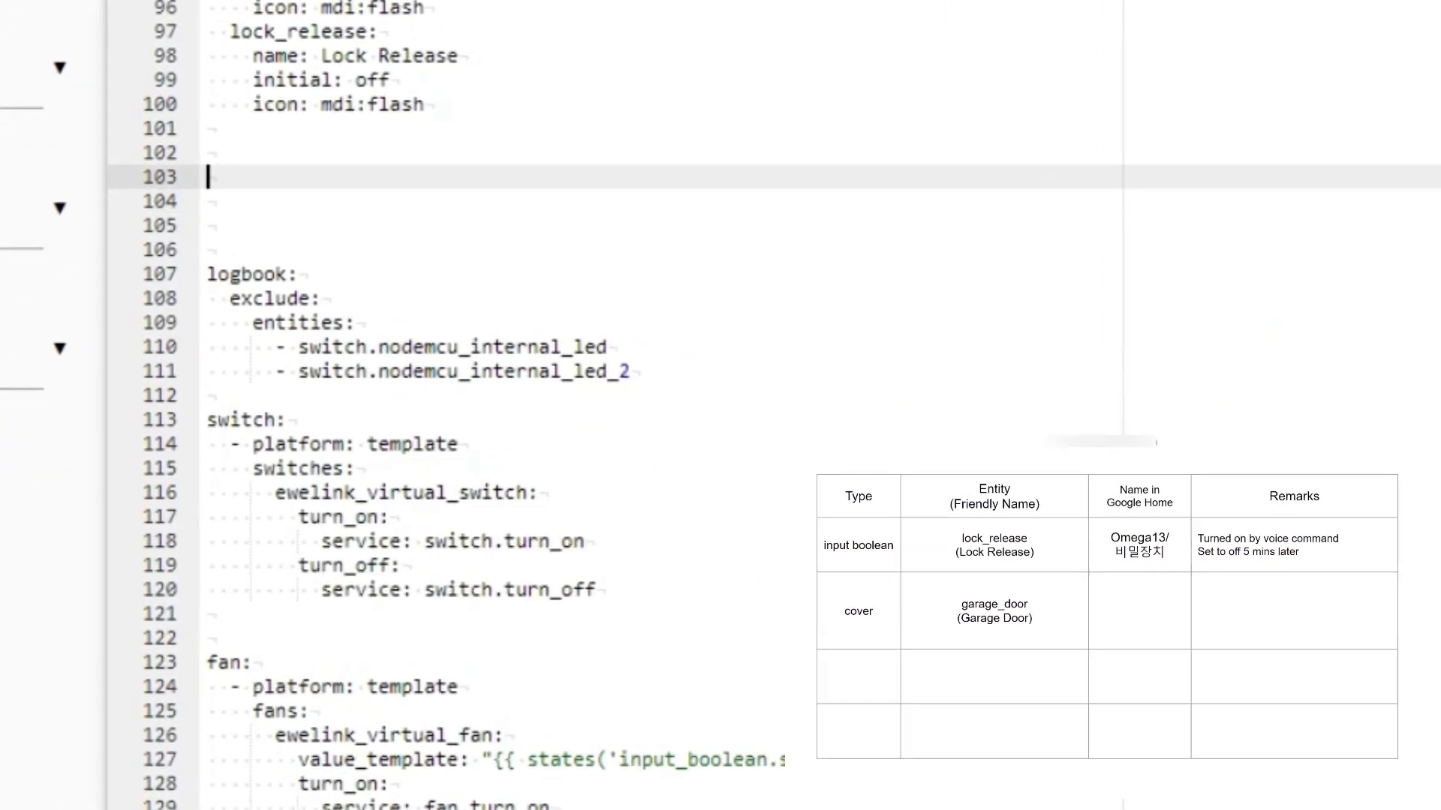
# Step: Below the lock_release block, start a cover section with platform template and a garage_door entry under covers
pyautogui.click(210, 153)
pyautogui.write('cover:')
pyautogui.press('Return')
pyautogui.write('-')
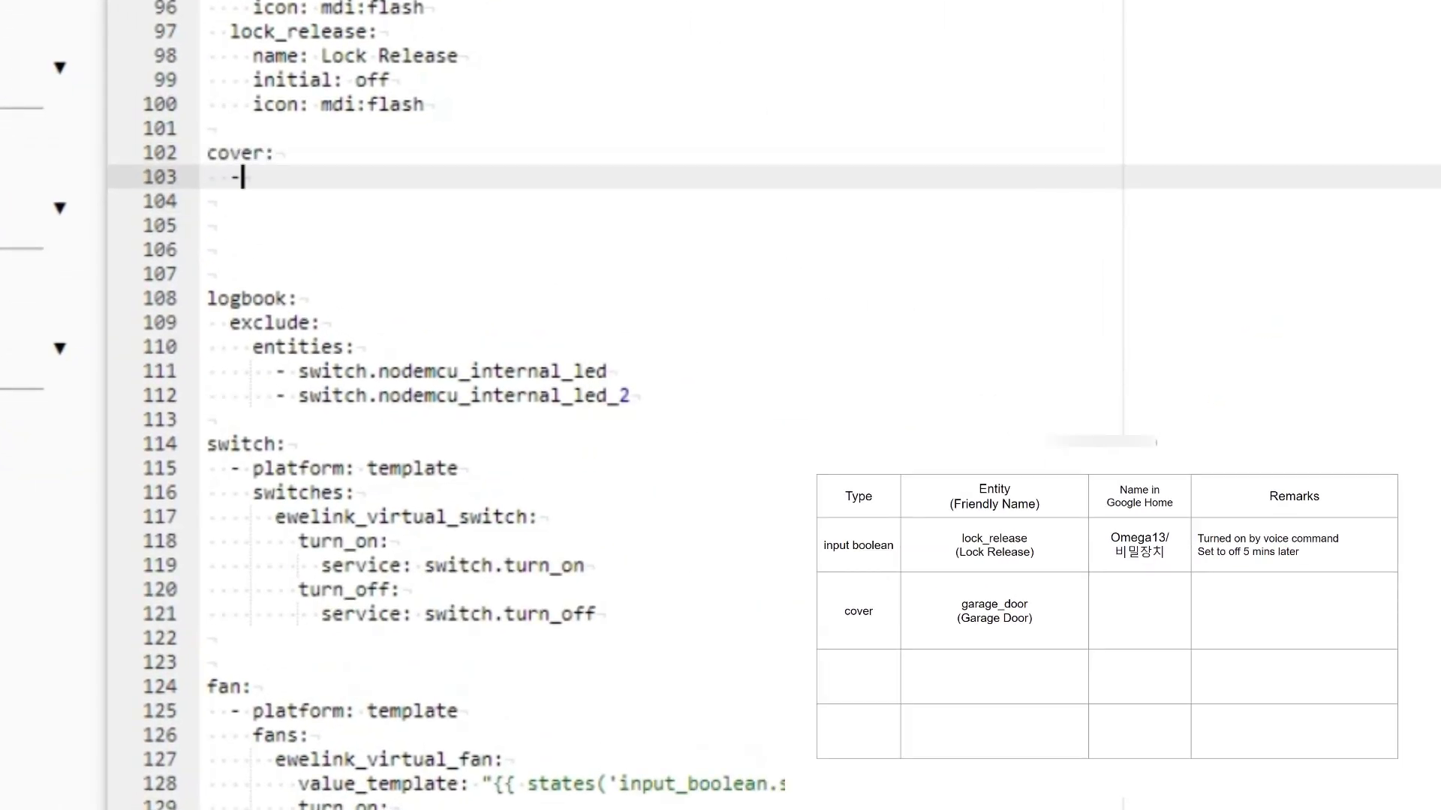
pyautogui.write(' platform: template')
pyautogui.press('Return')
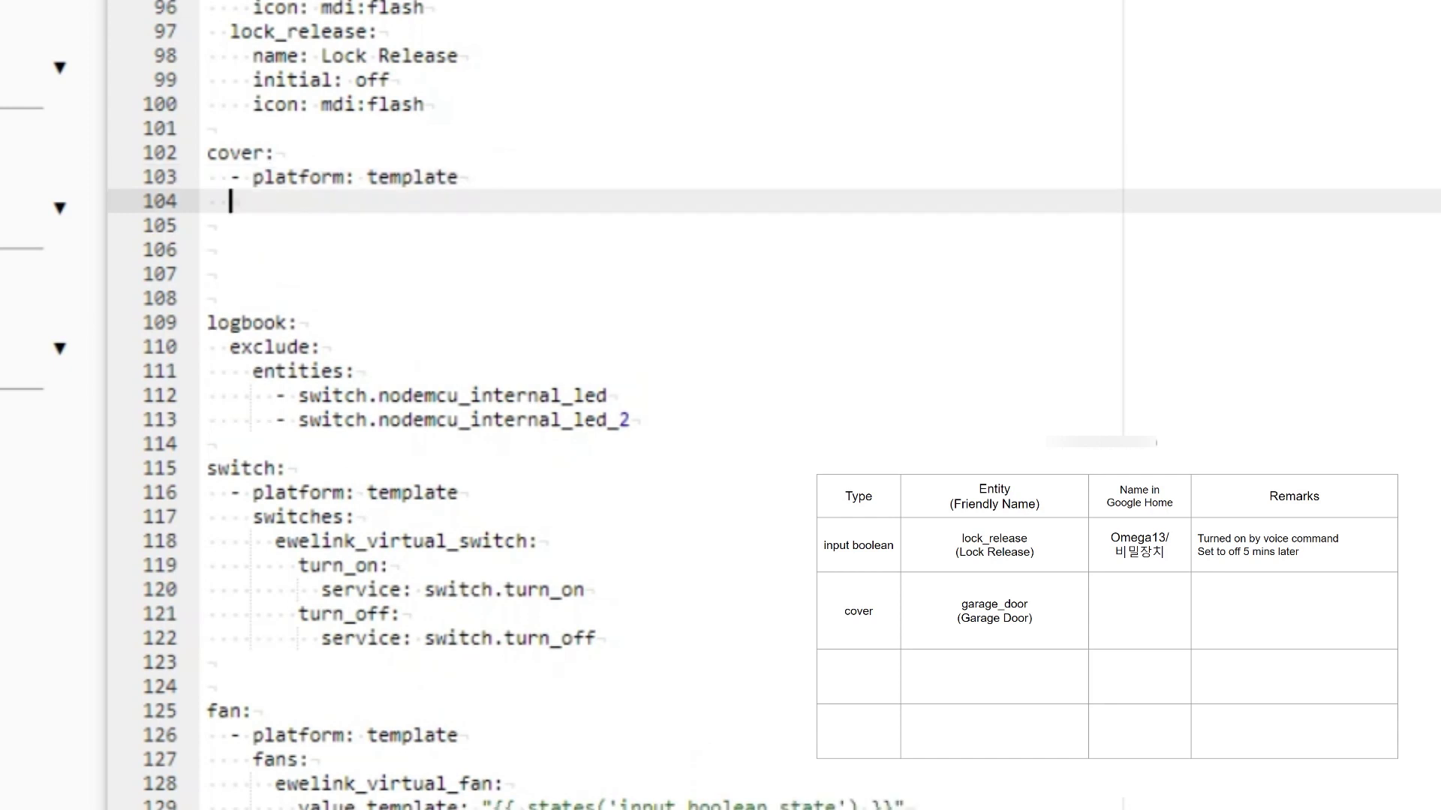
pyautogui.write('covers:')
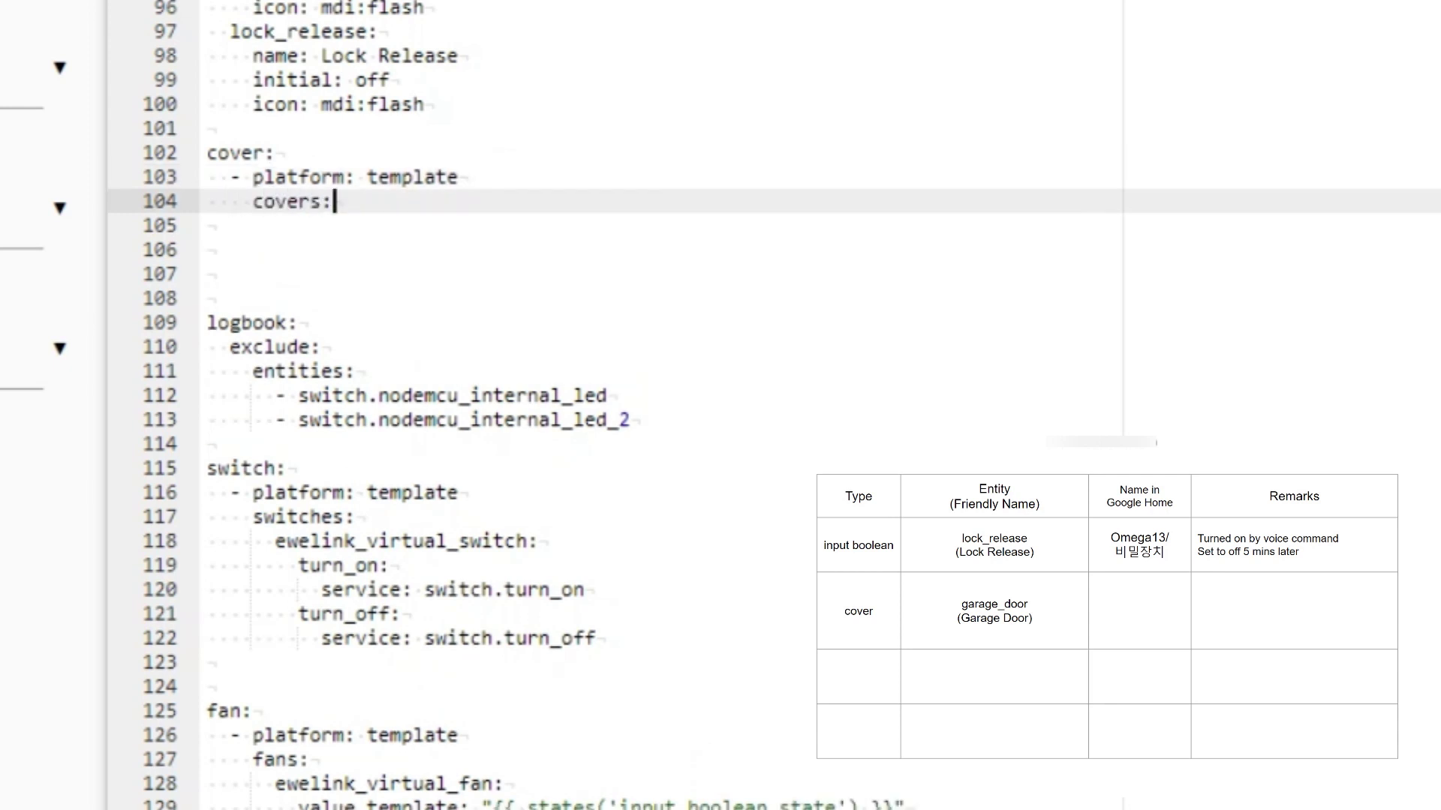
pyautogui.press('Return')
pyautogui.write('garag')
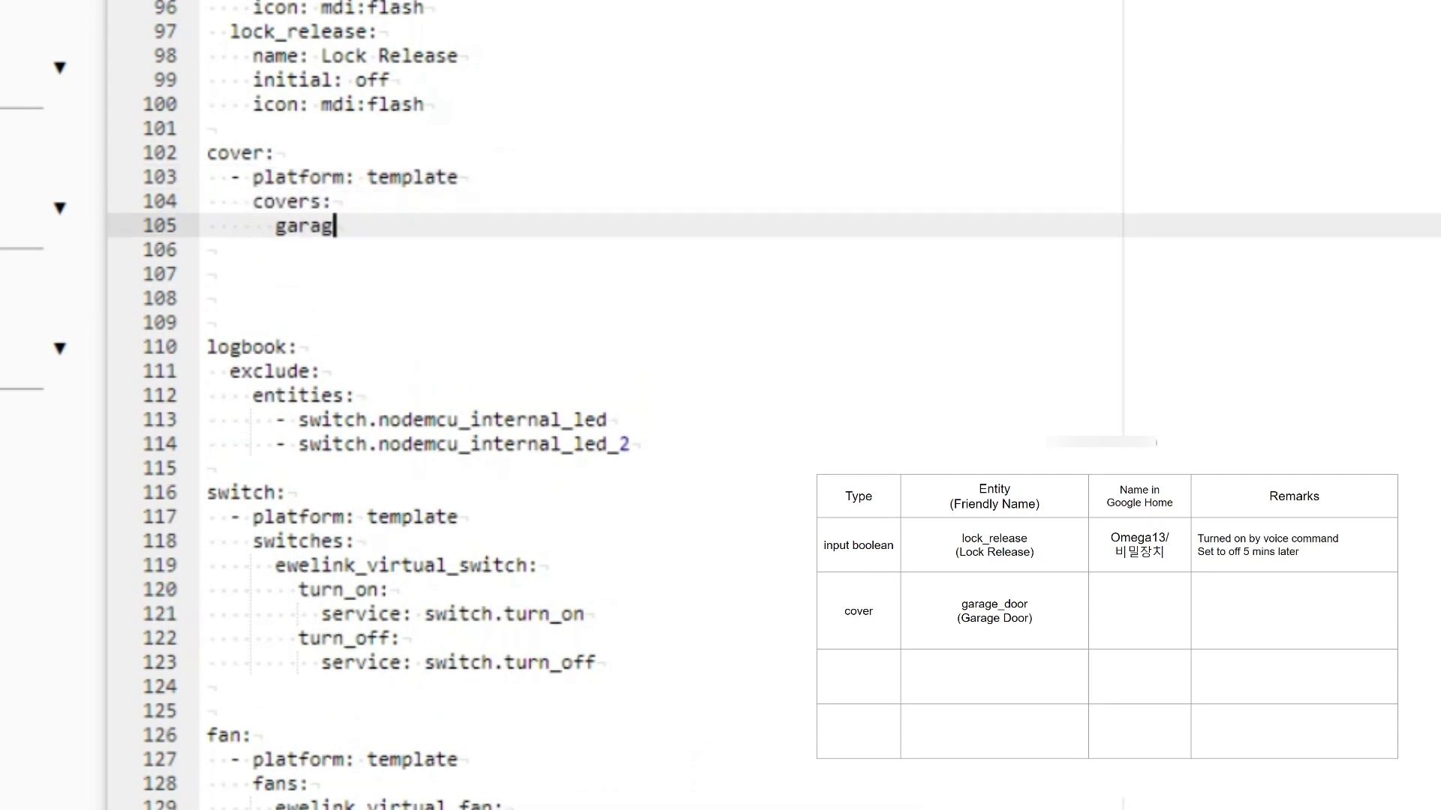
pyautogui.write('e_door:')
pyautogui.press('Return')
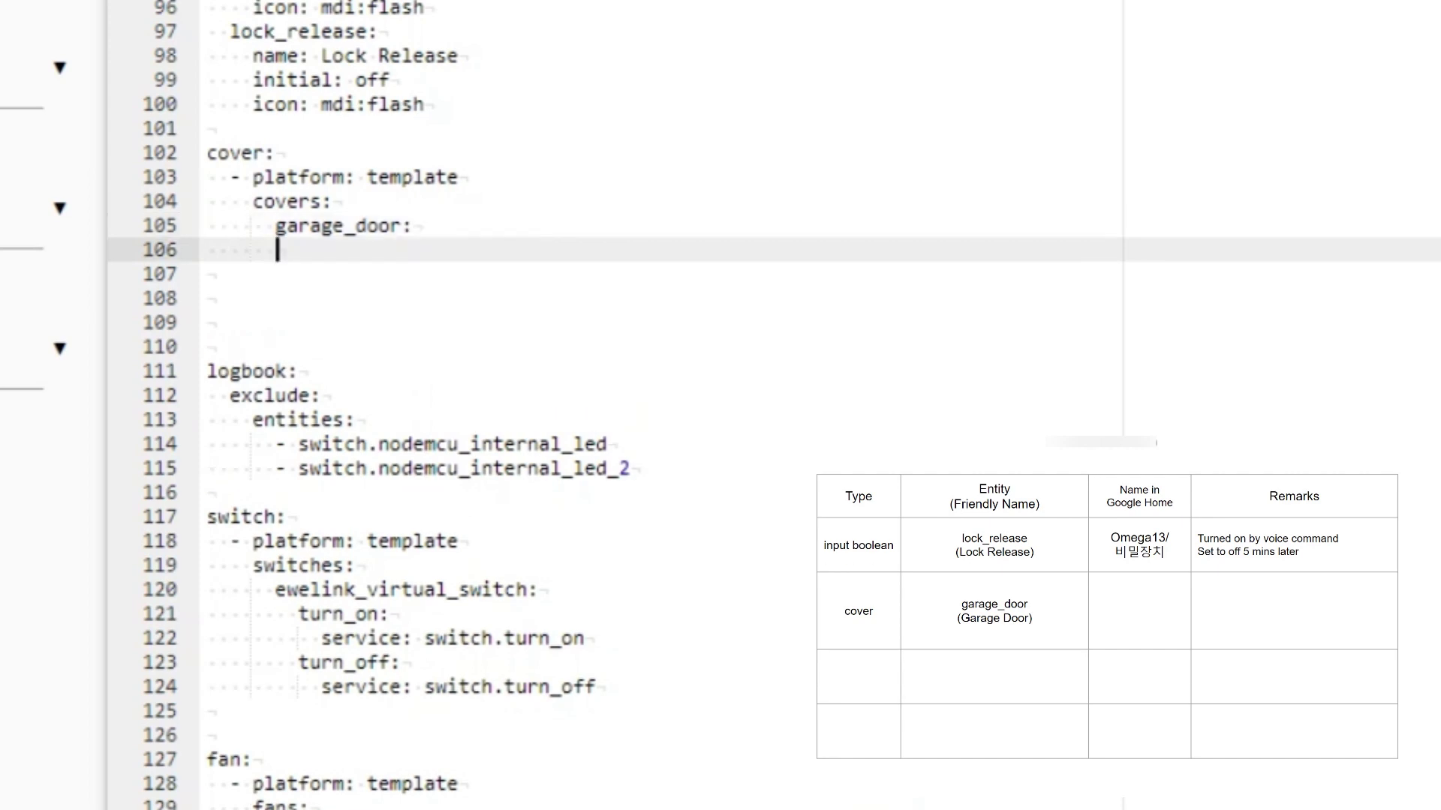
# Step: Give the garage_door cover device_class window, friendly_name "Garage Door" and value_template "{{''}}"
pyautogui.write('device_cl')
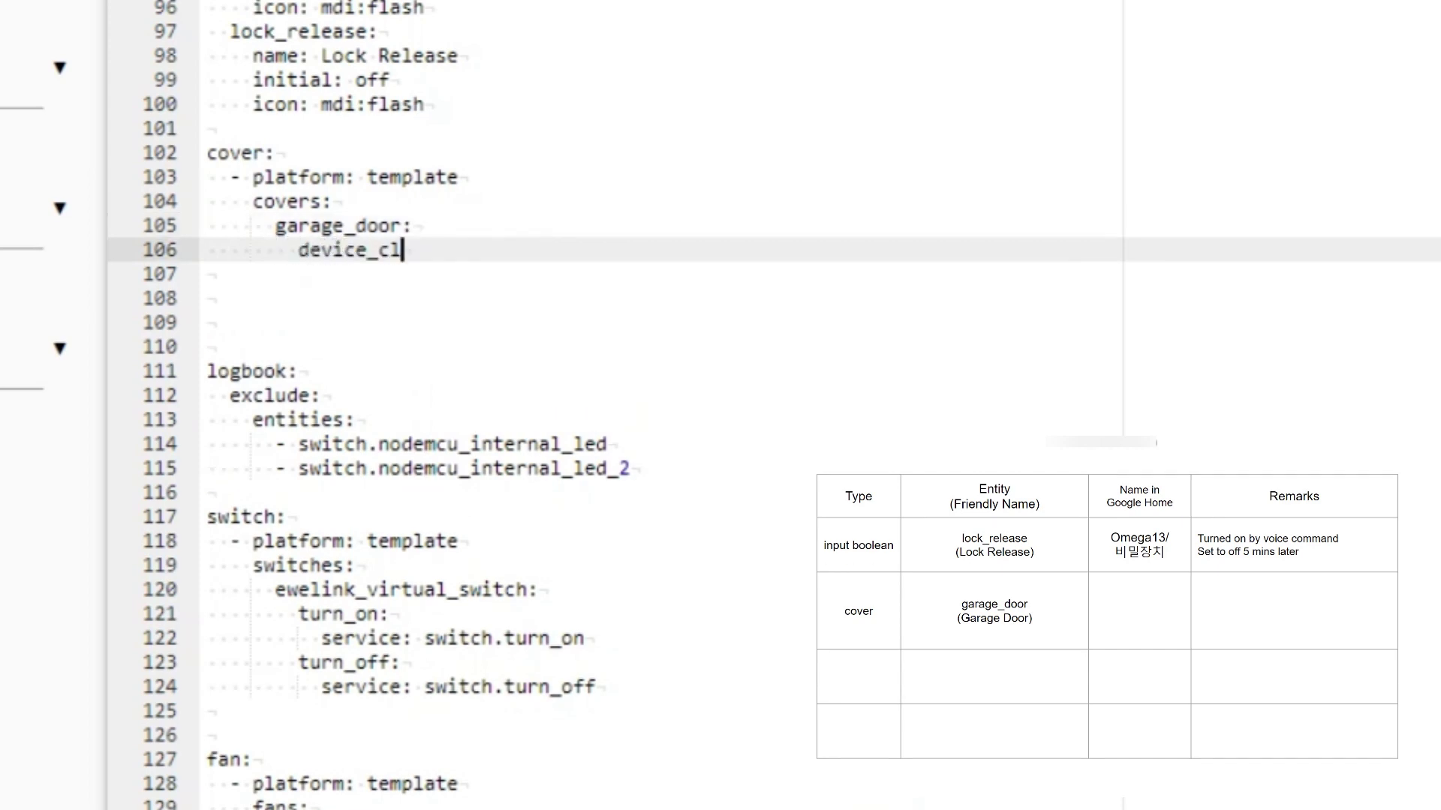
pyautogui.write('ass: window')
pyautogui.press('Return')
pyautogui.write('friendly')
pyautogui.write('_name: "Garage')
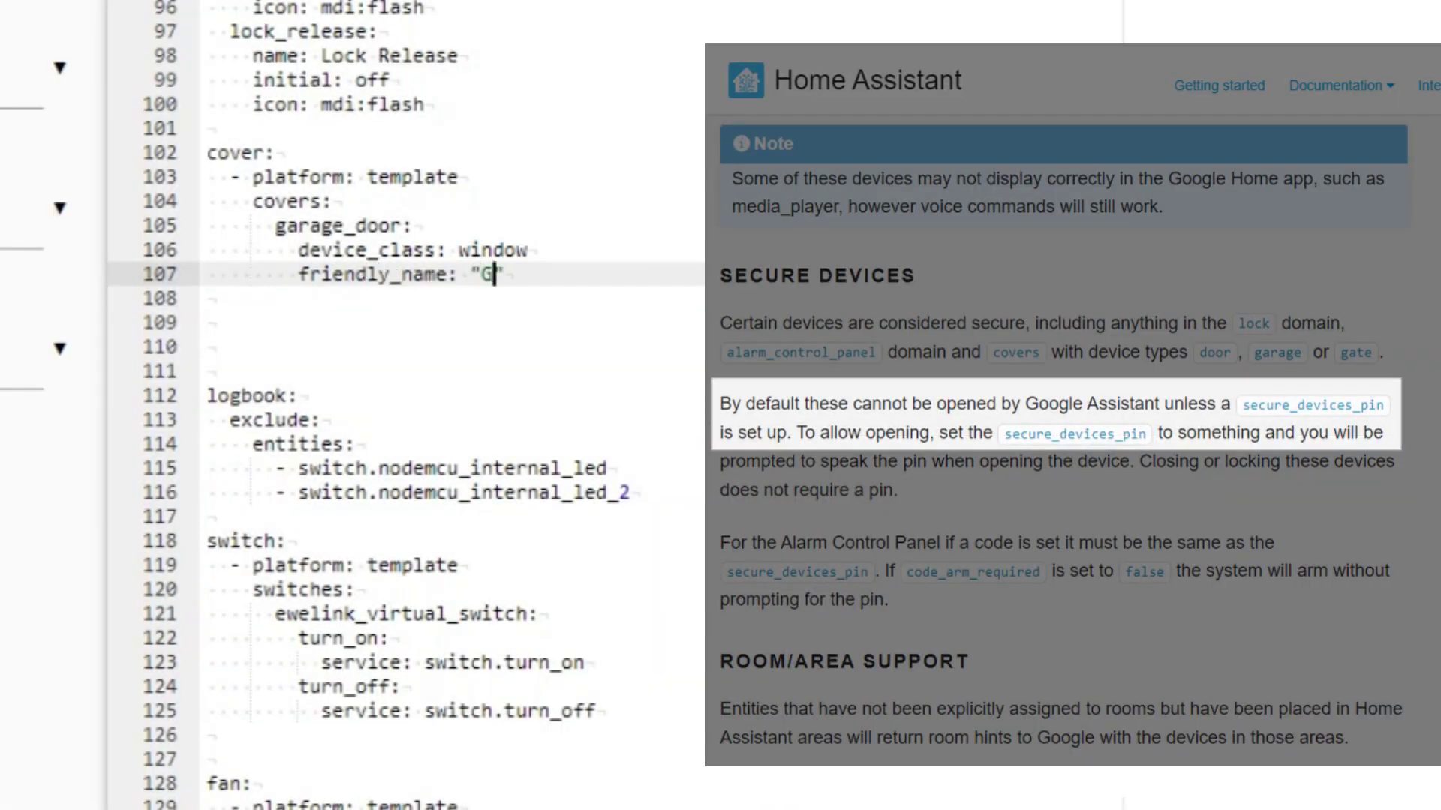
pyautogui.write(' Door"')
pyautogui.press('Return')
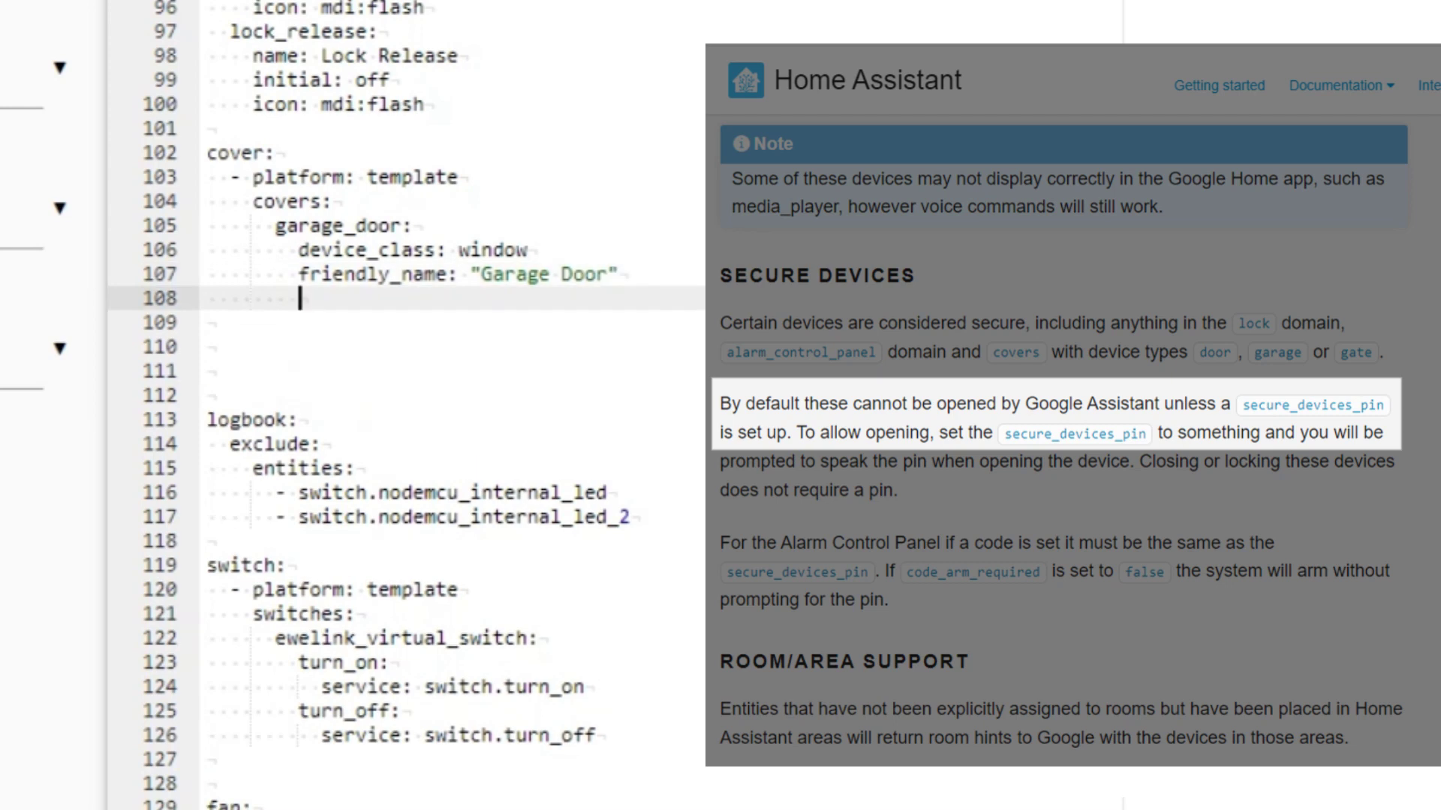
pyautogui.write('value_templat')
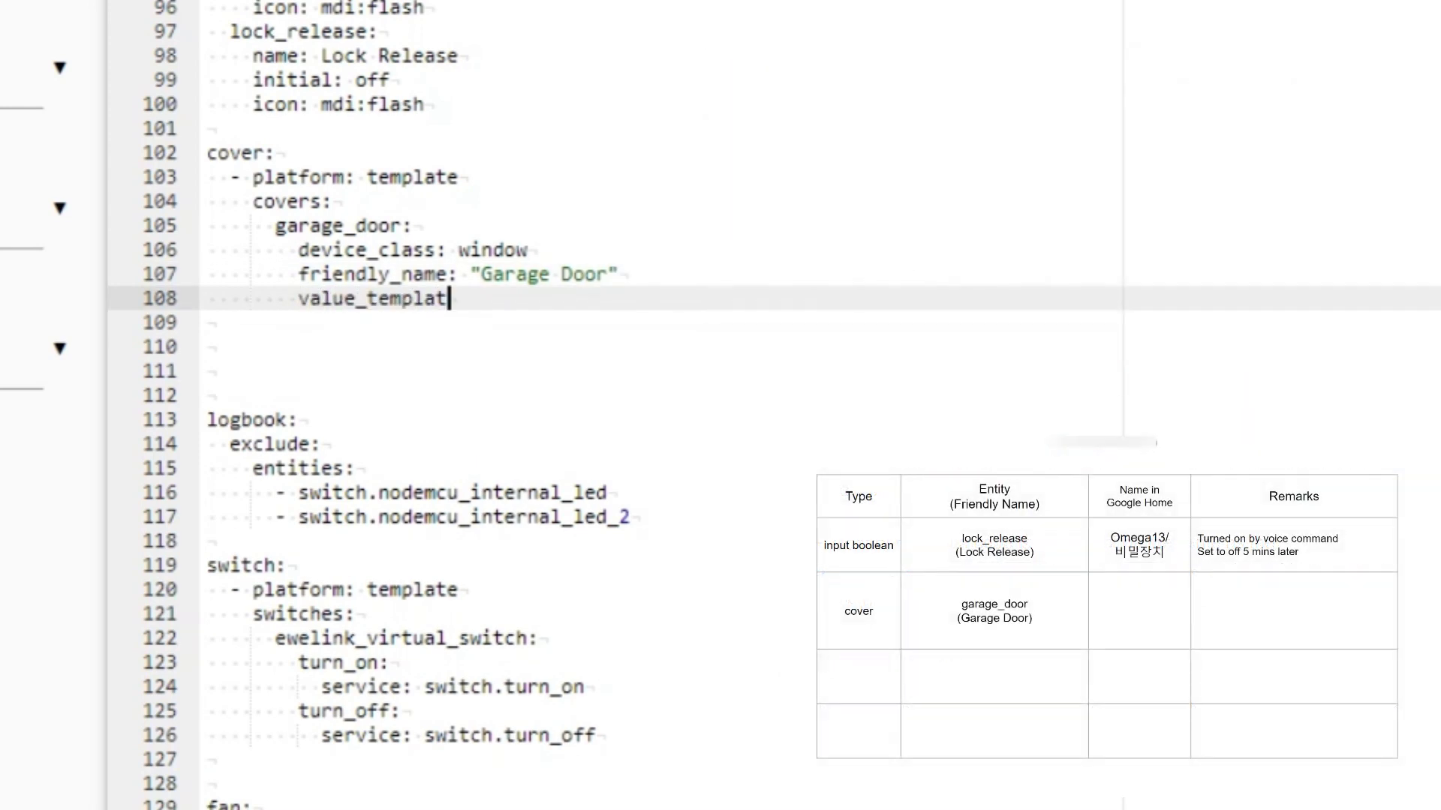
pyautogui.write('e: "')
pyautogui.write("{{''")
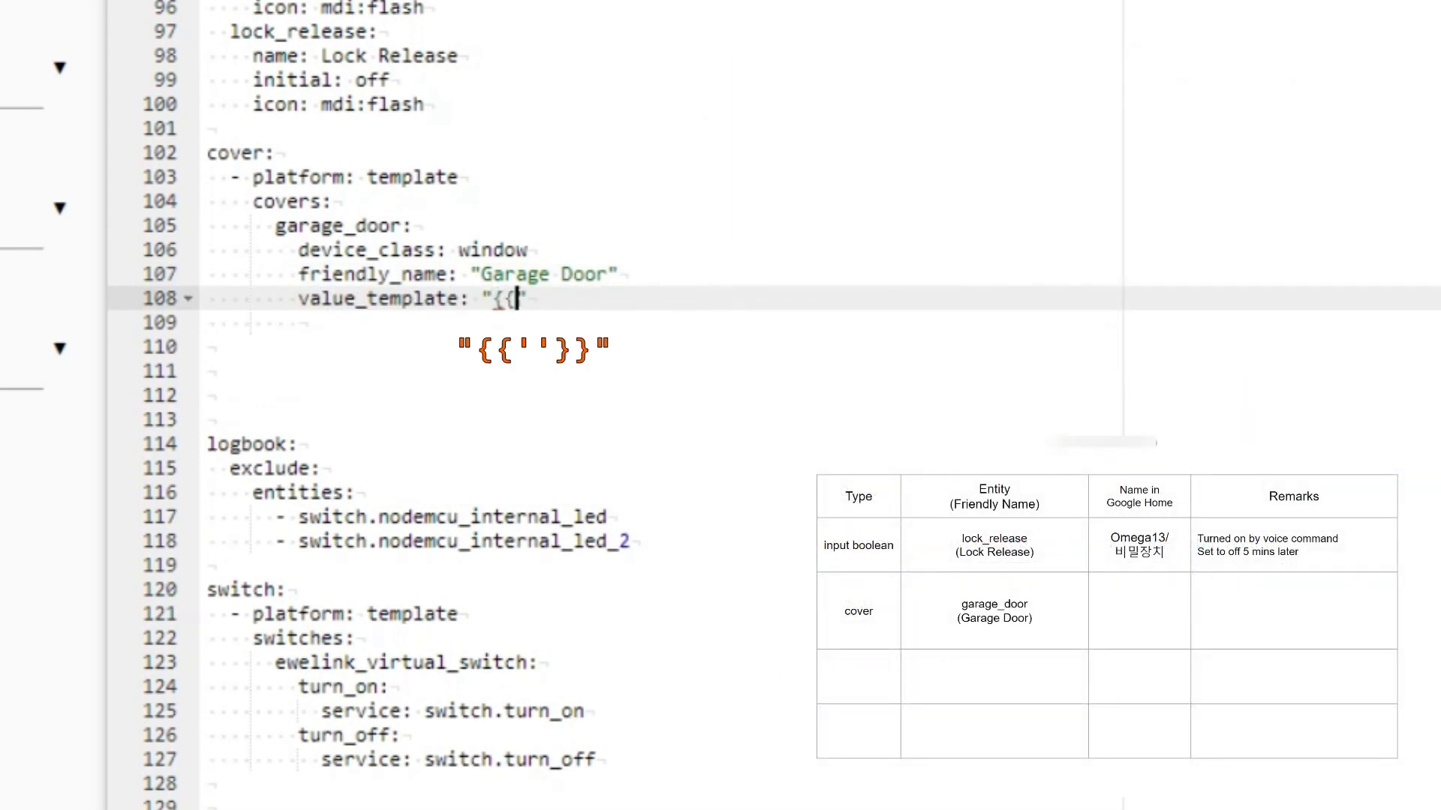
pyautogui.write('}}"')
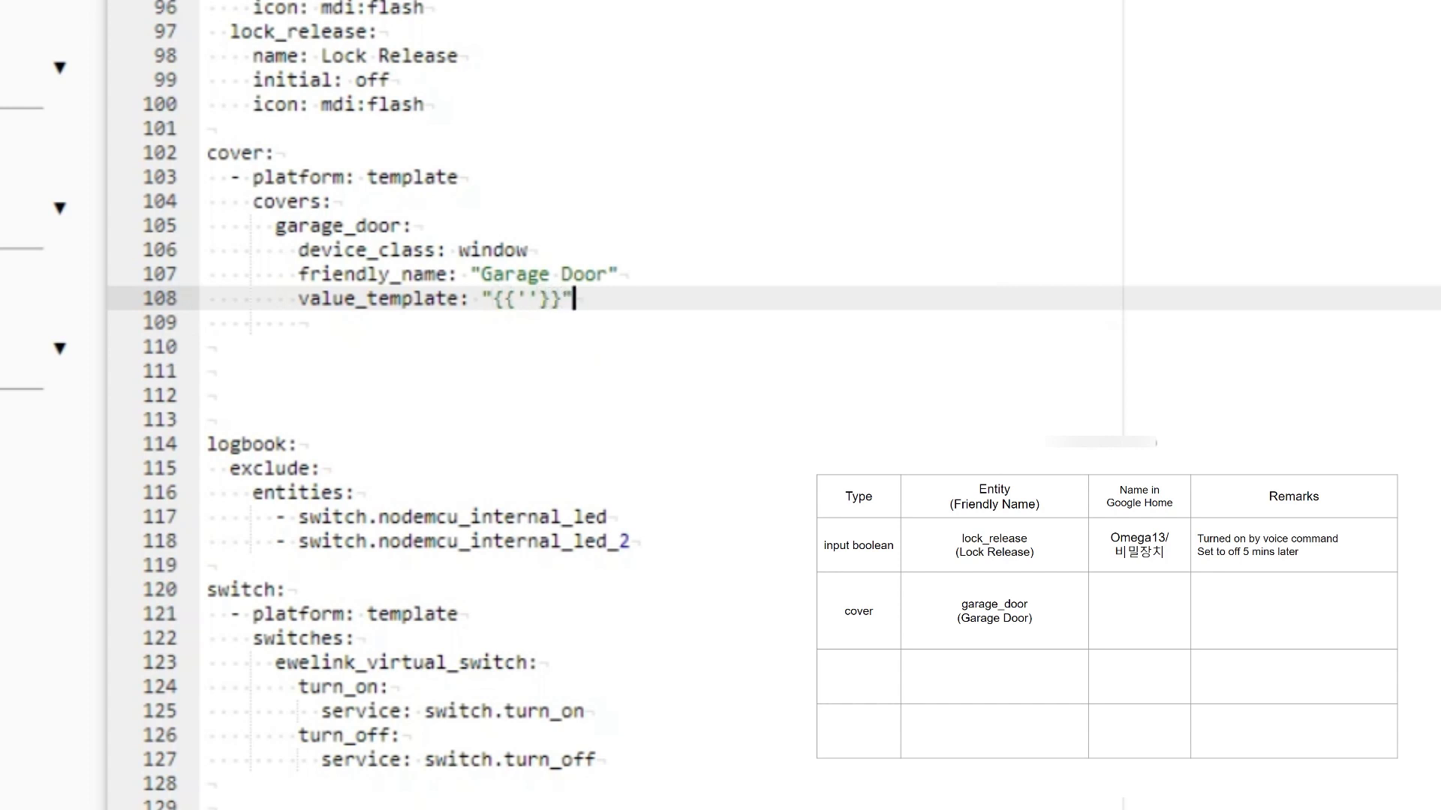
# Step: Add an open_cover action calling input_boolean.turn_on with target entity_id input_boolean.garage_door_open_command
pyautogui.press('Return')
pyautogui.write('open_cover:')
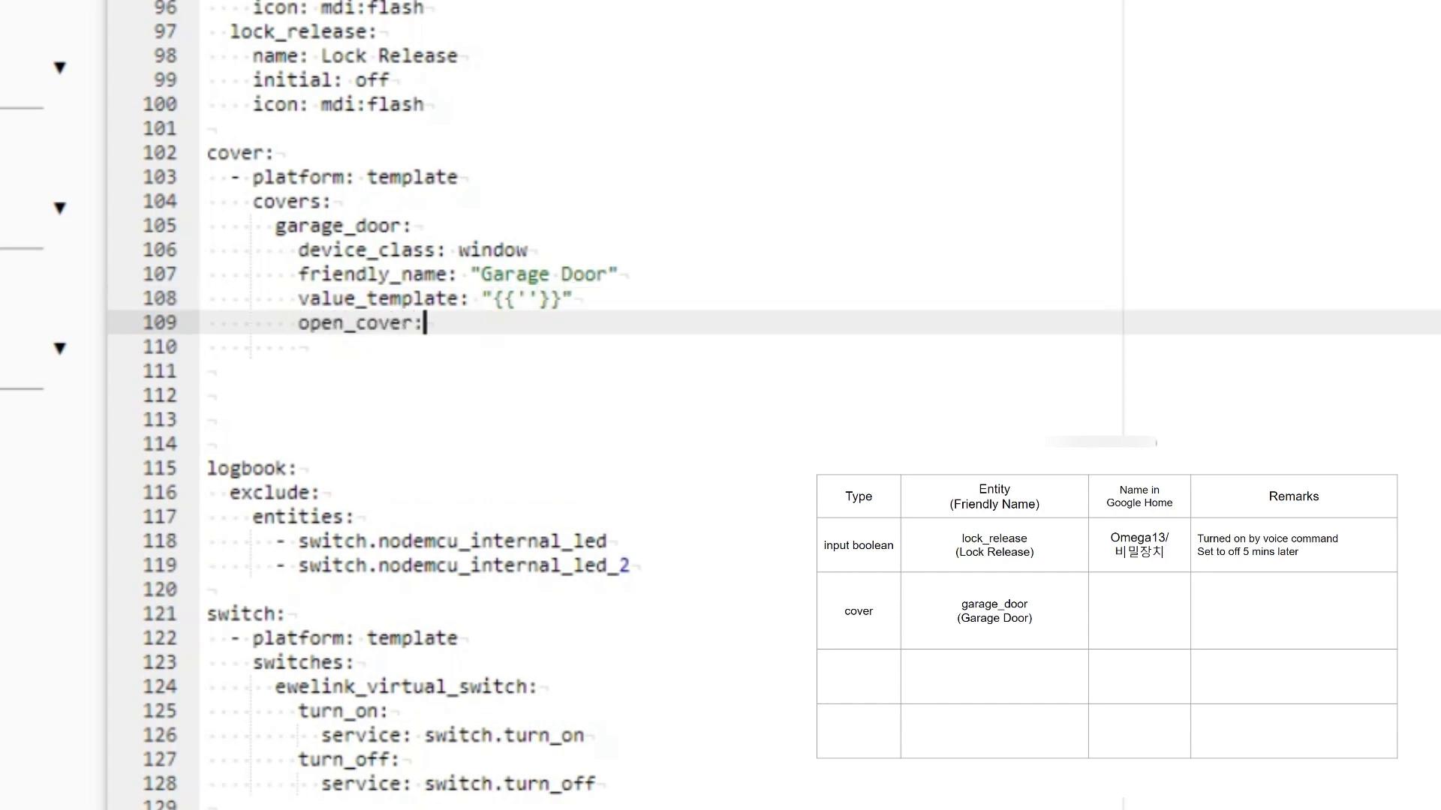
pyautogui.press('Return')
pyautogui.write('service: input')
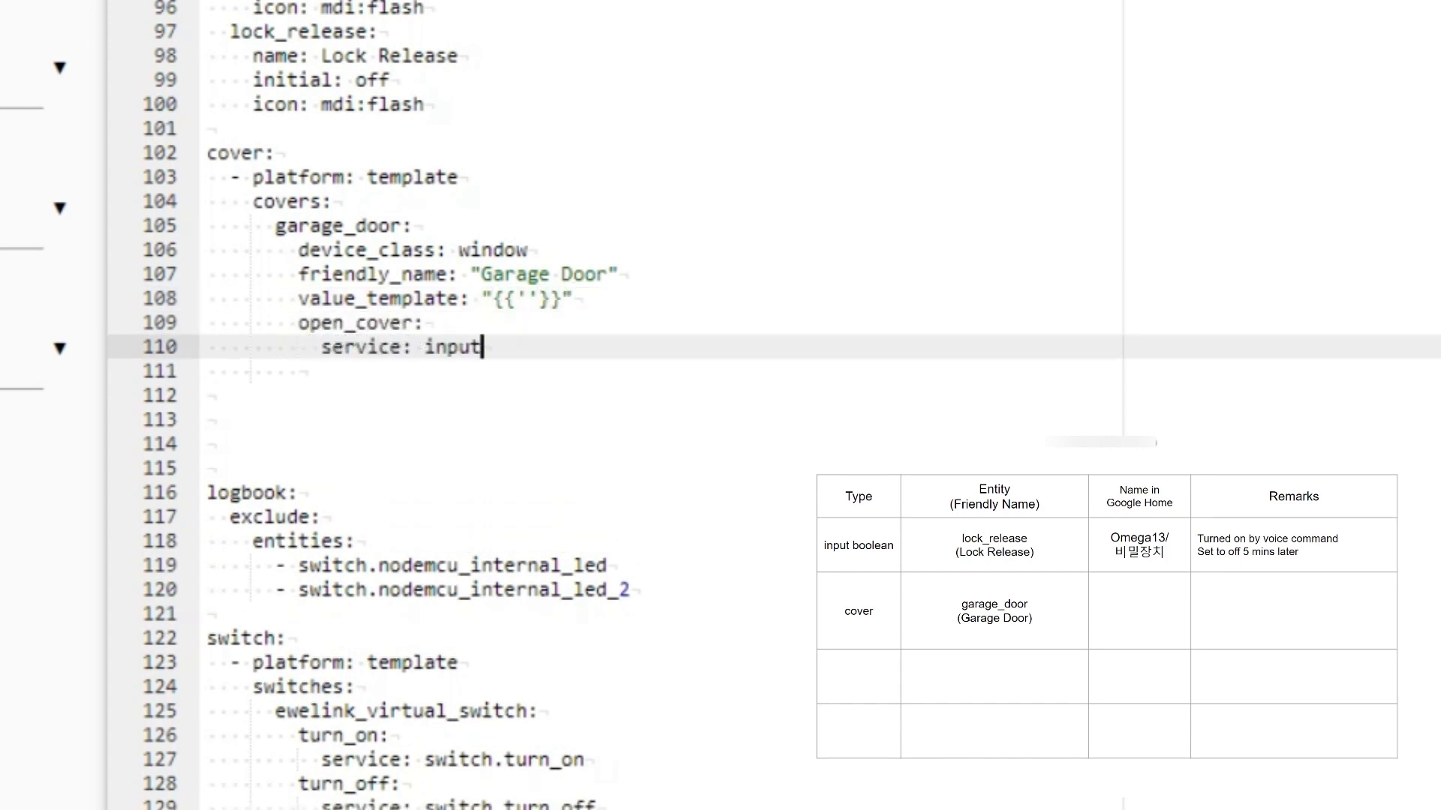
pyautogui.write('_boolean.turn_on')
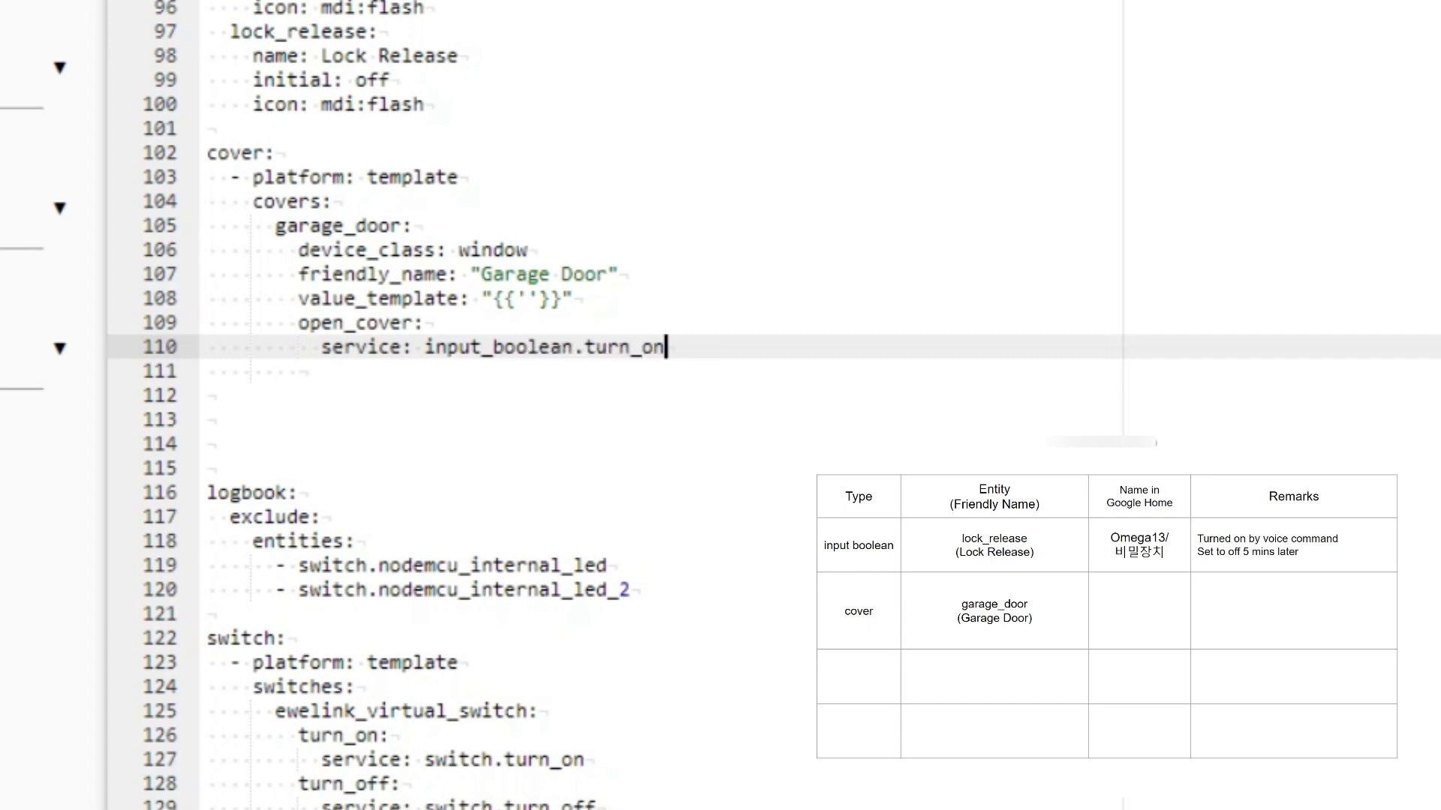
pyautogui.press('Return')
pyautogui.write('target:')
pyautogui.press('Return')
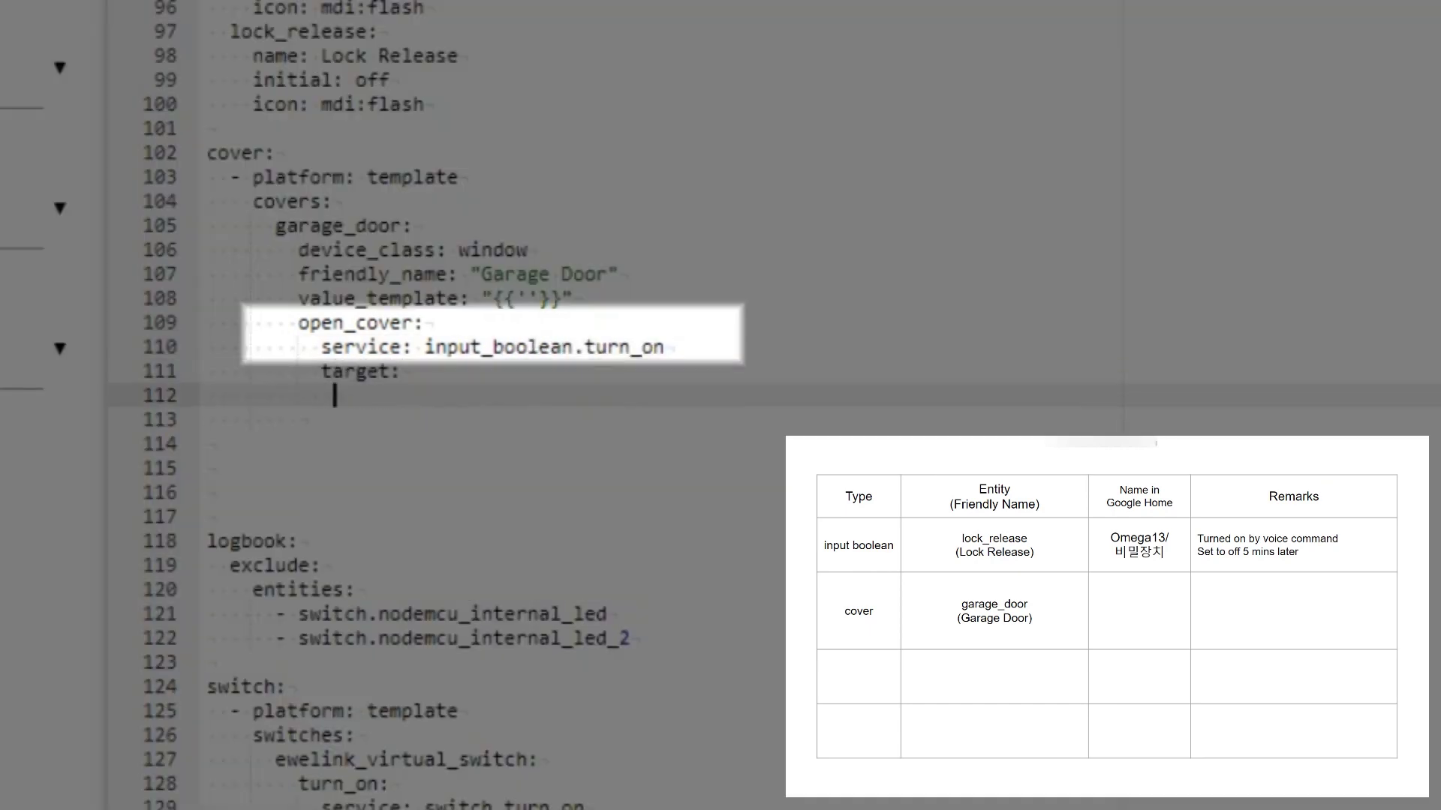
pyautogui.write('entity_id:')
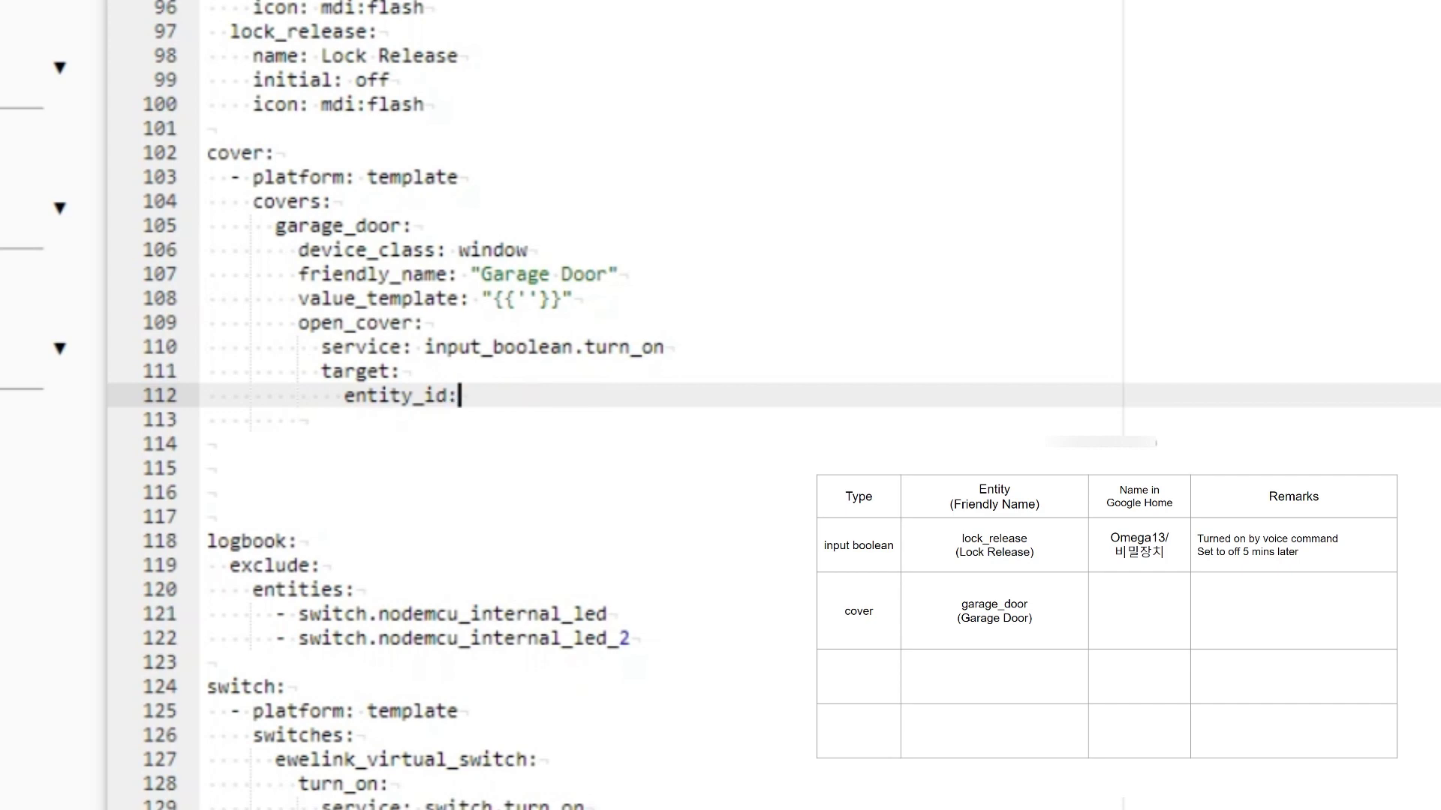
pyautogui.write(' input_boolean')
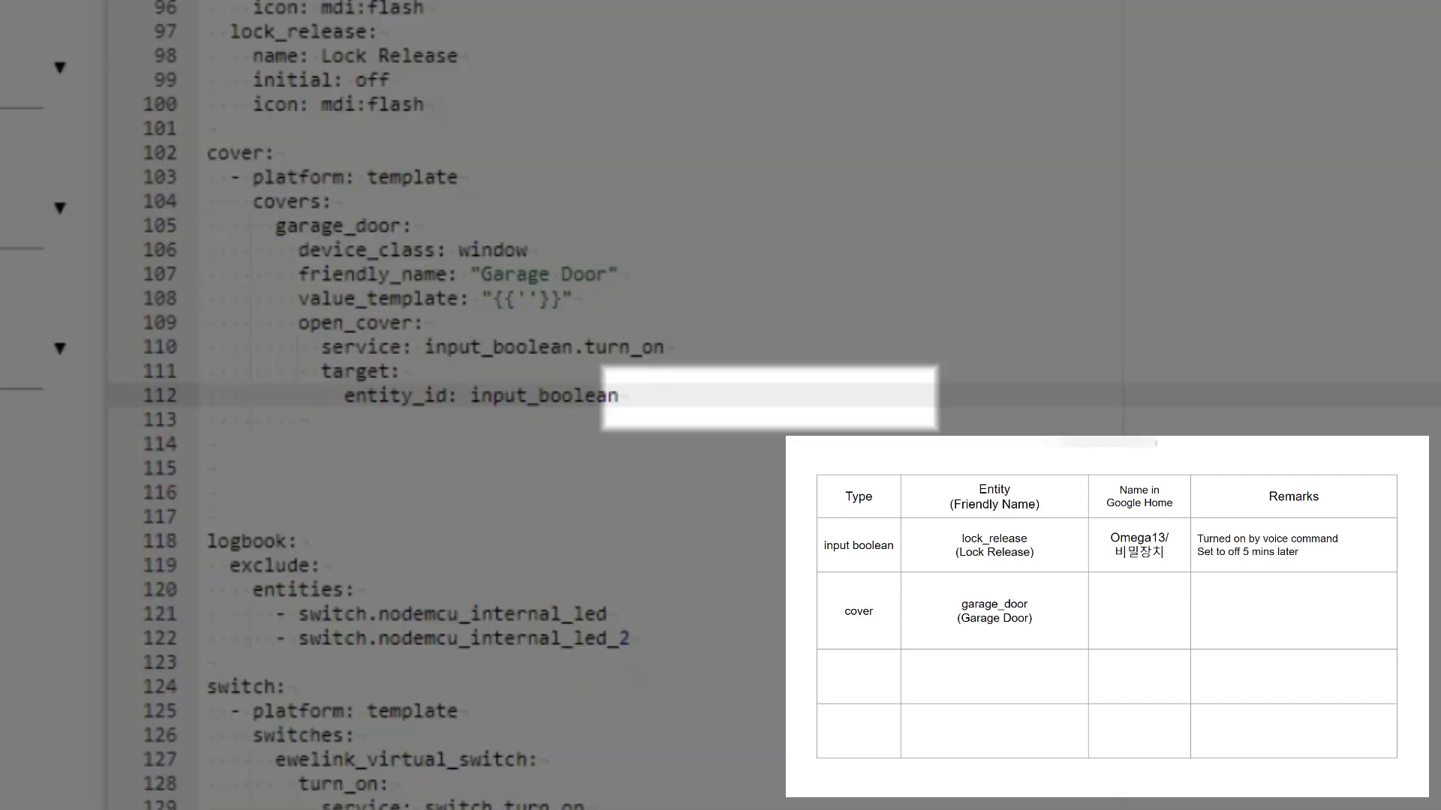
pyautogui.write('.garage_door_open_command')
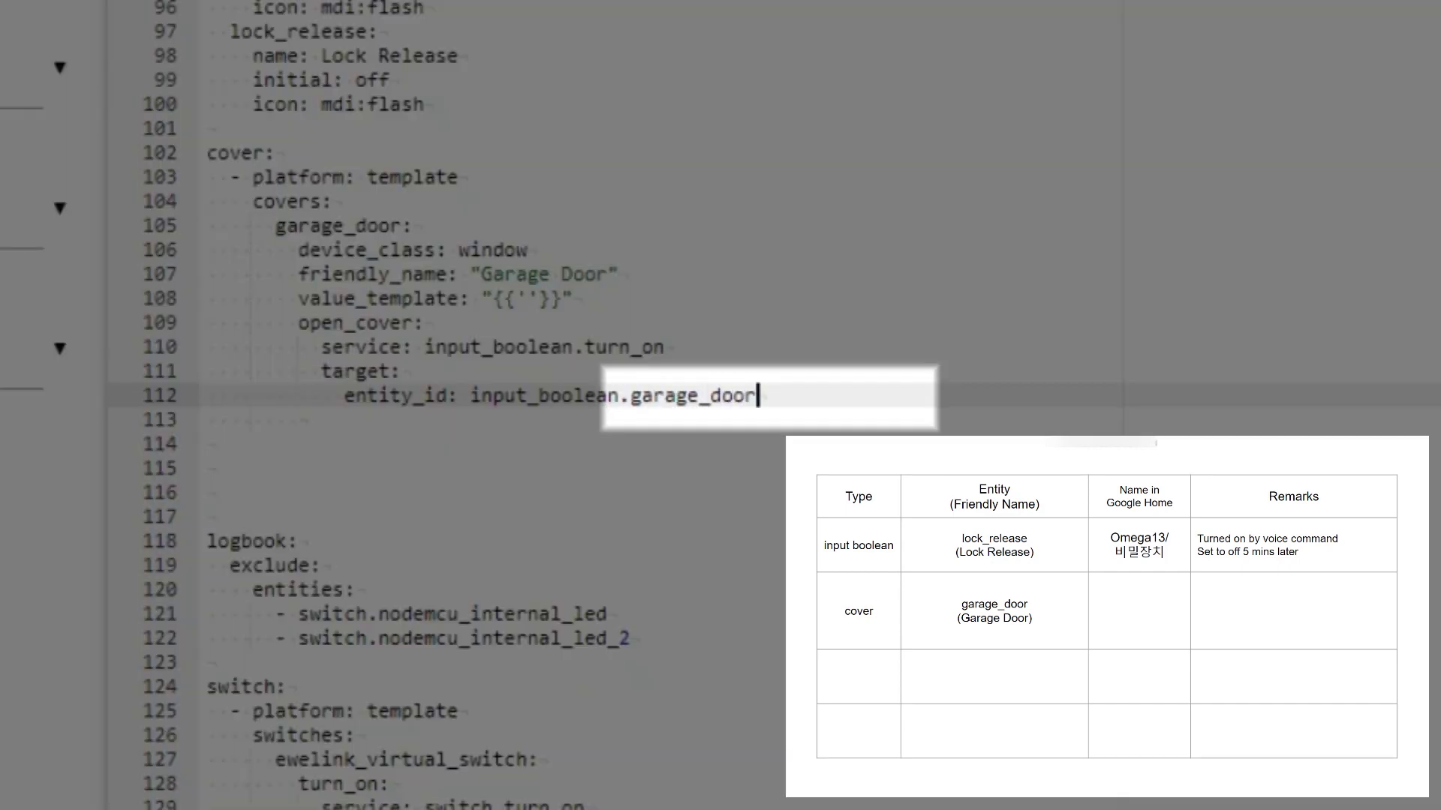
# Step: Add an empty close_cover entry to the garage_door cover, aligned with open_cover
pyautogui.press('Return')
pyautogui.hotkey('shift', 'Tab')
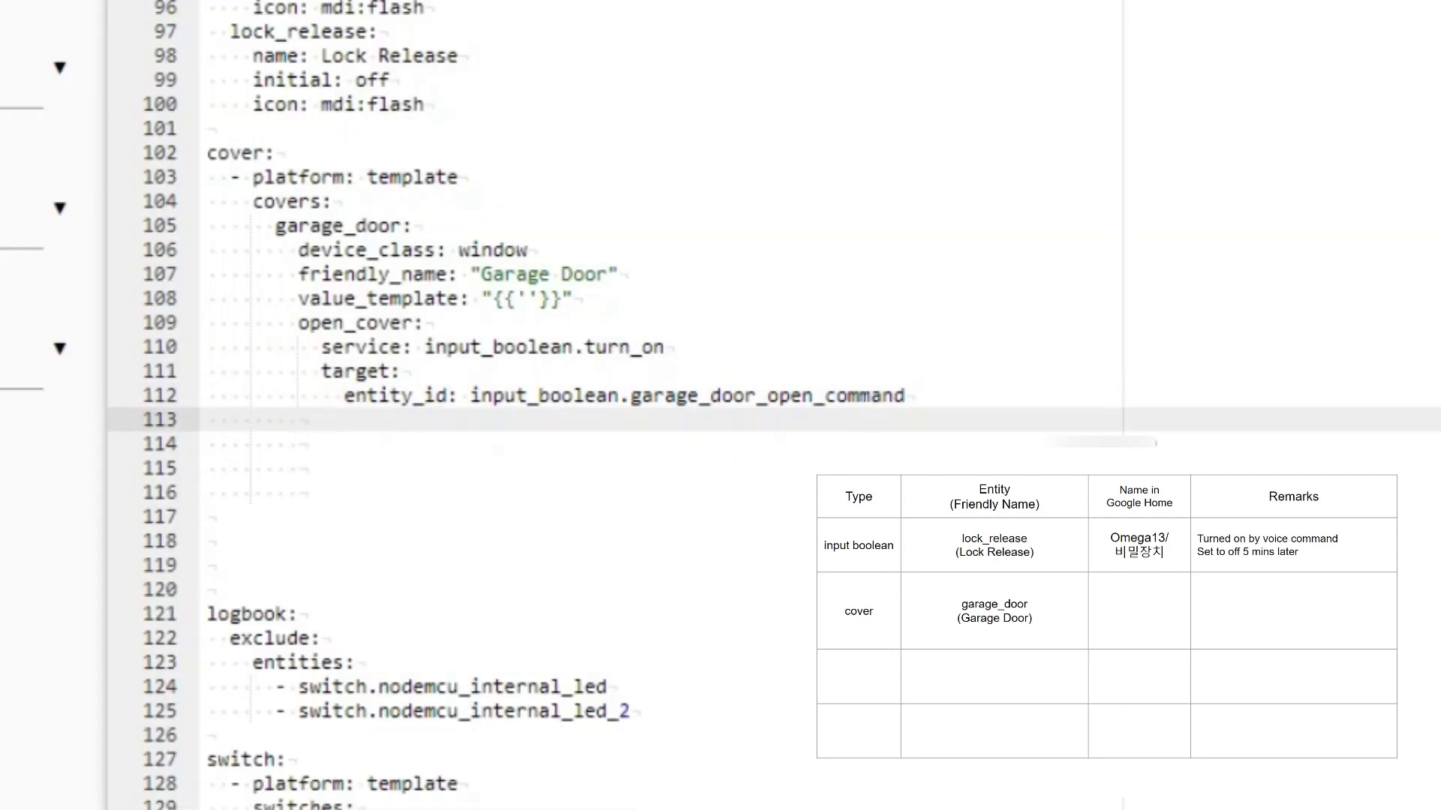
pyautogui.write('close_cover:')
pyautogui.press('Return')
pyautogui.press('Down')
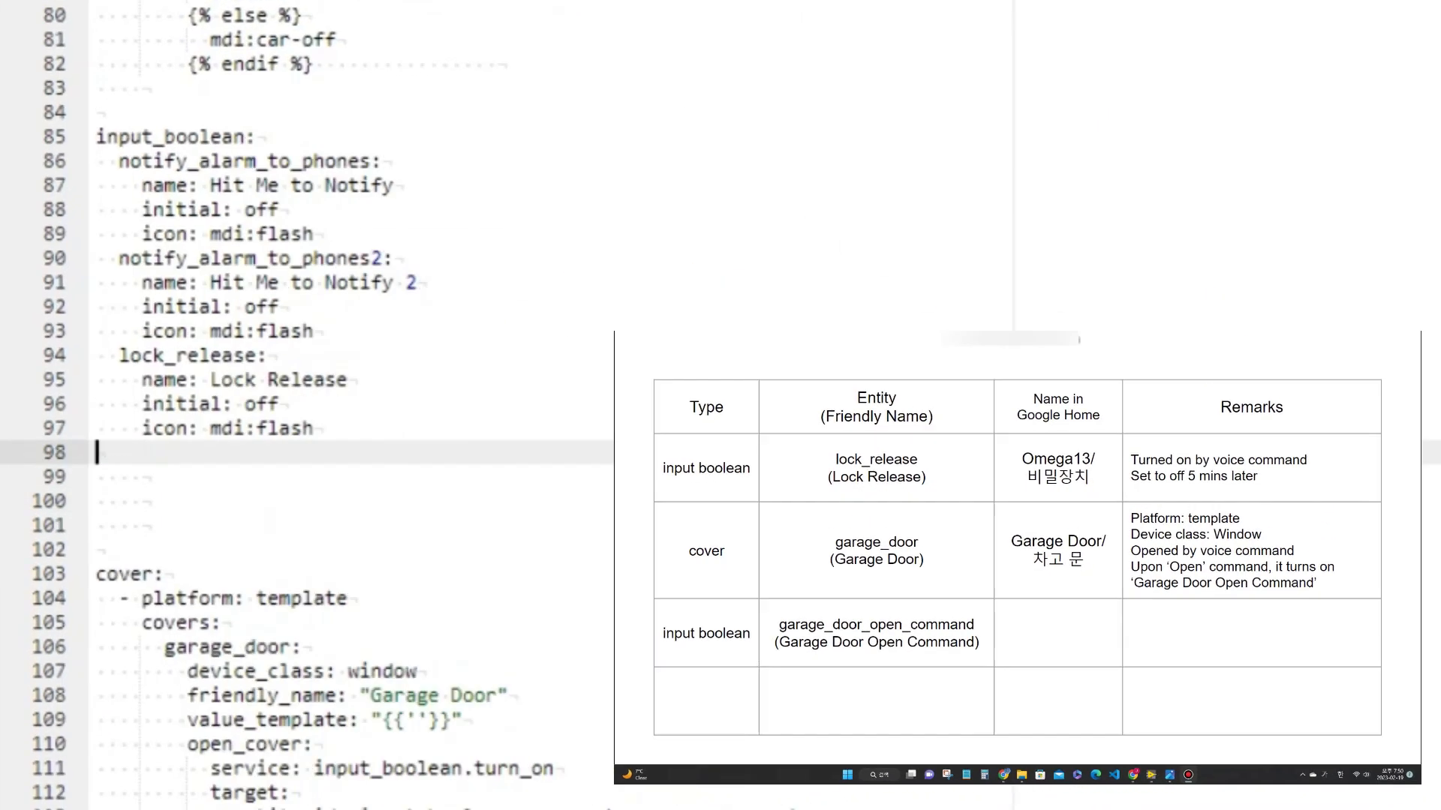
# Step: Add a garage_door_open_command input boolean after lock_release, named Garage Door Open Command, with initial off and icon mdi:flash
pyautogui.write('garage_door_open_command:')
pyautogui.press('Return')
pyautogui.write('name: Garage Door Open Command')
pyautogui.press('Return')
pyautogui.write('initial: off')
pyautogui.press('Return')
pyautogui.write('icon: mdi:flash')
# Step: Under google_assistant, add an entity_config section that sets expose: false for input_boolean.garage_door_open_command
pyautogui.scroll(20, 345, 261)
pyautogui.click(345, 239)
pyautogui.write('entity_config:')
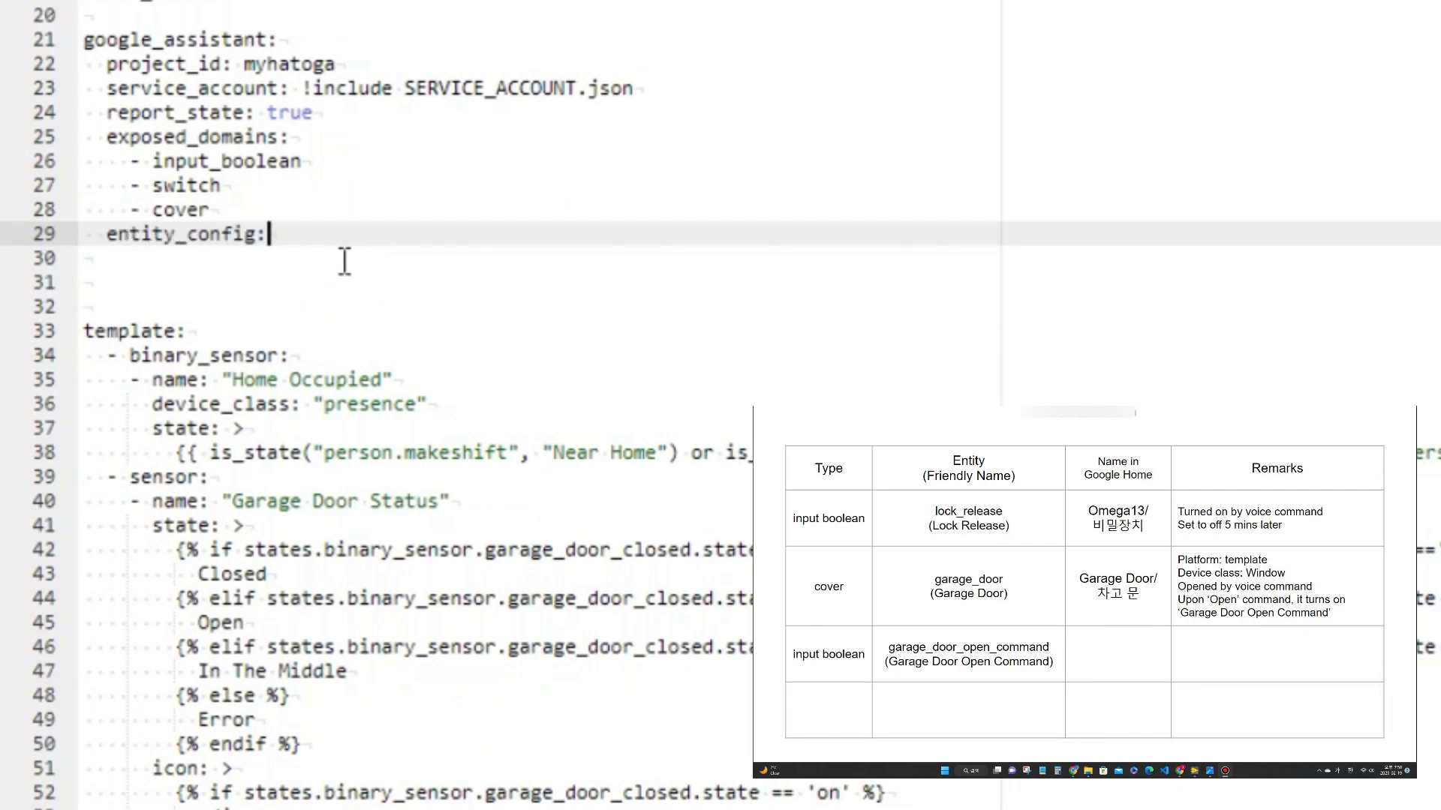
pyautogui.press('Return')
pyautogui.write('input_')
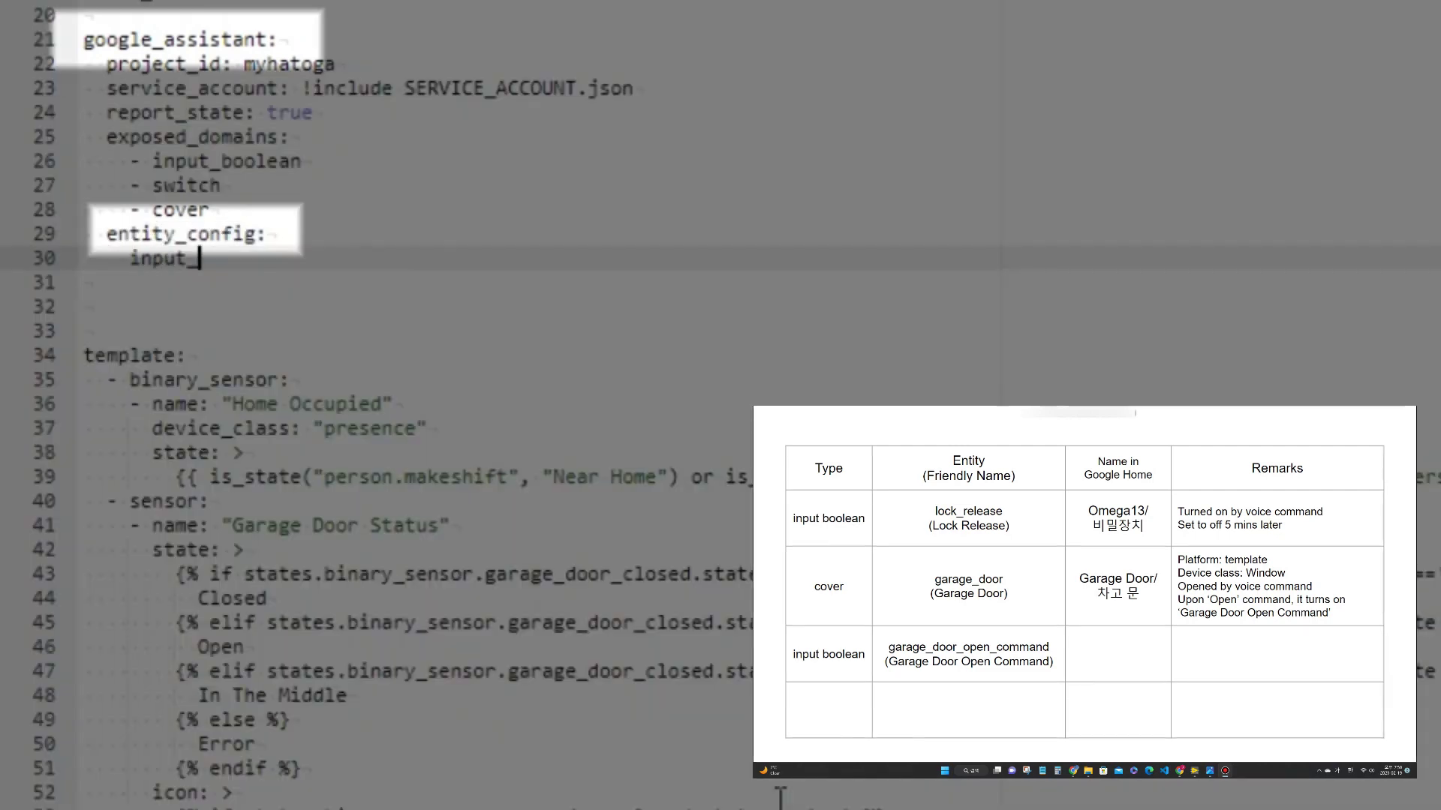
pyautogui.write('boolean.gar')
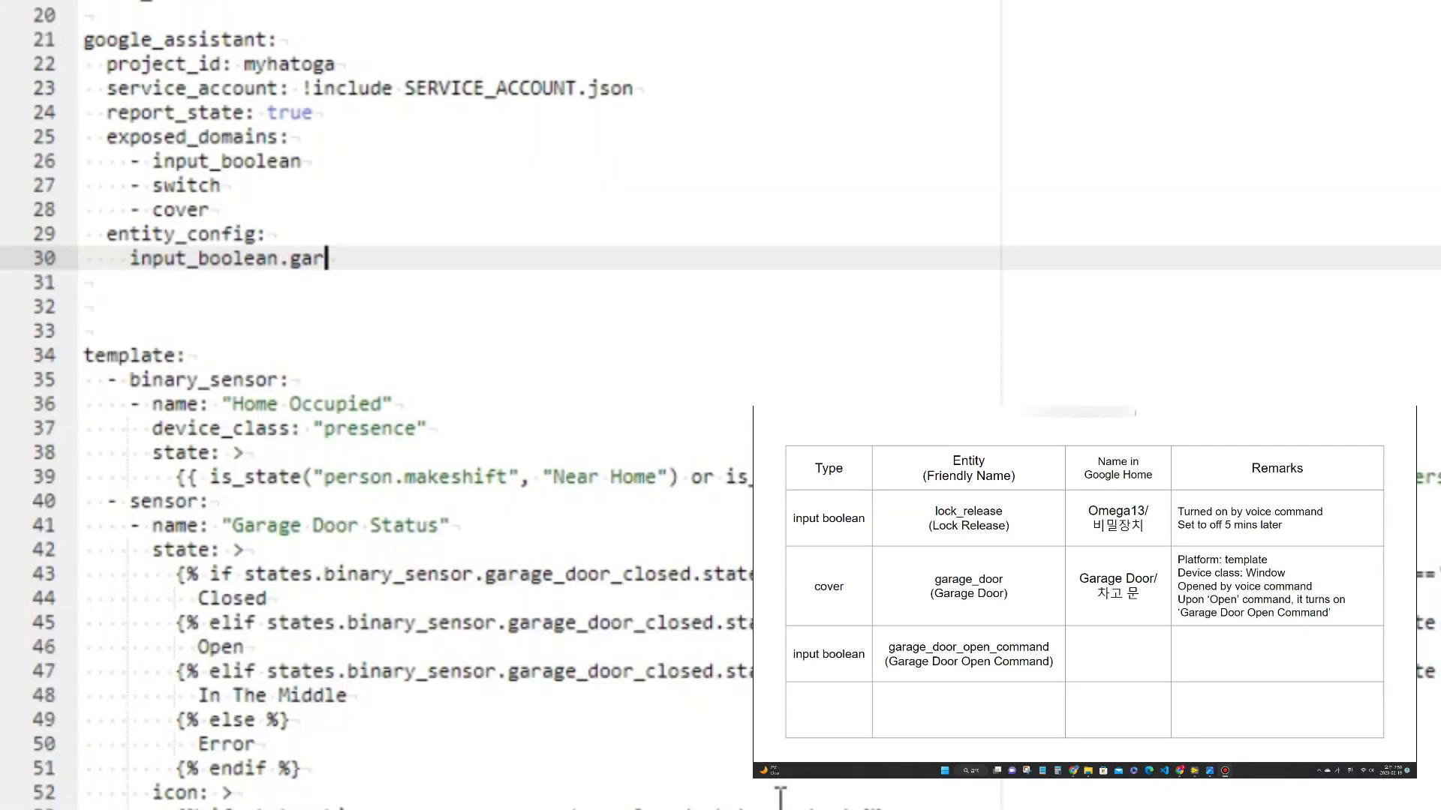
pyautogui.write('age_door_open_command:')
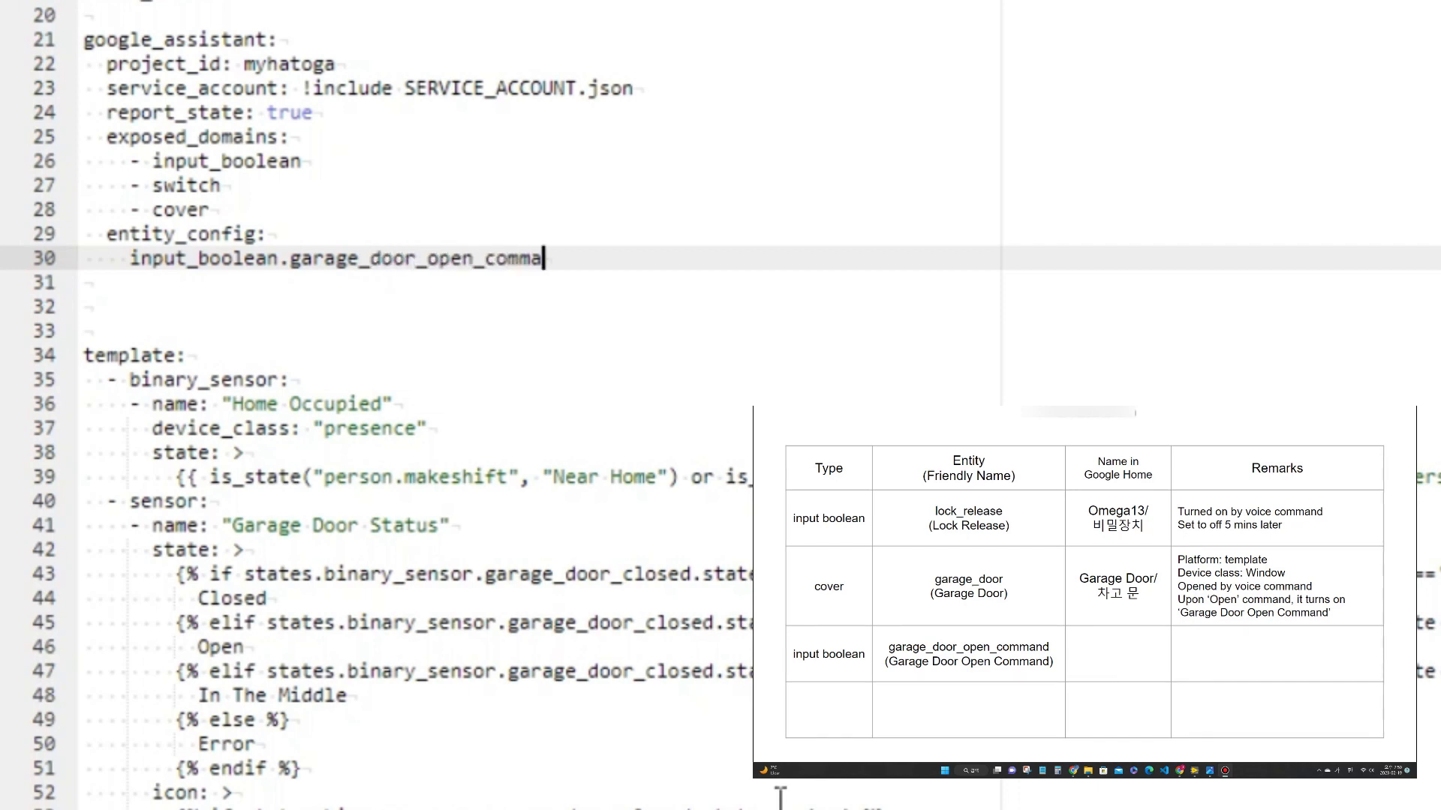
pyautogui.press('Return')
pyautogui.write('expose: false')
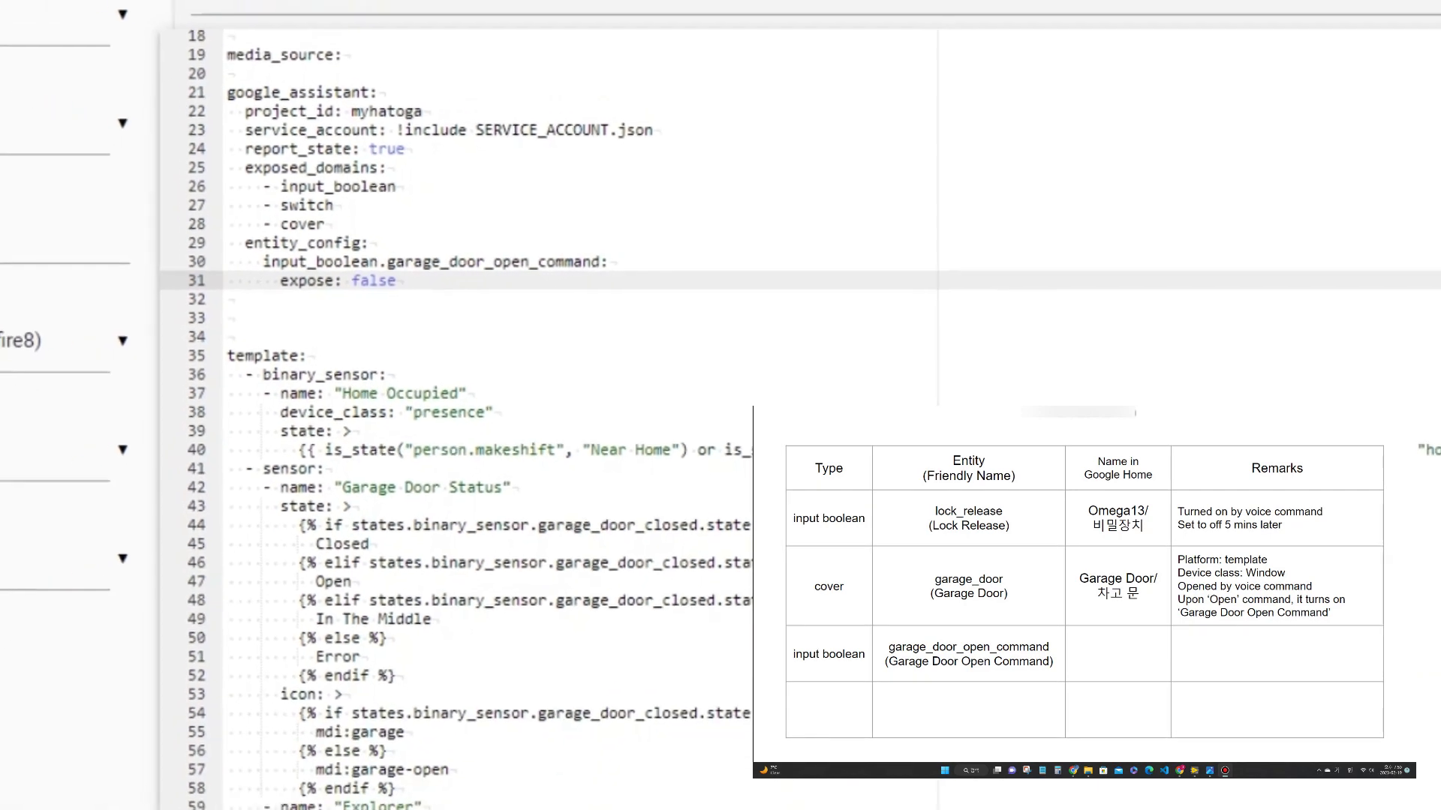
# Step: Save configuration.yaml and restart Home Assistant, accepting the restart confirmation
pyautogui.hotkey('ctrl', 's')
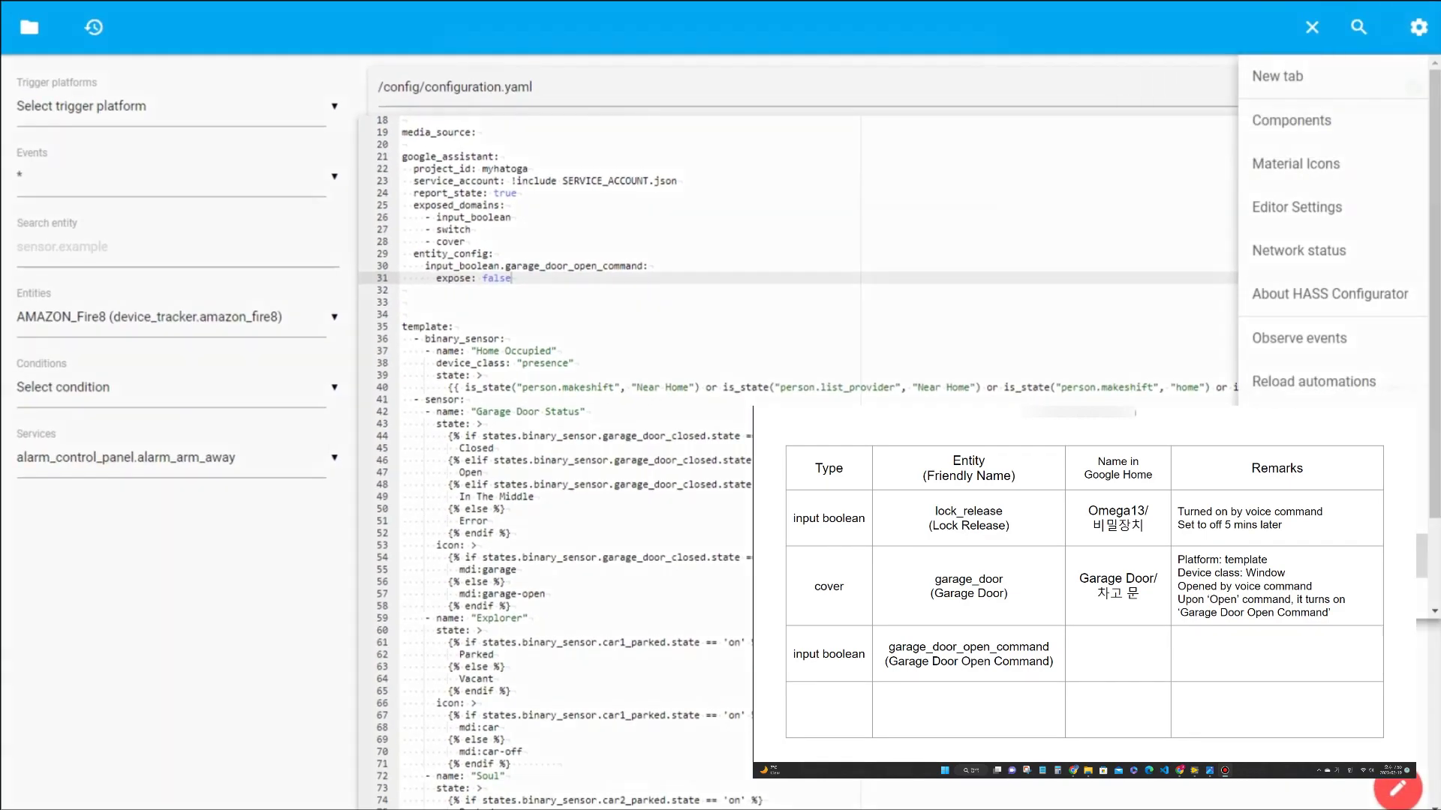
pyautogui.click(1321, 425)
pyautogui.click(1072, 224)
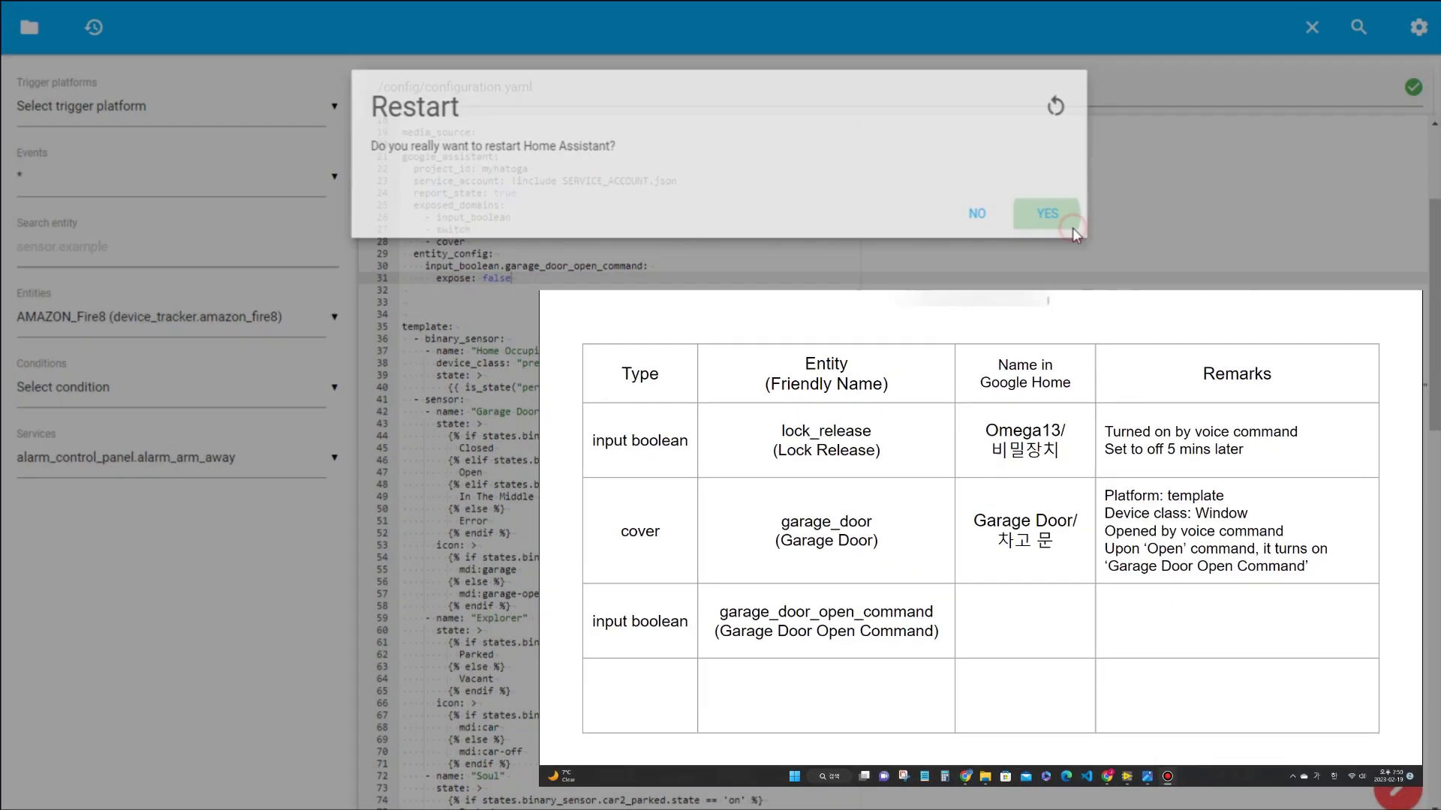
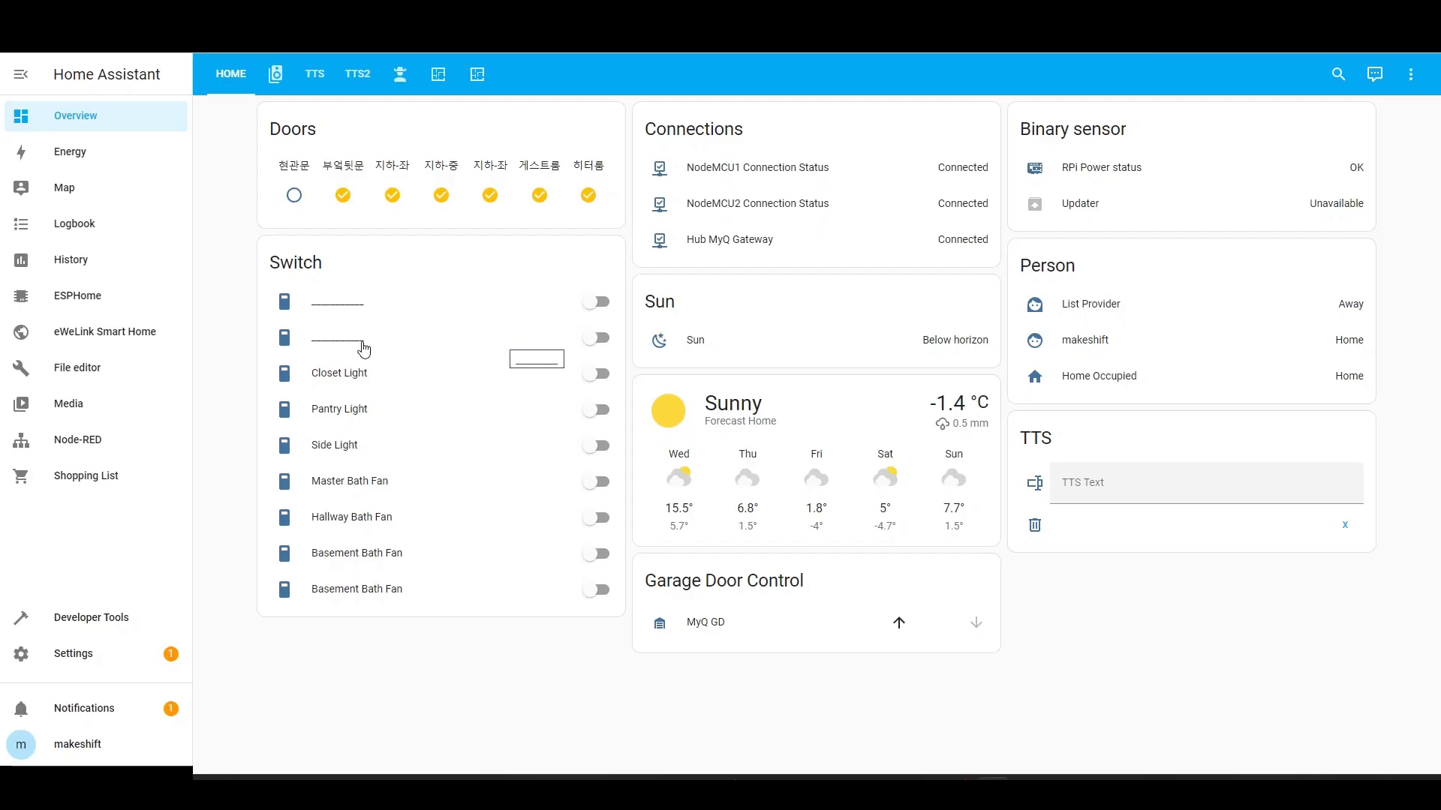
# Step: In Node-RED's MyQ Garage Door flow, place an events: state node in the empty area below the existing nodes
pyautogui.click(71, 441)
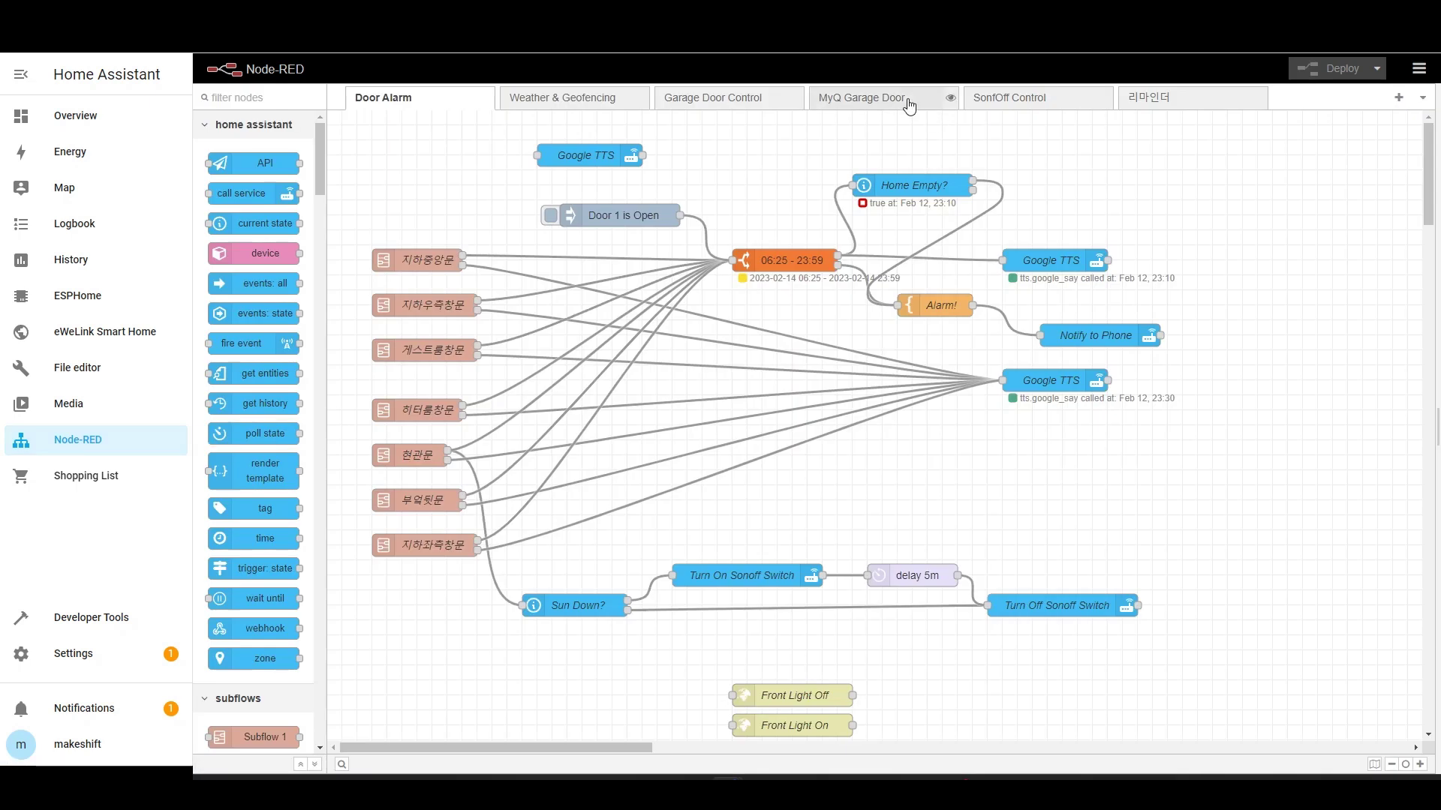
pyautogui.click(907, 103)
pyautogui.click(293, 100)
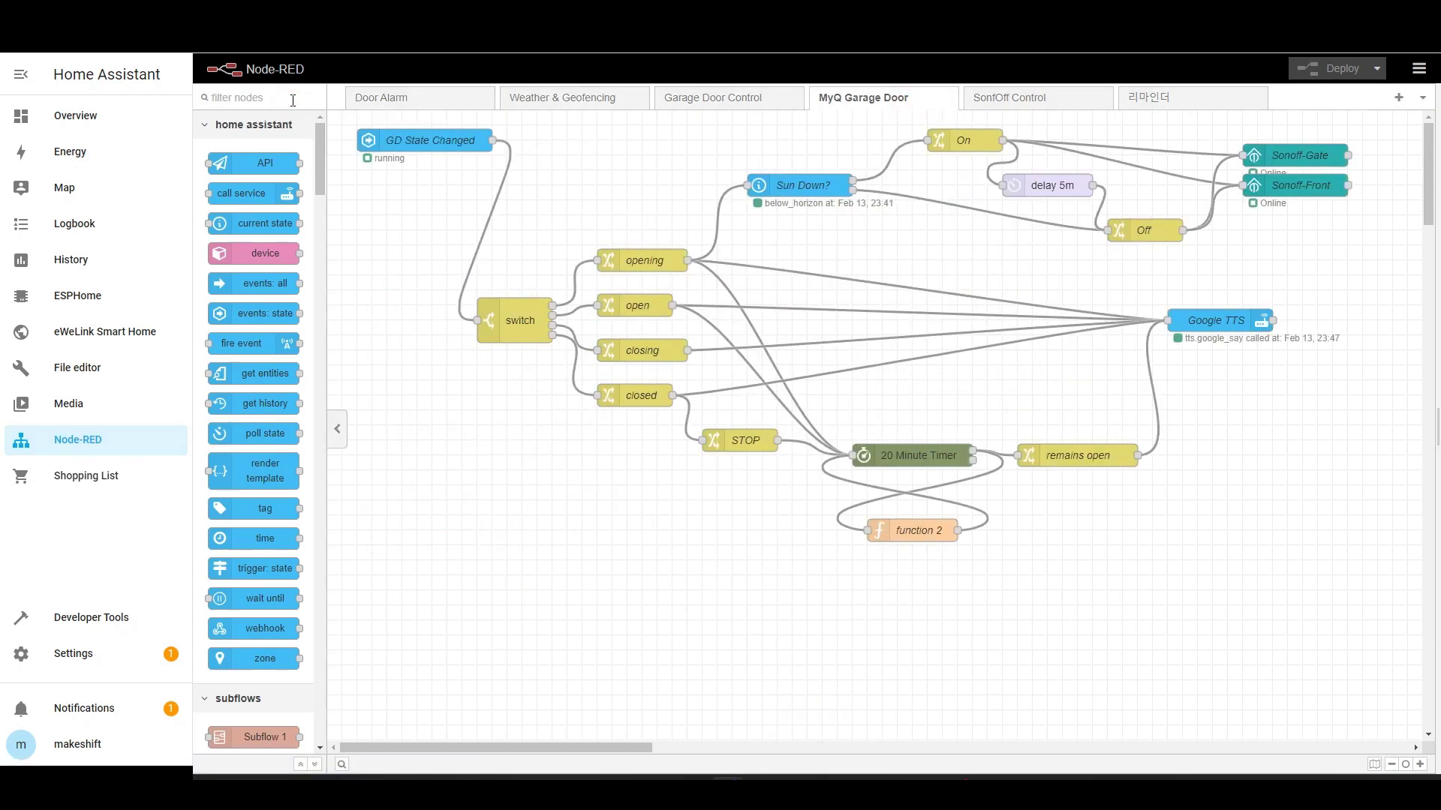
pyautogui.write('event')
pyautogui.moveTo(259, 194); pyautogui.dragTo(423, 632)
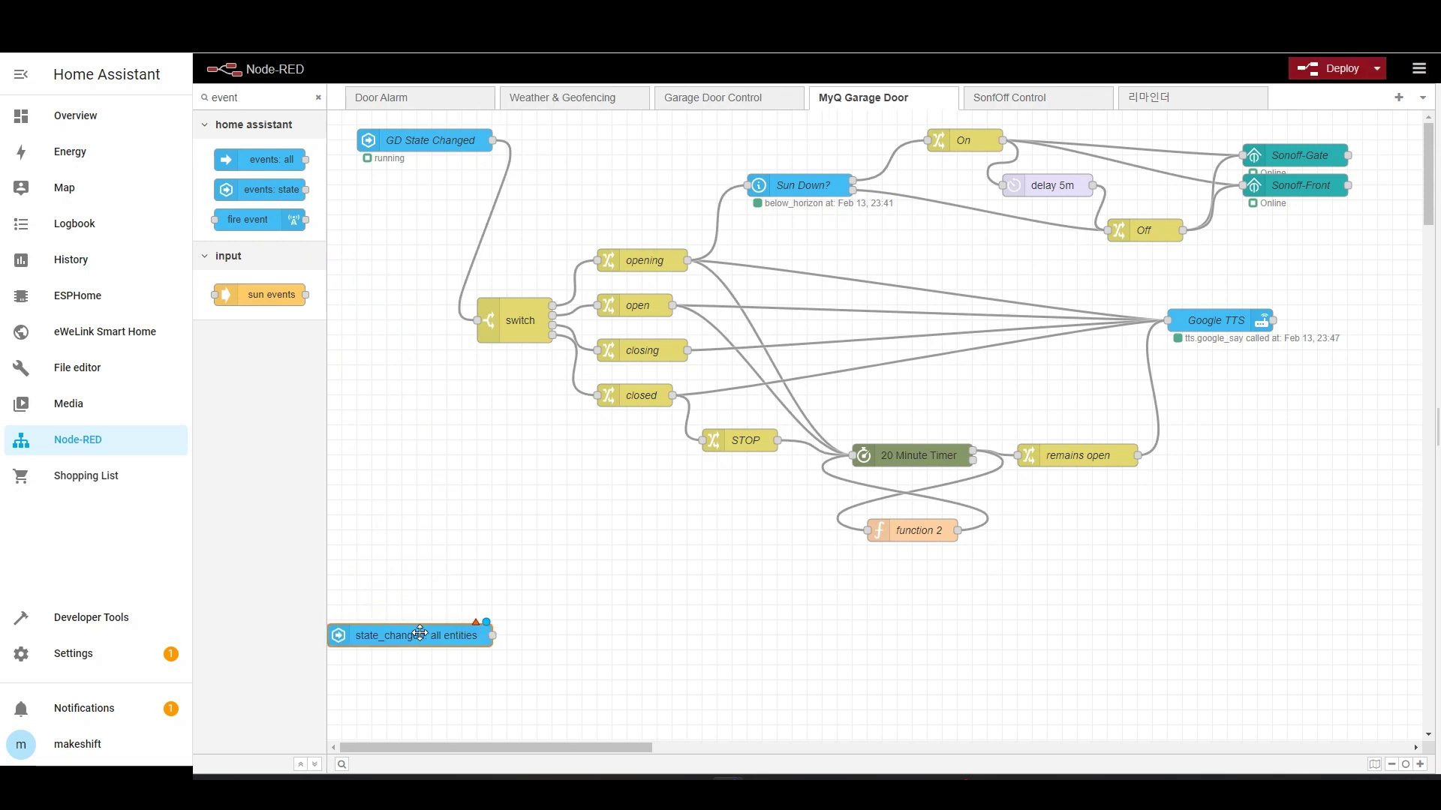
# Step: Name the new events: state node Request Lock Release and assign the Lock Release entity to it
pyautogui.doubleClick(422, 636)
pyautogui.click(1215, 203)
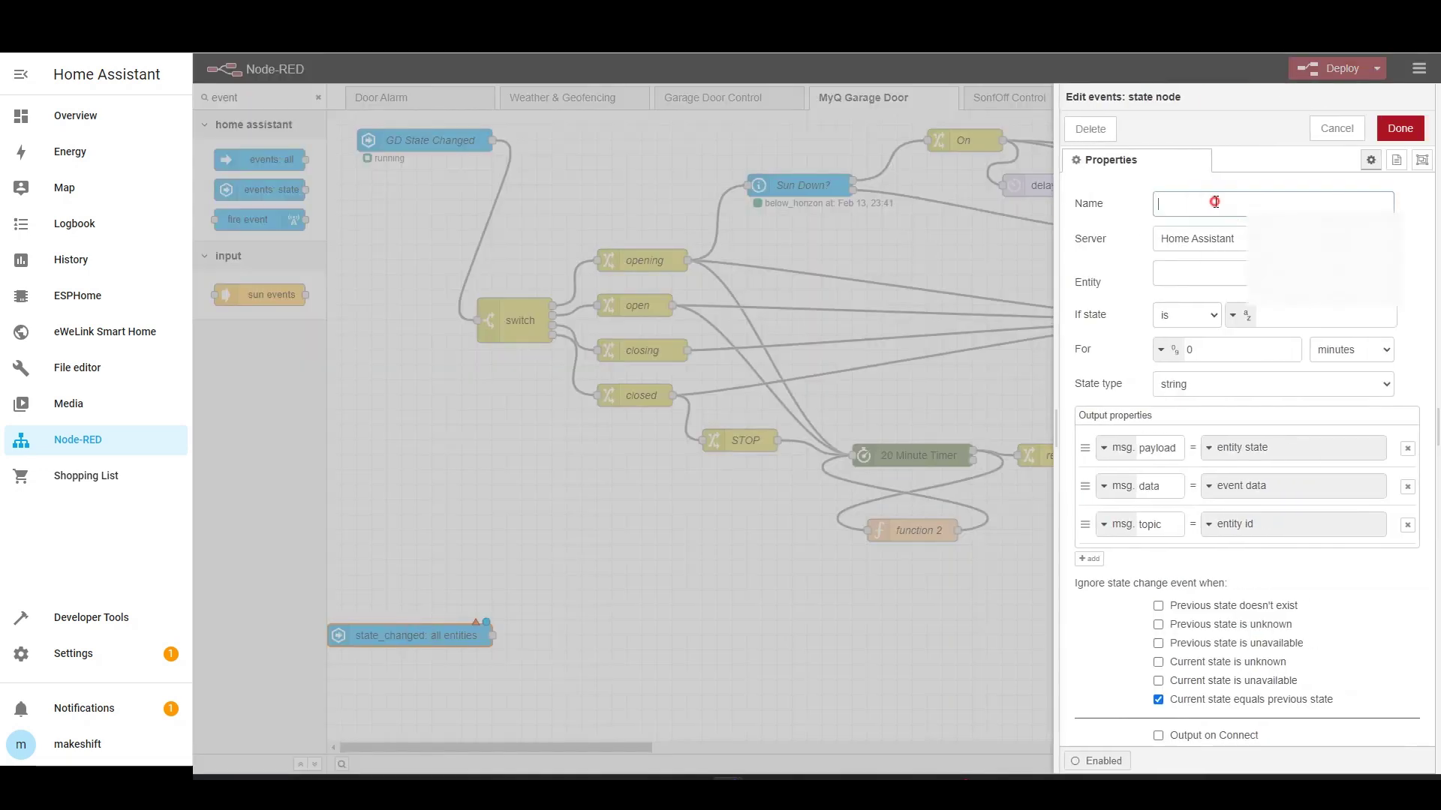
pyautogui.write('Request Lock Release')
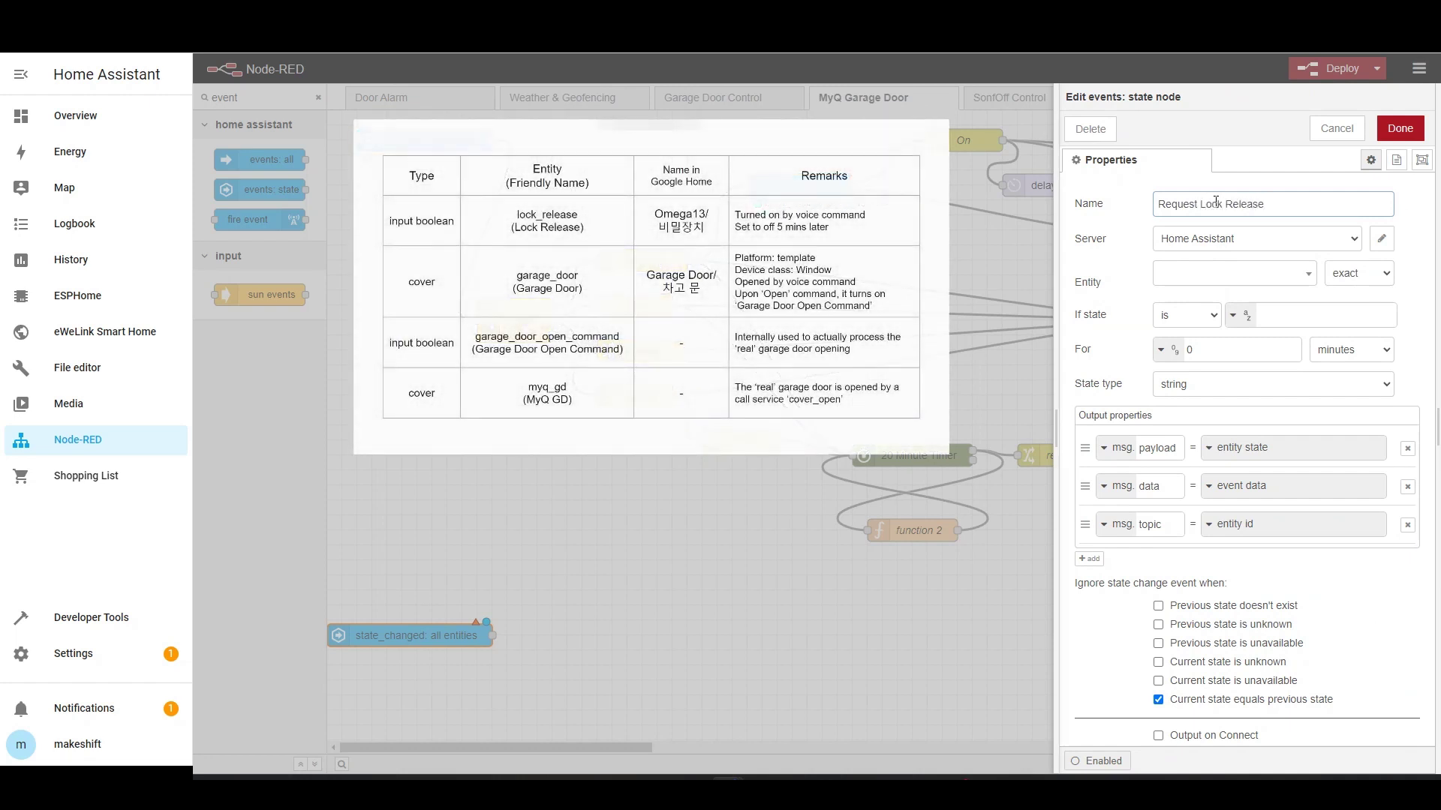
pyautogui.click(1204, 276)
pyautogui.write('lock')
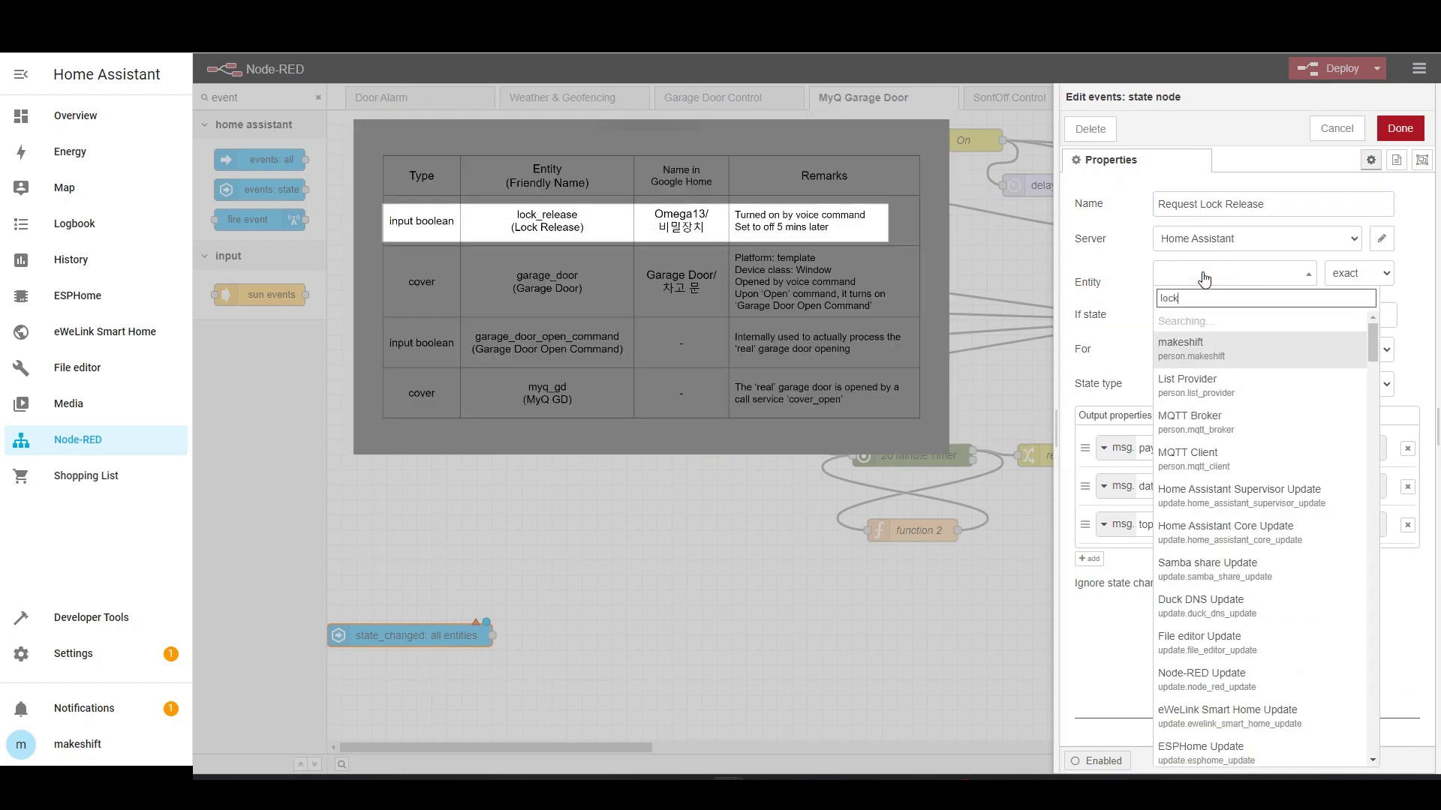
pyautogui.click(1193, 325)
# Step: Make the Request Lock Release node fire if state is boolean true, with state type boolean, and shift it away from the canvas edge
pyautogui.click(1236, 308)
pyautogui.click(1268, 376)
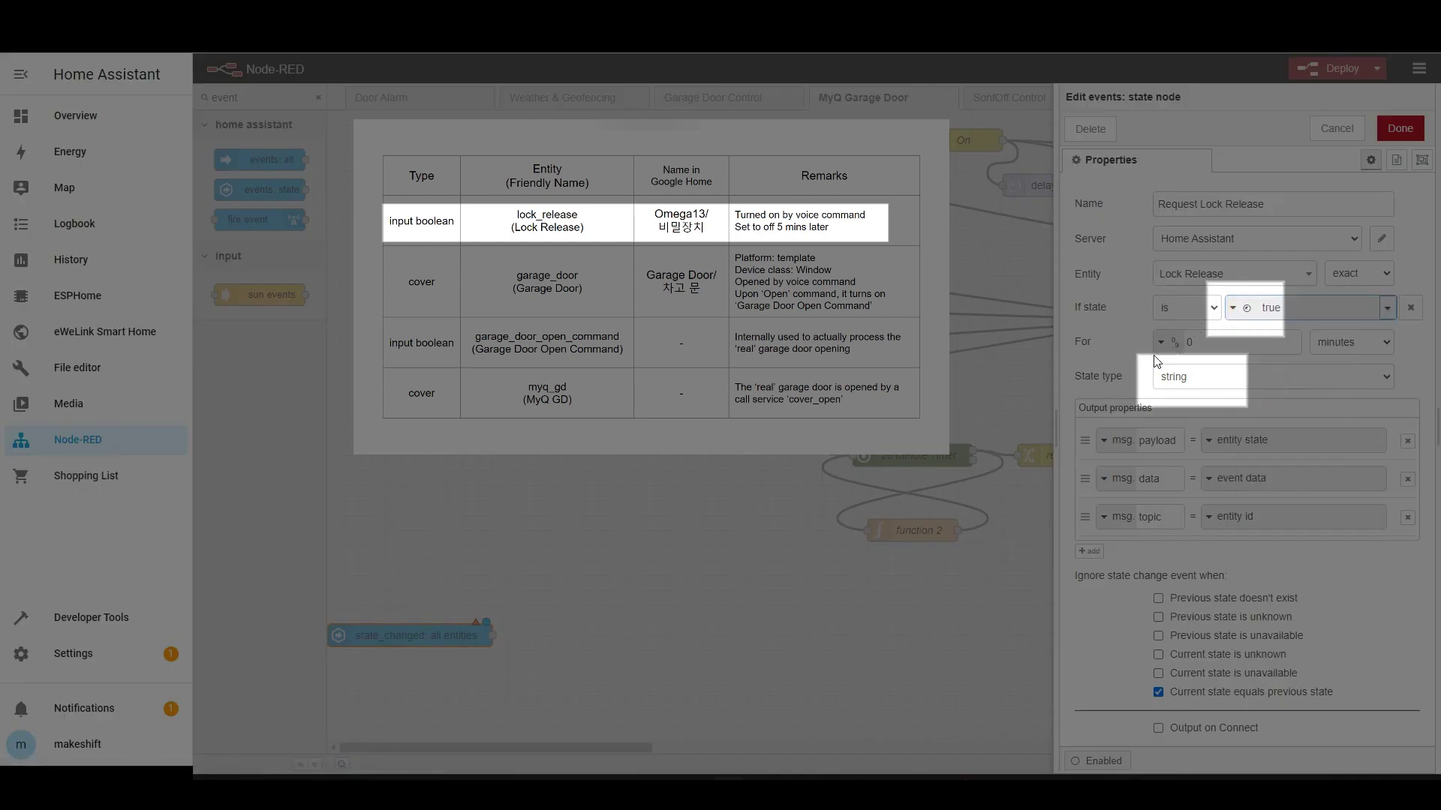
pyautogui.click(1193, 379)
pyautogui.click(1184, 417)
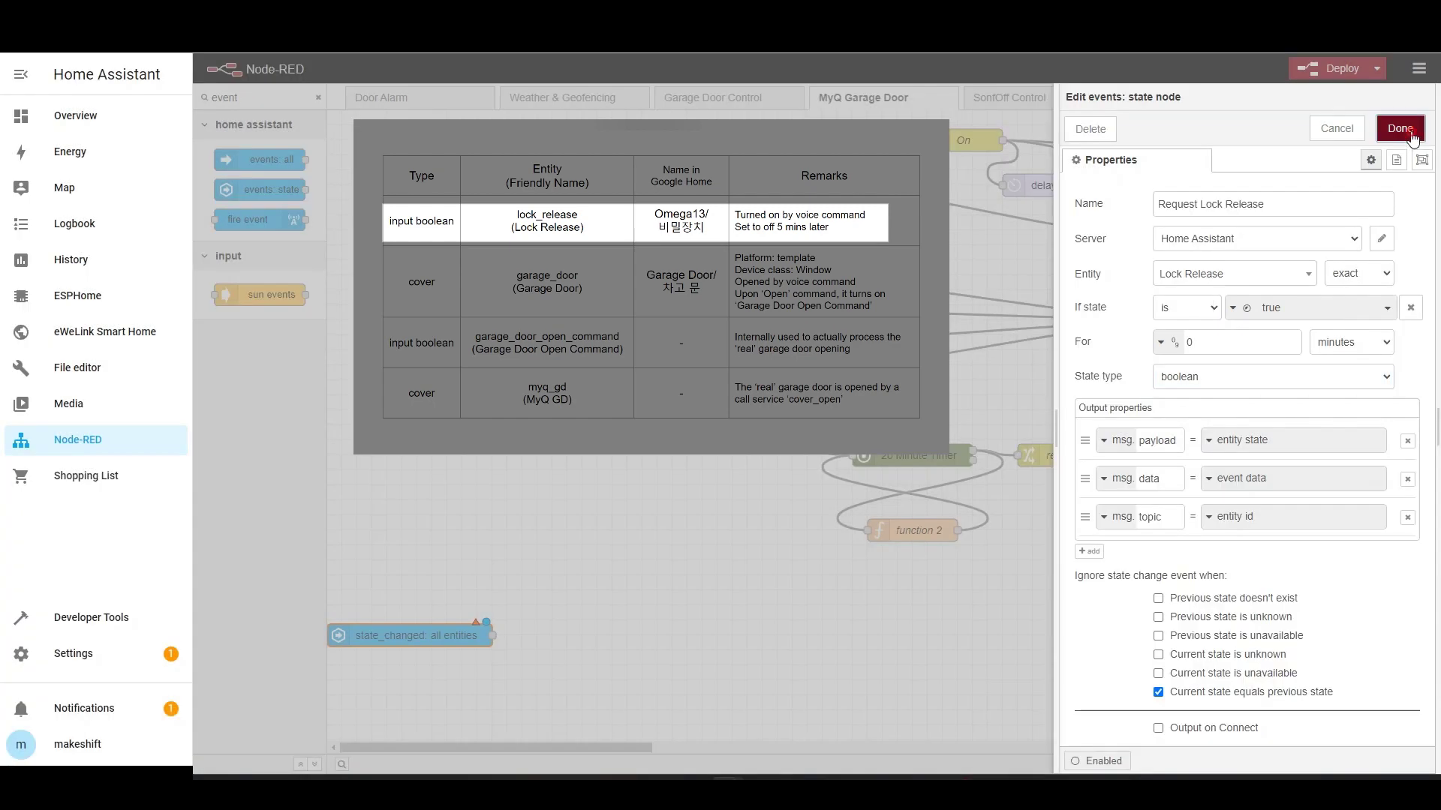
pyautogui.click(1400, 129)
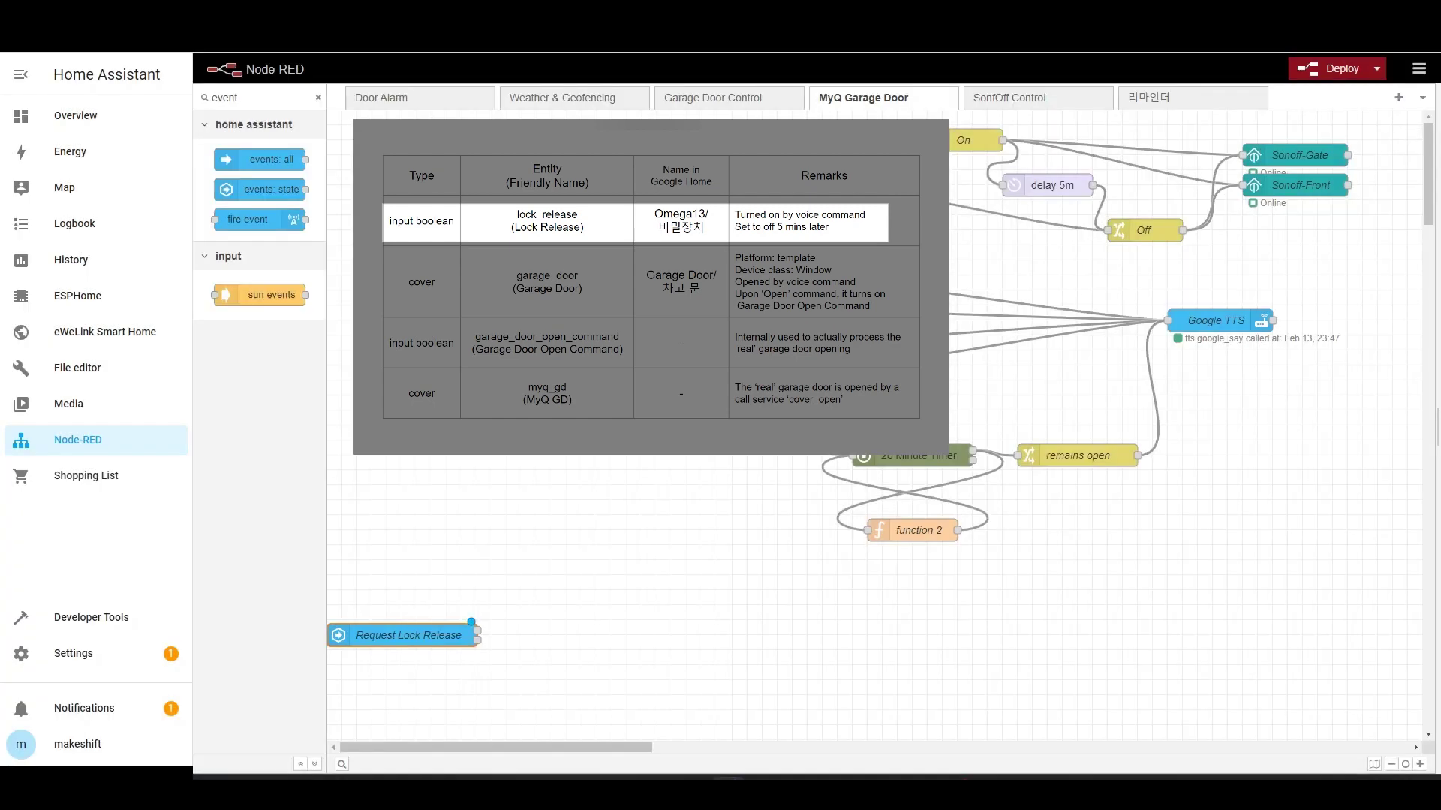
pyautogui.moveTo(406, 633); pyautogui.dragTo(450, 602)
# Step: Add a delay node after Request Lock Release, wire it to that node's first output, and set the delay to 5 minutes
pyautogui.click(318, 96)
pyautogui.write('delay')
pyautogui.moveTo(262, 159); pyautogui.dragTo(654, 605)
pyautogui.moveTo(523, 600); pyautogui.dragTo(618, 606)
pyautogui.doubleClick(628, 604)
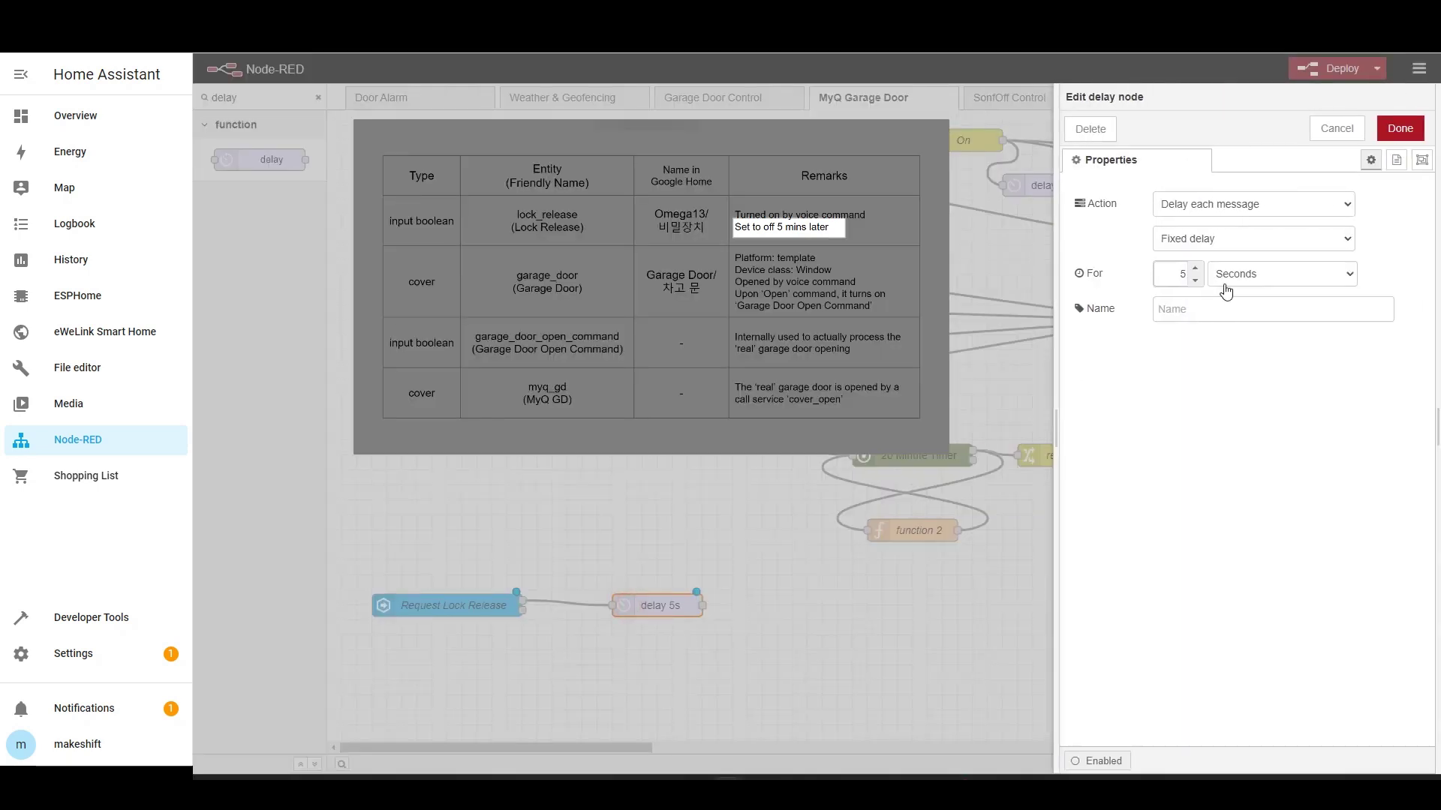
pyautogui.click(1257, 275)
pyautogui.click(1247, 321)
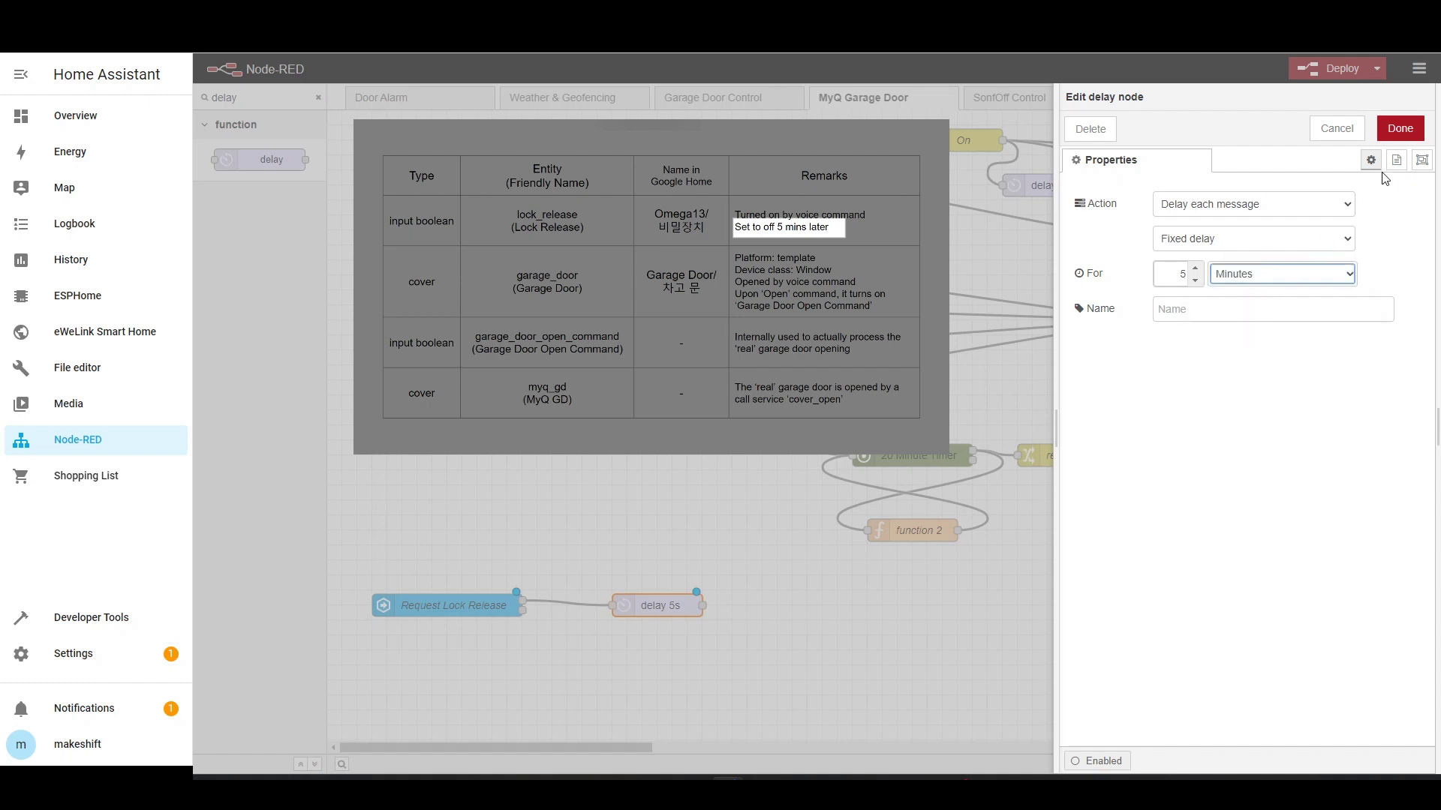
pyautogui.click(1400, 128)
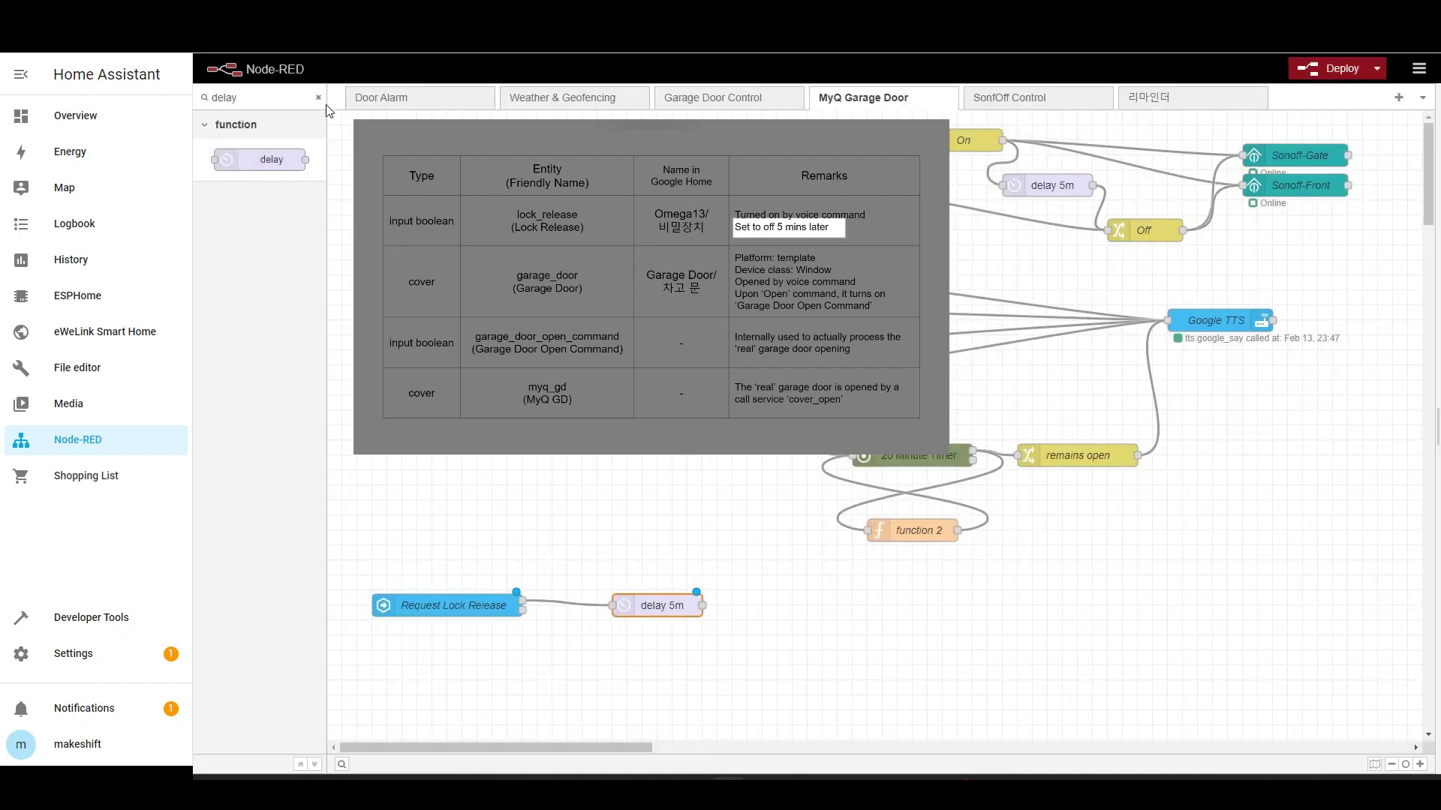
# Step: Place a call service node after the 5-minute delay in the lock release row and name it Reset Lock Release
pyautogui.click(318, 97)
pyautogui.write('call')
pyautogui.moveTo(255, 159); pyautogui.dragTo(842, 606)
pyautogui.doubleClick(842, 606)
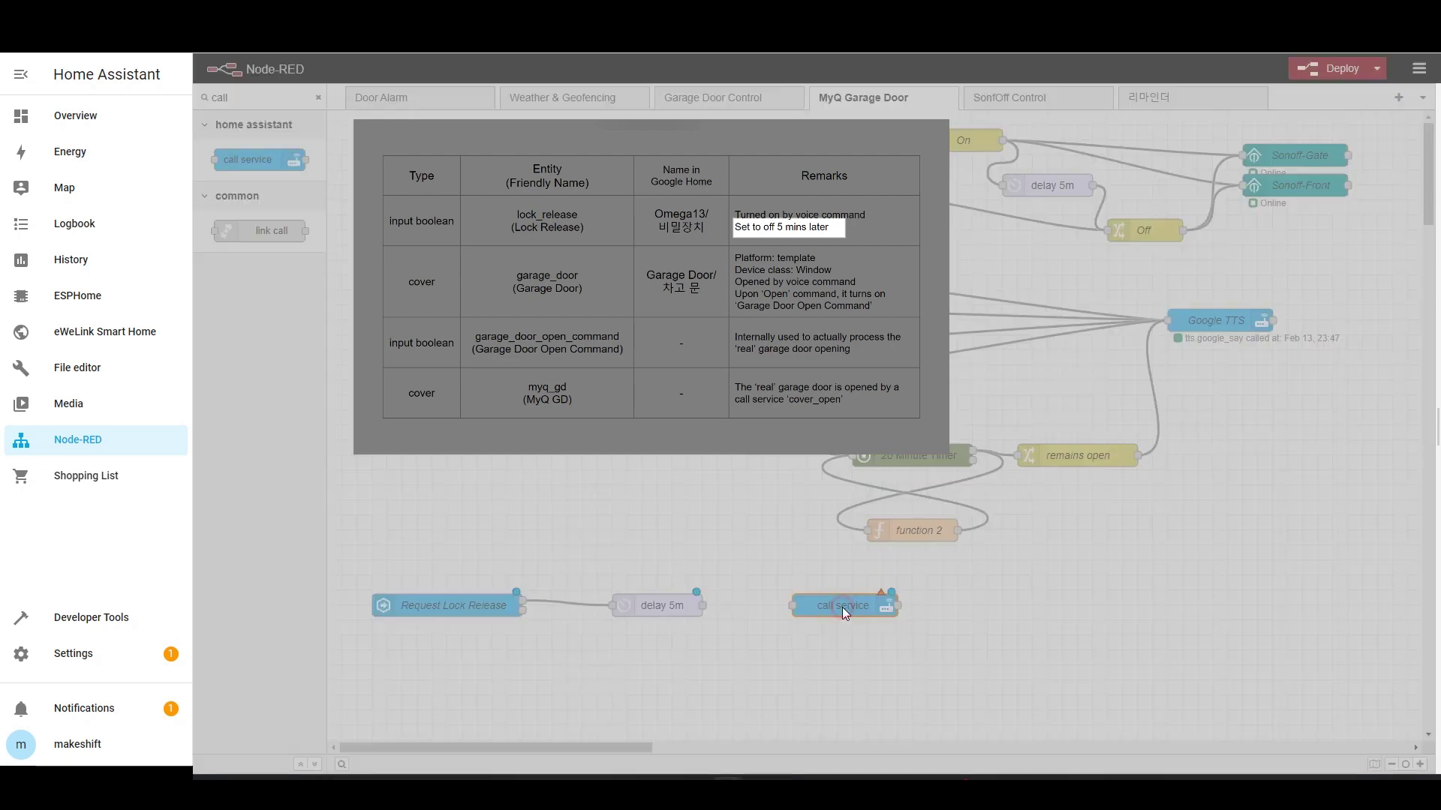
pyautogui.click(1168, 203)
pyautogui.write('Re')
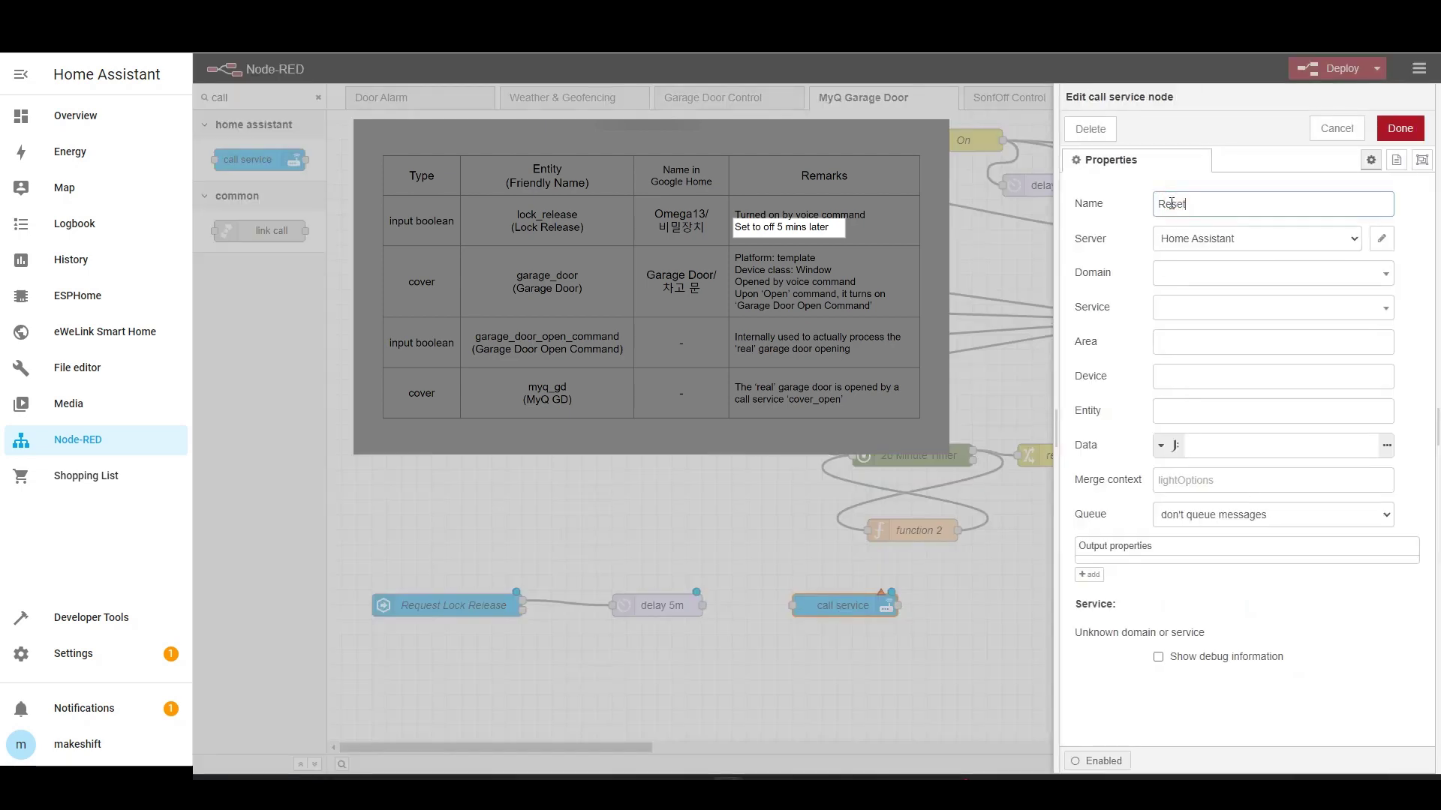
pyautogui.write('set Lock Release')
# Step: Set the Reset Lock Release node to domain input_boolean, service turn_off and entity Lock Release
pyautogui.click(1238, 274)
pyautogui.write('inp')
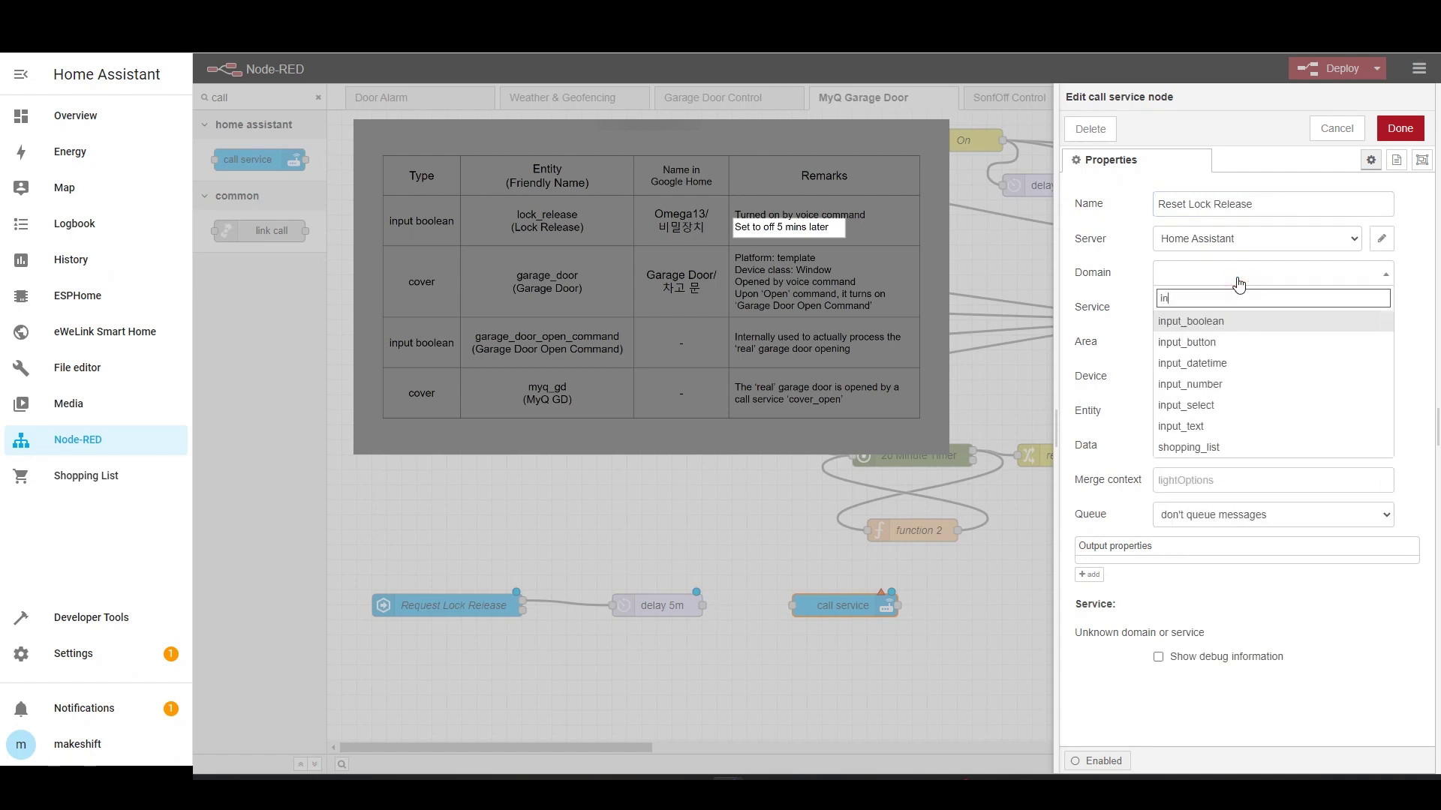
pyautogui.click(1196, 323)
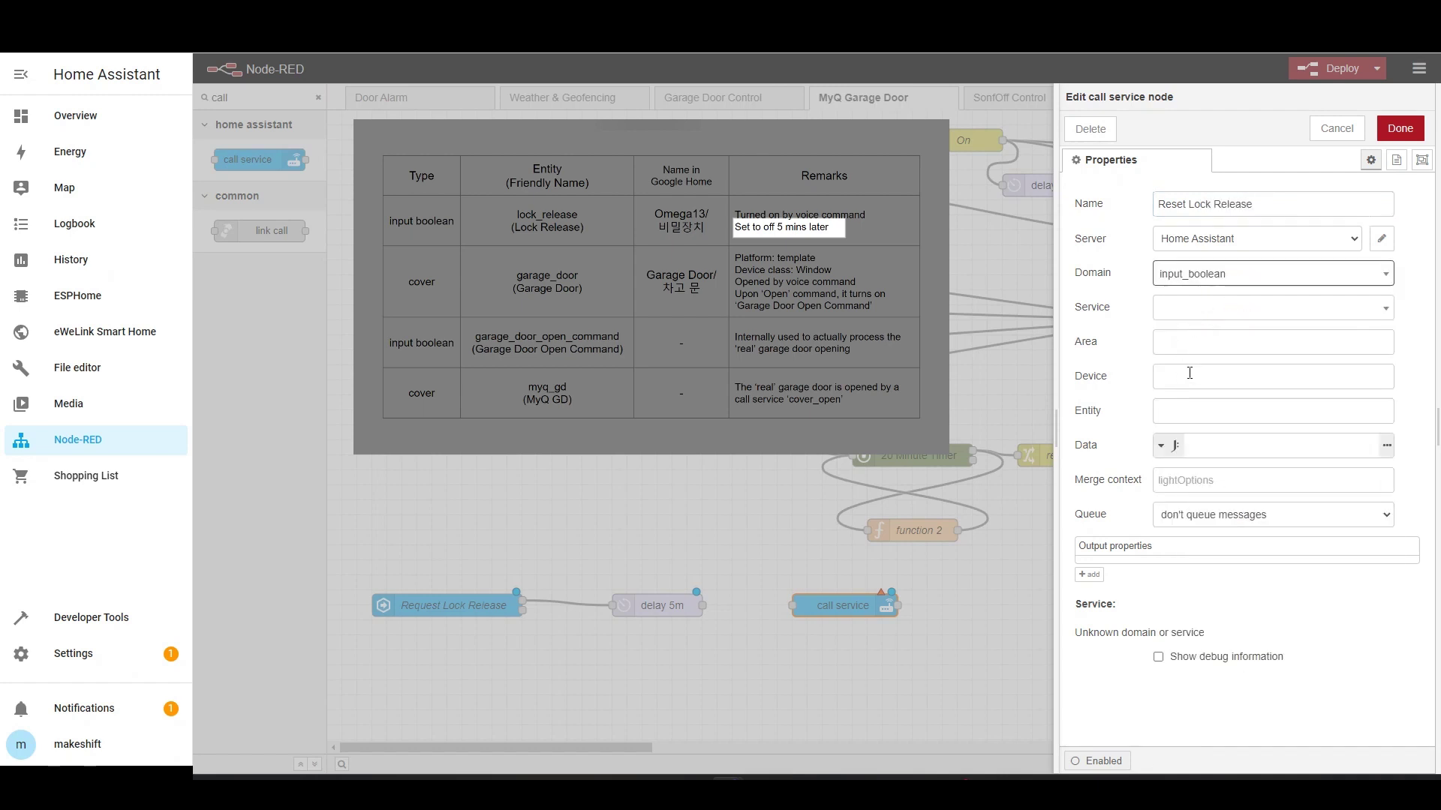
pyautogui.click(1196, 308)
pyautogui.click(1191, 375)
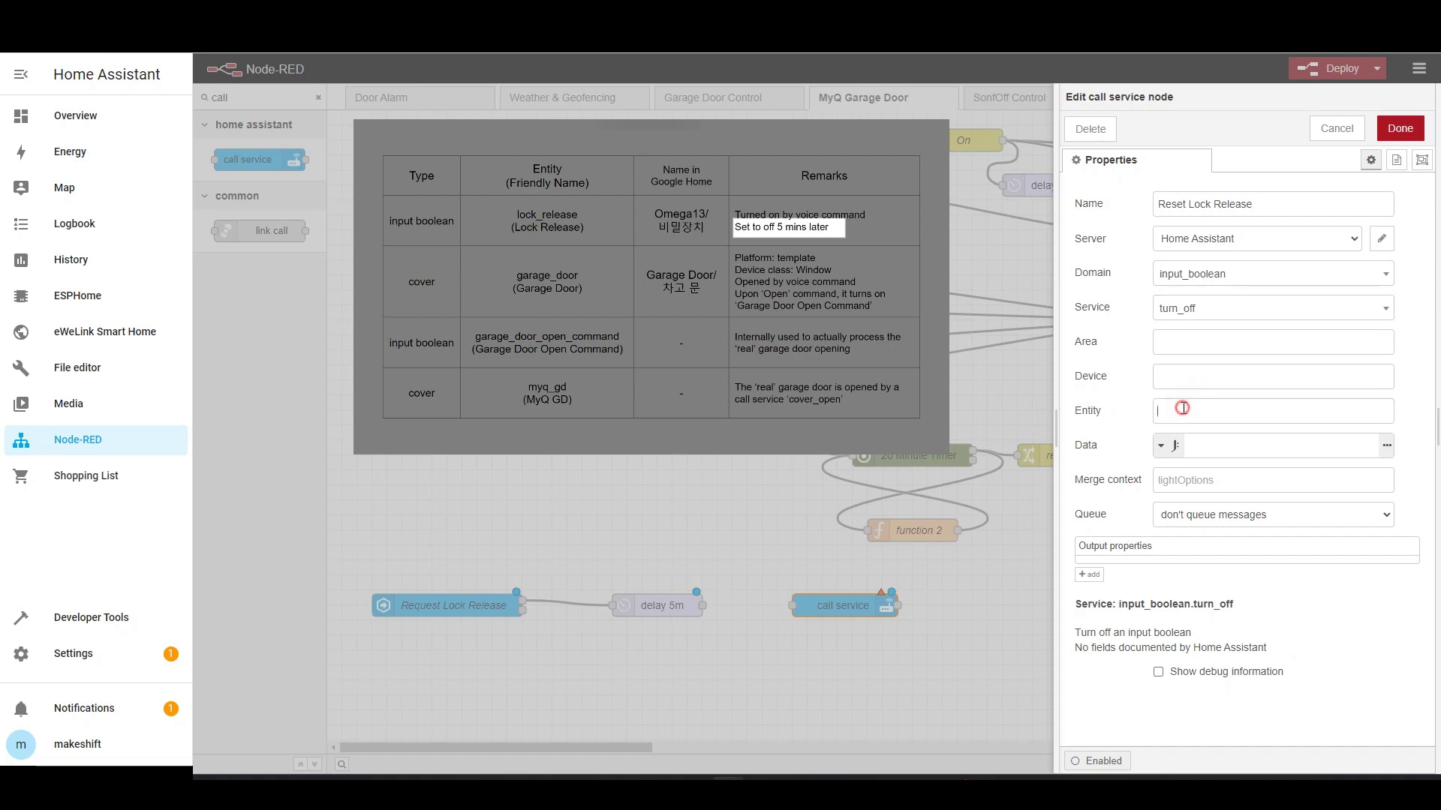
pyautogui.click(1185, 409)
pyautogui.write('lock')
pyautogui.click(1191, 461)
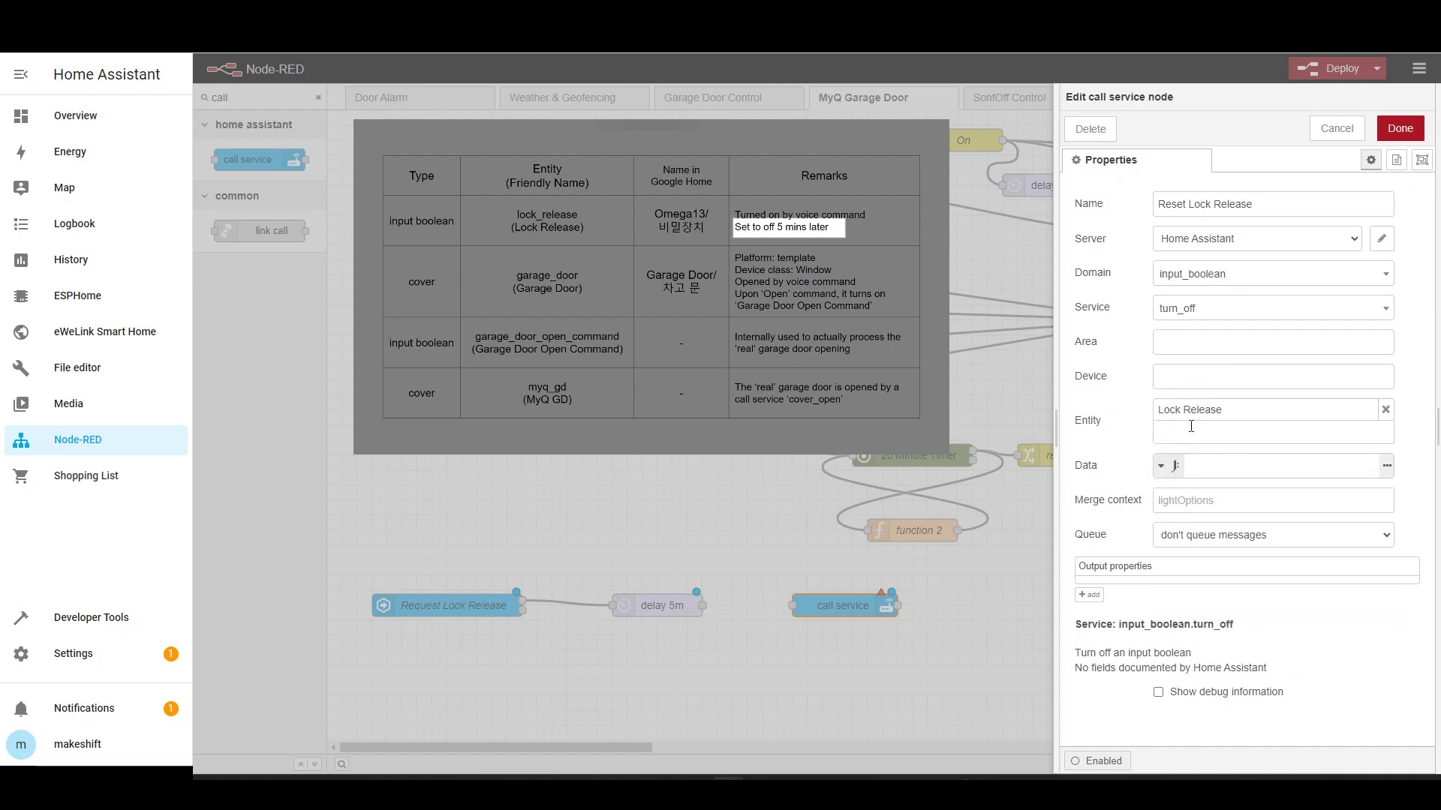
# Step: Accept the node settings, wire the 5-minute delay to Reset Lock Release, and deploy the flow
pyautogui.click(1399, 128)
pyautogui.moveTo(702, 606); pyautogui.dragTo(793, 605)
pyautogui.hotkey('ctrl', 'd')
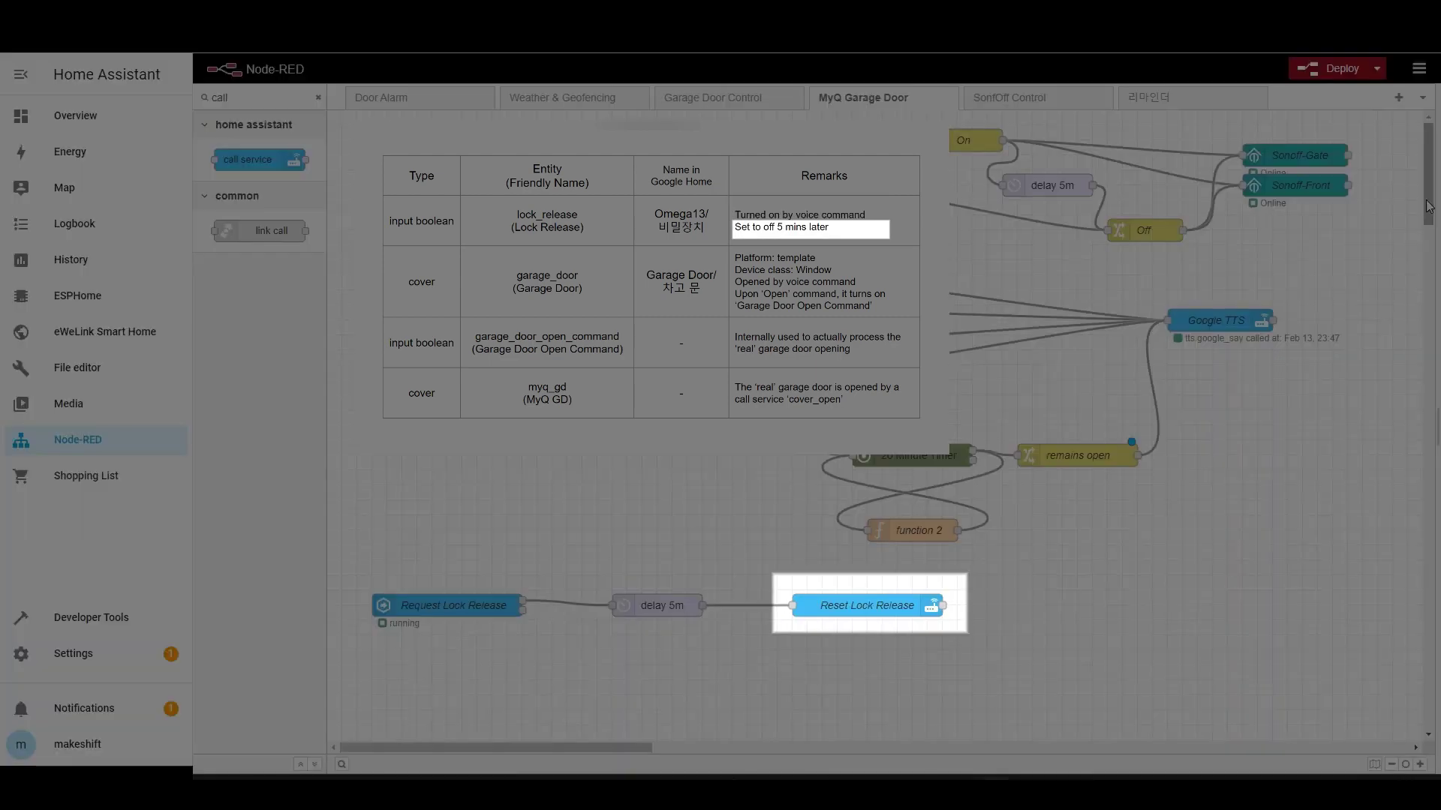
# Step: Place an events: state node below the lock release row and name it Request Garage Open
pyautogui.moveTo(1427, 200); pyautogui.dragTo(1421, 273)
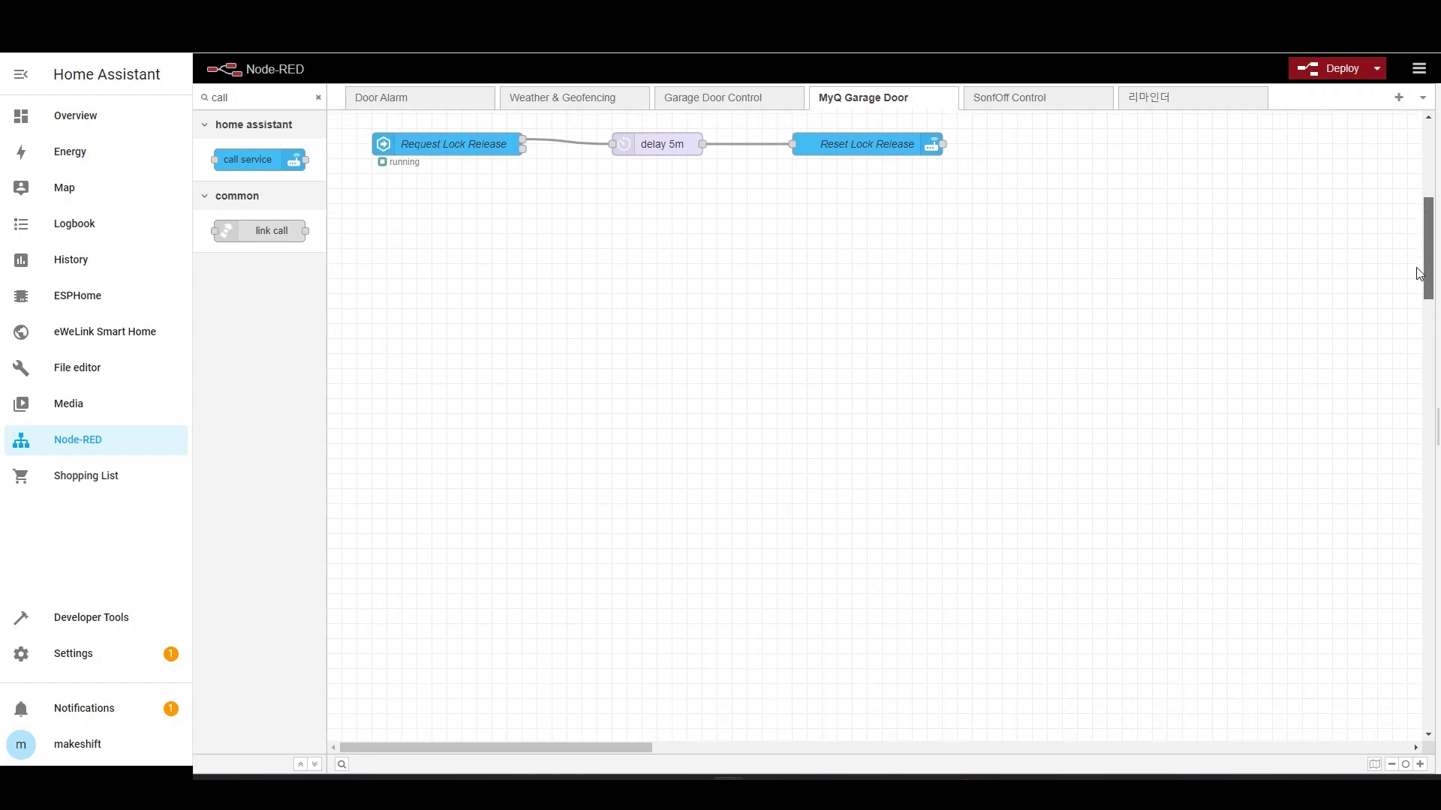
pyautogui.moveTo(1418, 274); pyautogui.dragTo(1416, 275)
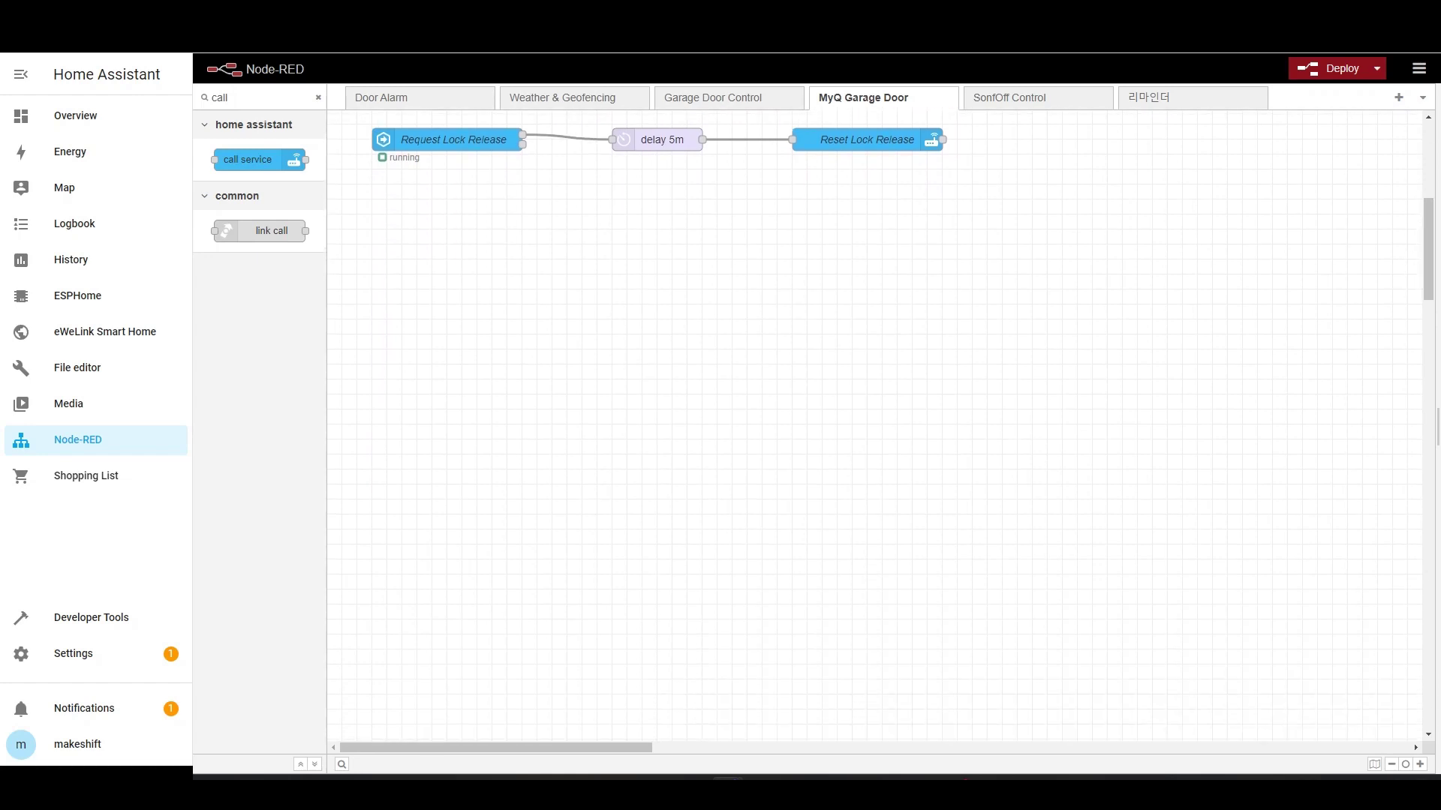
pyautogui.press('BackSpace')
pyautogui.press('BackSpace')
pyautogui.press('BackSpace')
pyautogui.press('BackSpace')
pyautogui.write('event')
pyautogui.moveTo(258, 191); pyautogui.dragTo(439, 230)
pyautogui.doubleClick(425, 231)
pyautogui.click(1187, 195)
pyautogui.write('Request Garage Open')
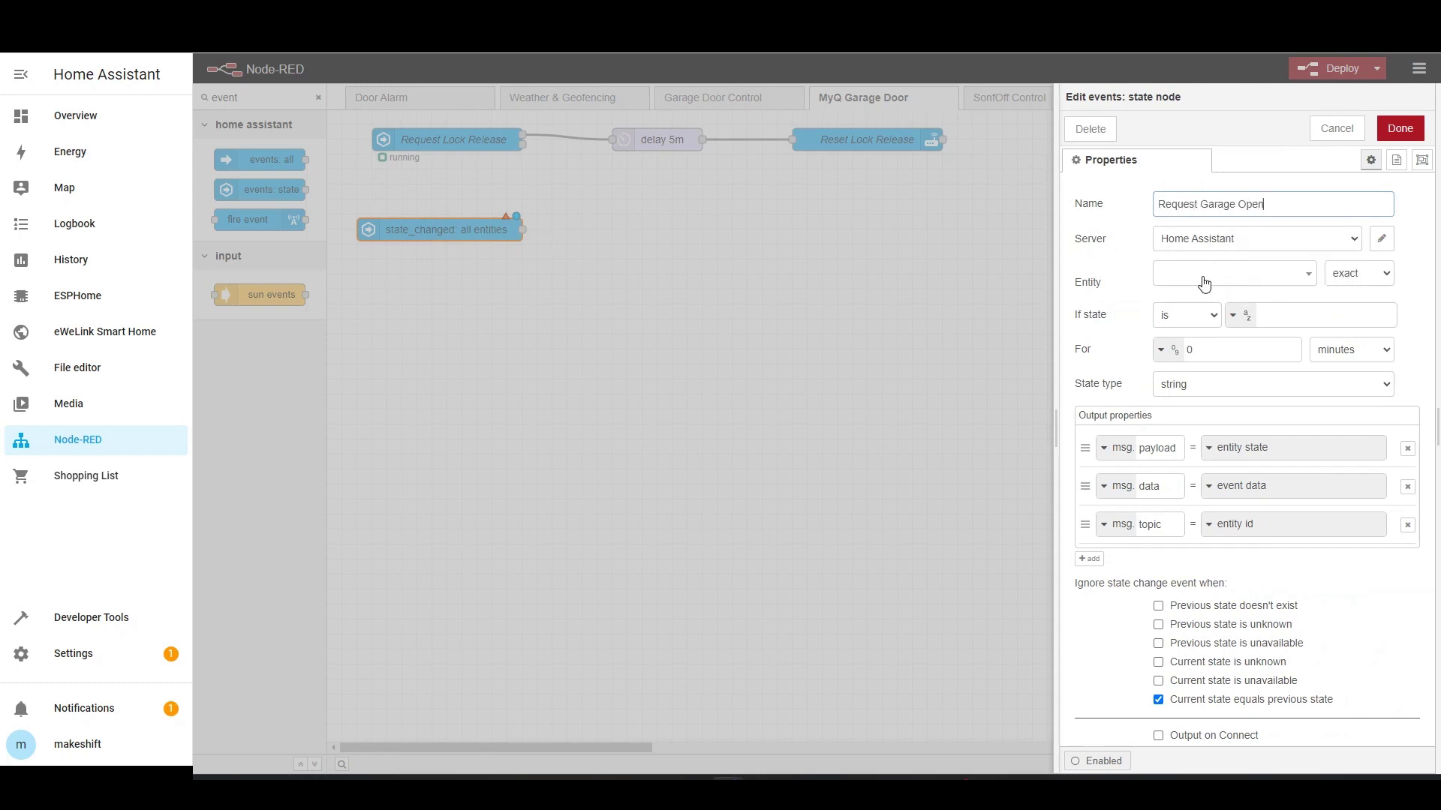
# Step: Set Request Garage Open to entity Garage Door Open Command, if state is boolean true, state type boolean, and align it under Request Lock Release
pyautogui.click(1204, 282)
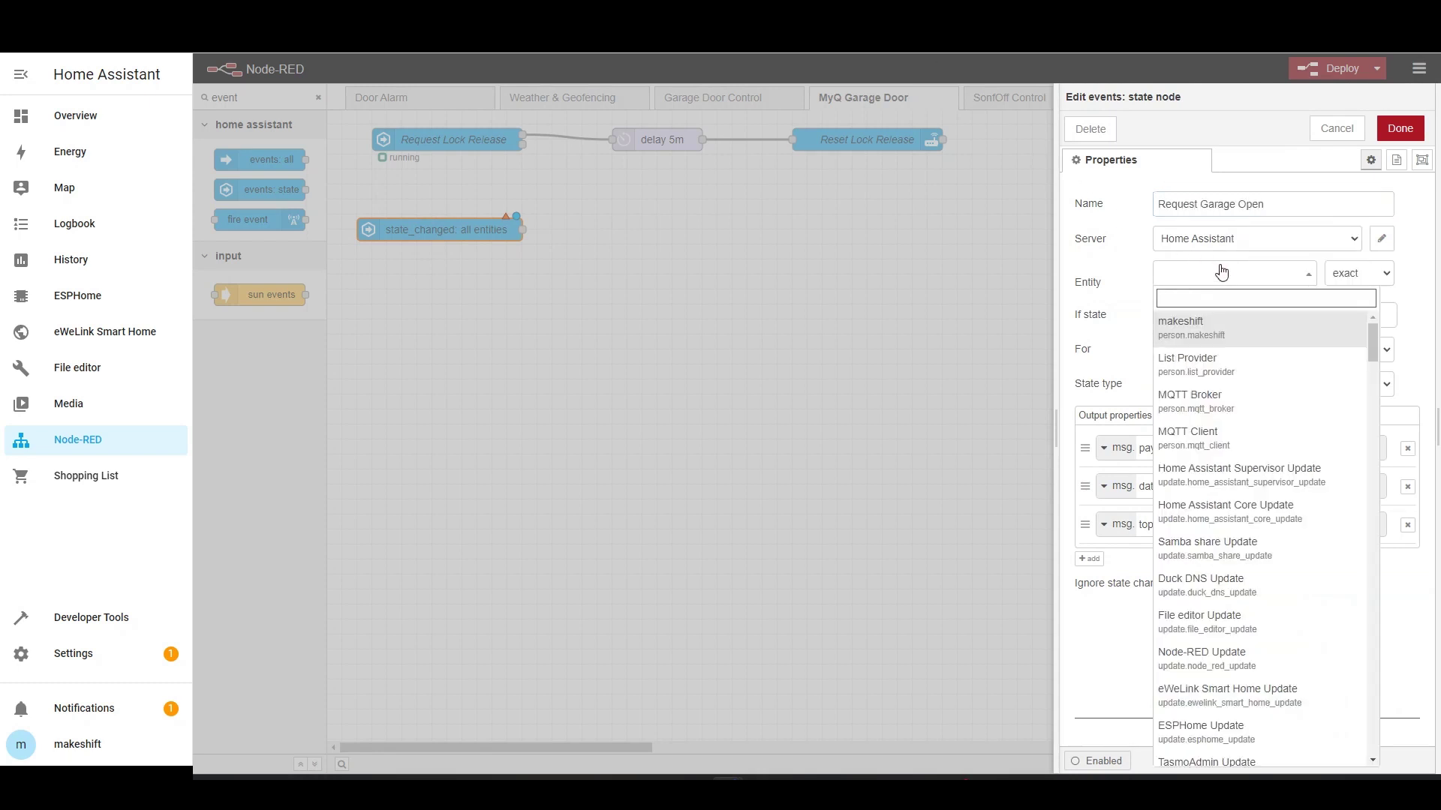
pyautogui.write('garage')
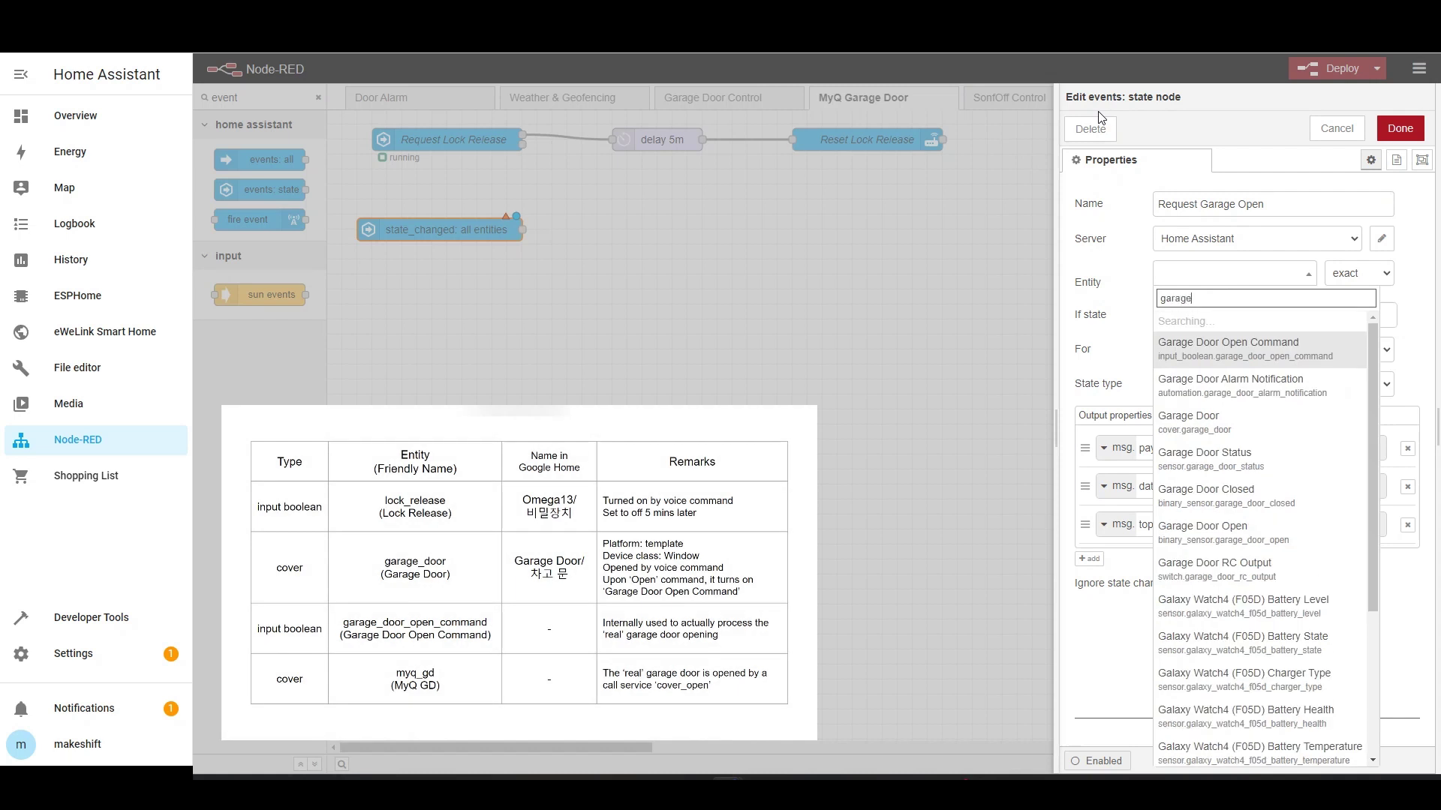
pyautogui.click(1213, 332)
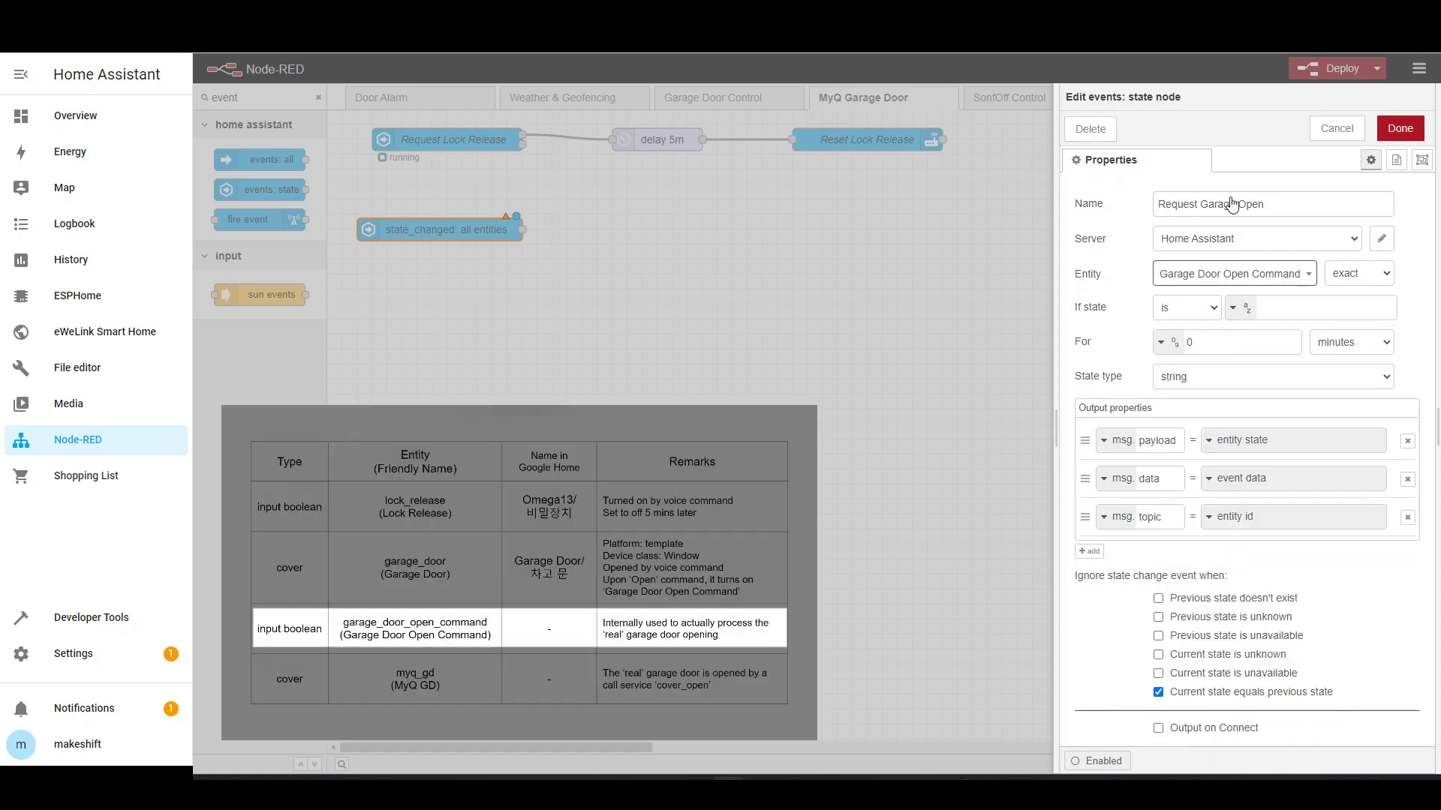
pyautogui.click(1235, 309)
pyautogui.click(1262, 374)
pyautogui.click(1172, 377)
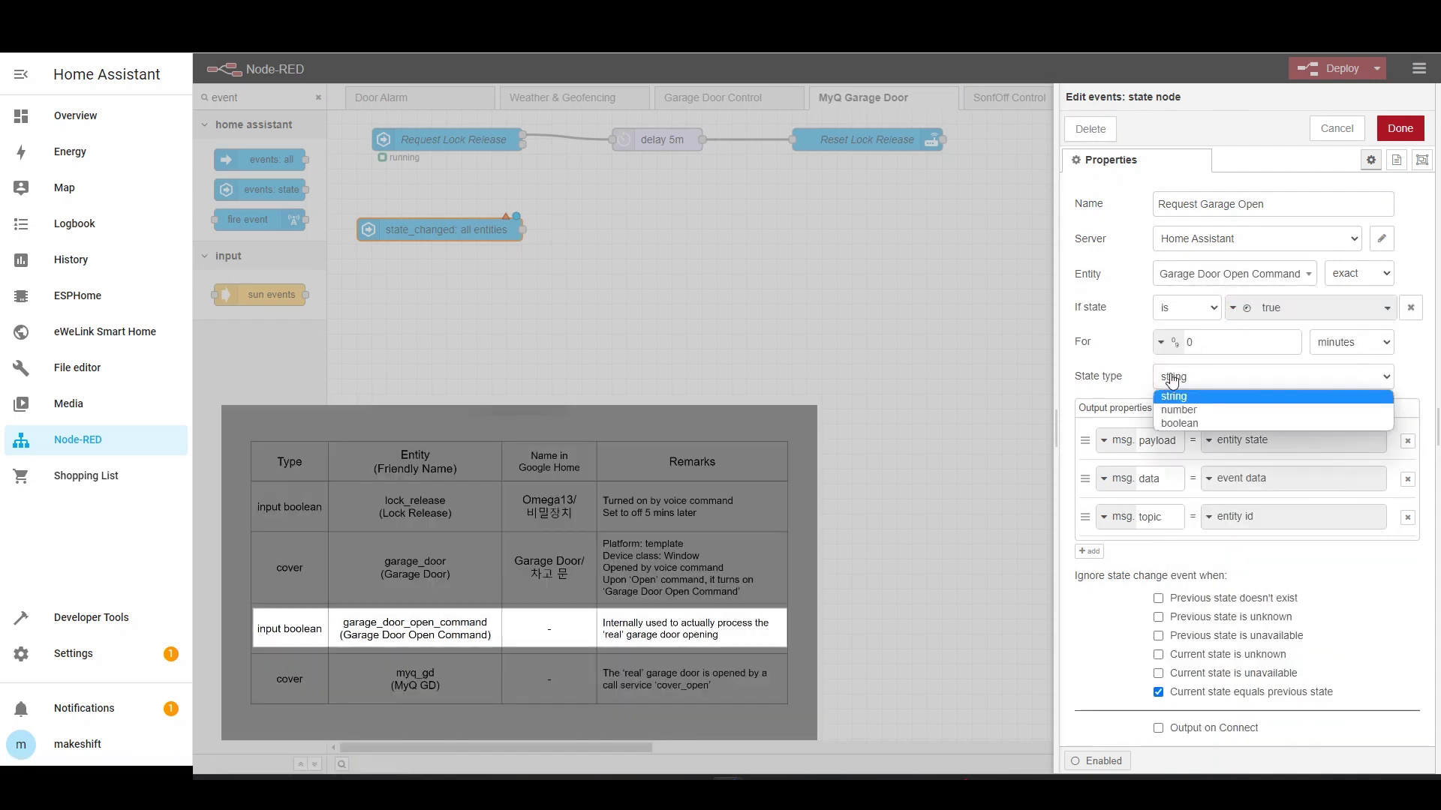
pyautogui.click(1177, 425)
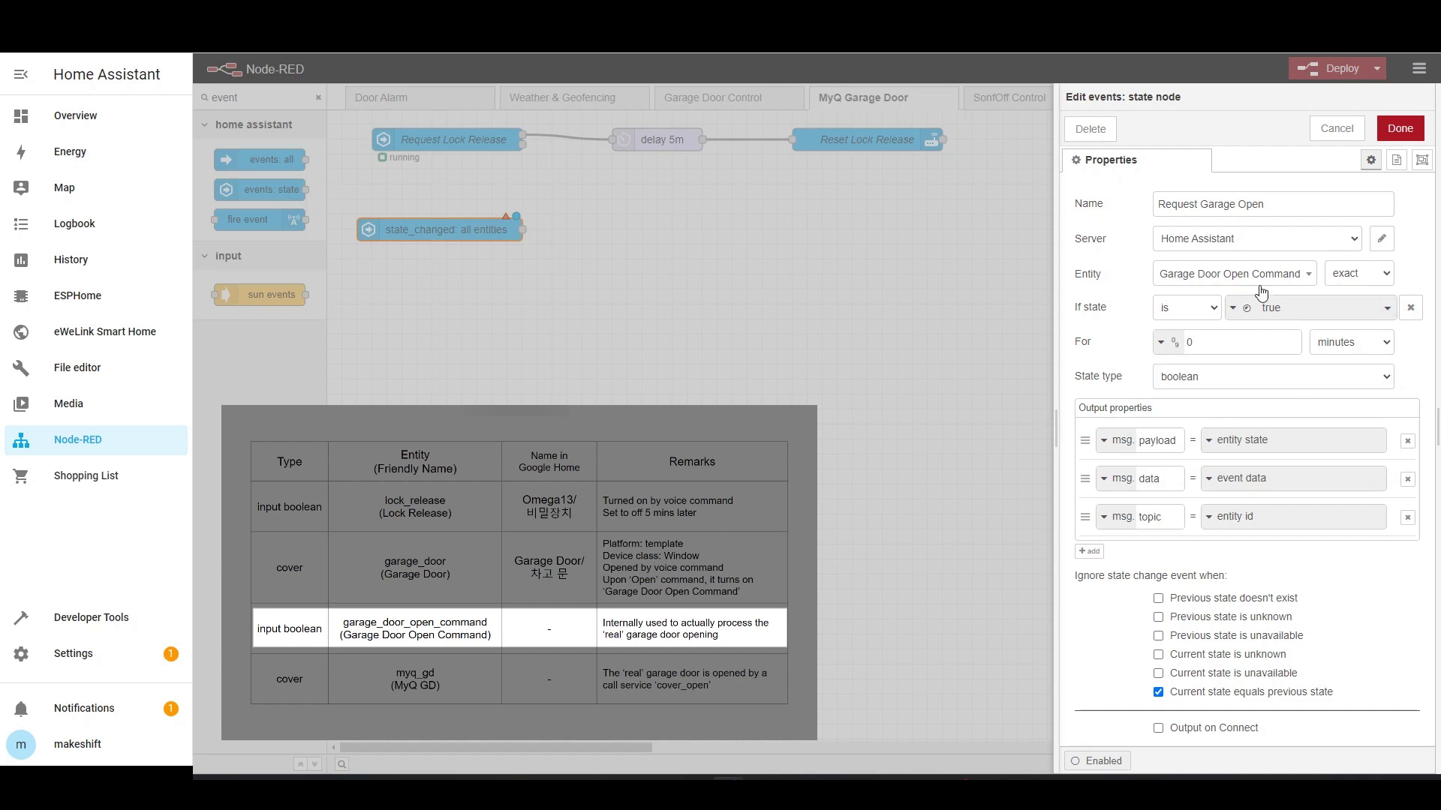
pyautogui.click(1400, 129)
pyautogui.moveTo(450, 230); pyautogui.dragTo(465, 259)
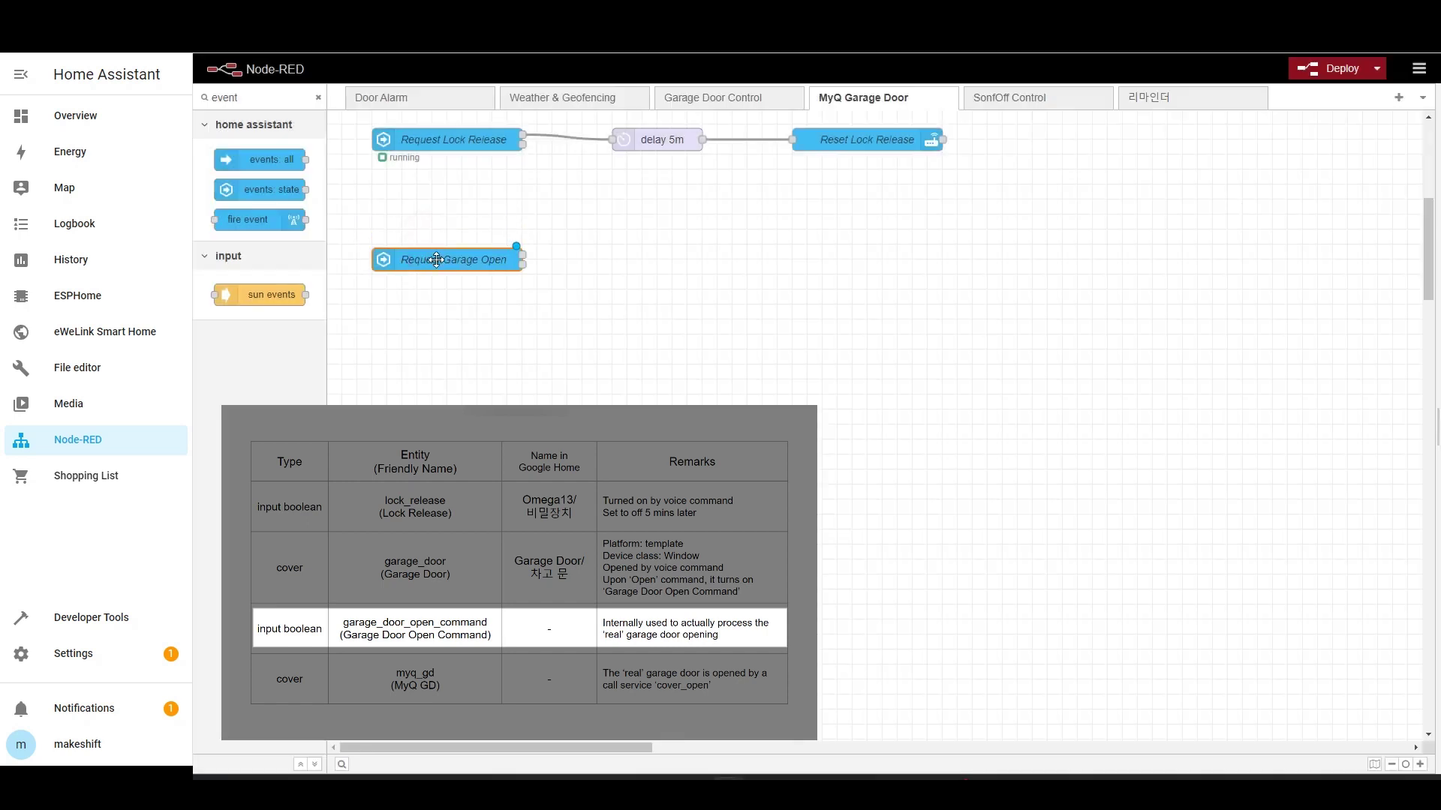
# Step: Place a call service node between the lock release row and Request Garage Open, and name it Reset Garage Open
pyautogui.click(318, 98)
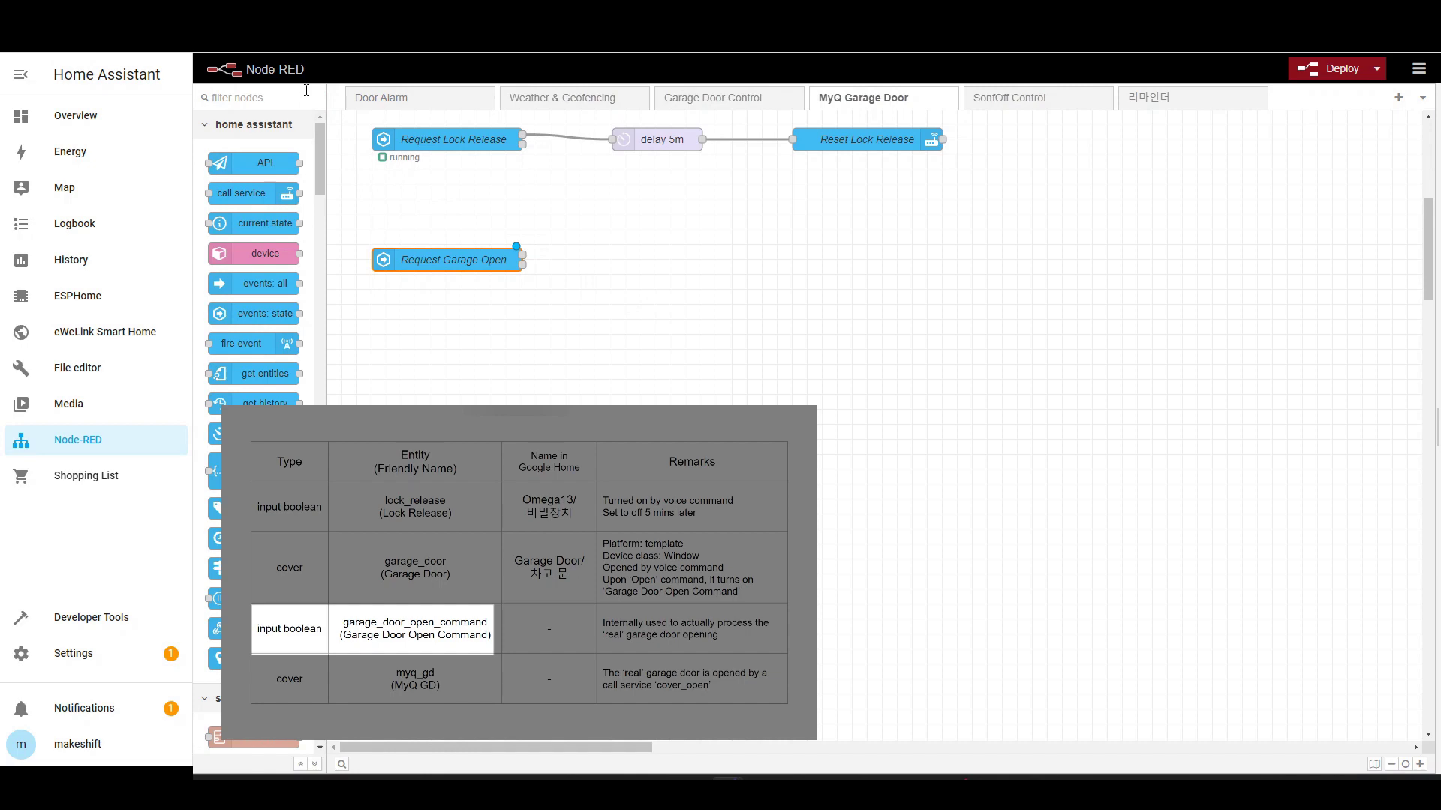
pyautogui.click(306, 90)
pyautogui.write('call')
pyautogui.moveTo(308, 161); pyautogui.dragTo(619, 198)
pyautogui.doubleClick(633, 206)
pyautogui.click(1221, 205)
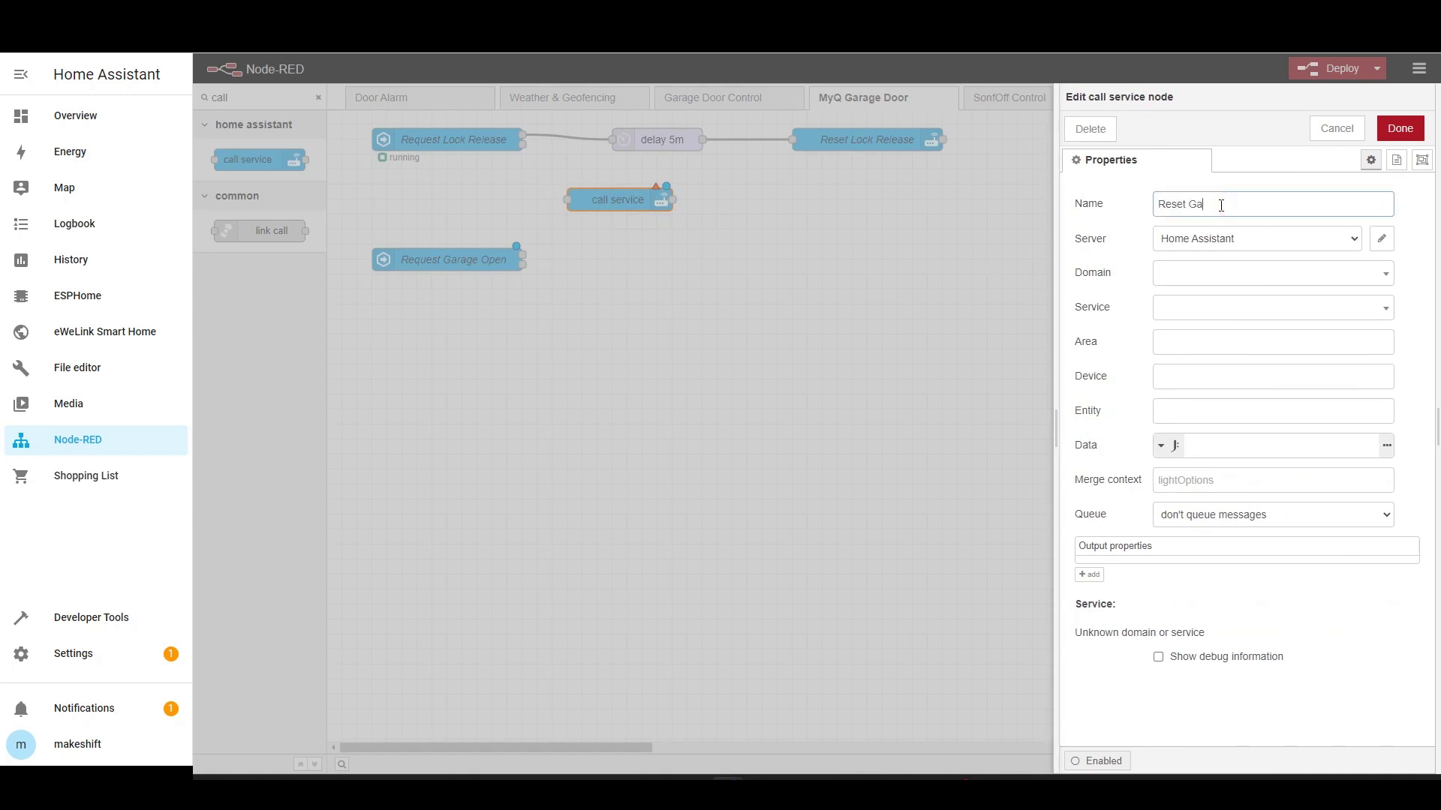
# Step: Set the Reset Garage Open node to domain input_boolean, service turn_off and entity Garage Door Open Command
pyautogui.click(1242, 271)
pyautogui.write('in')
pyautogui.click(1217, 321)
pyautogui.click(1210, 311)
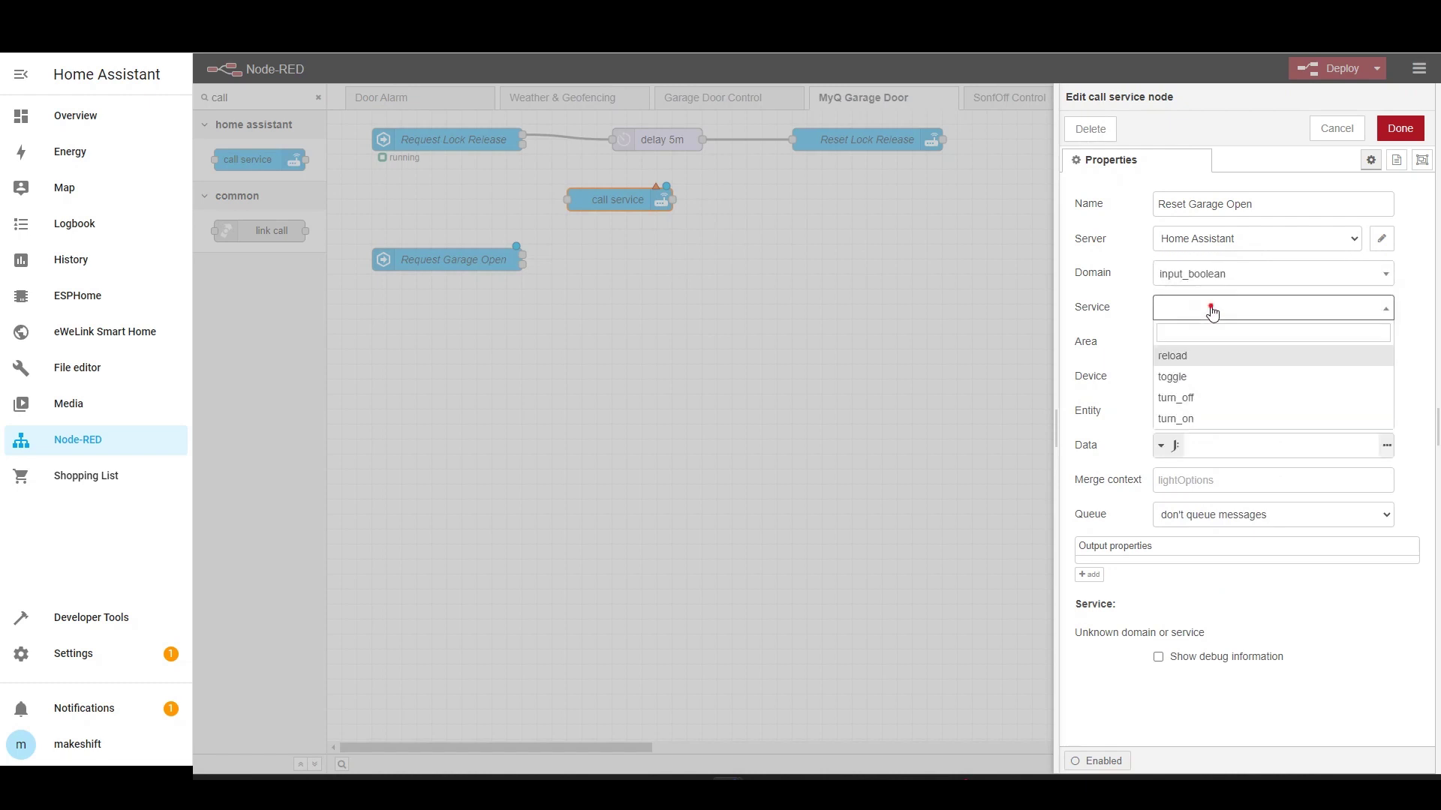
pyautogui.click(1199, 389)
pyautogui.click(1199, 406)
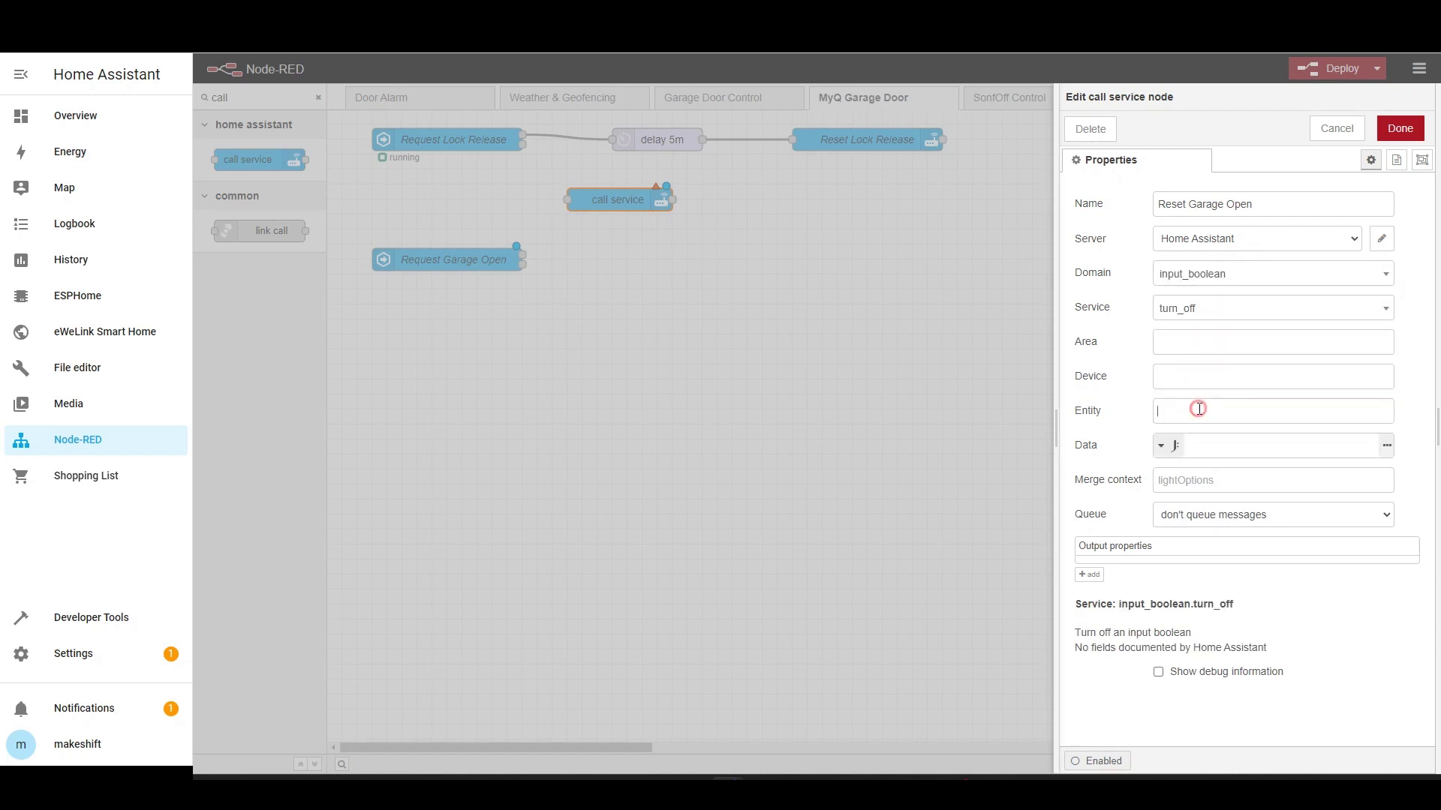
pyautogui.write('g')
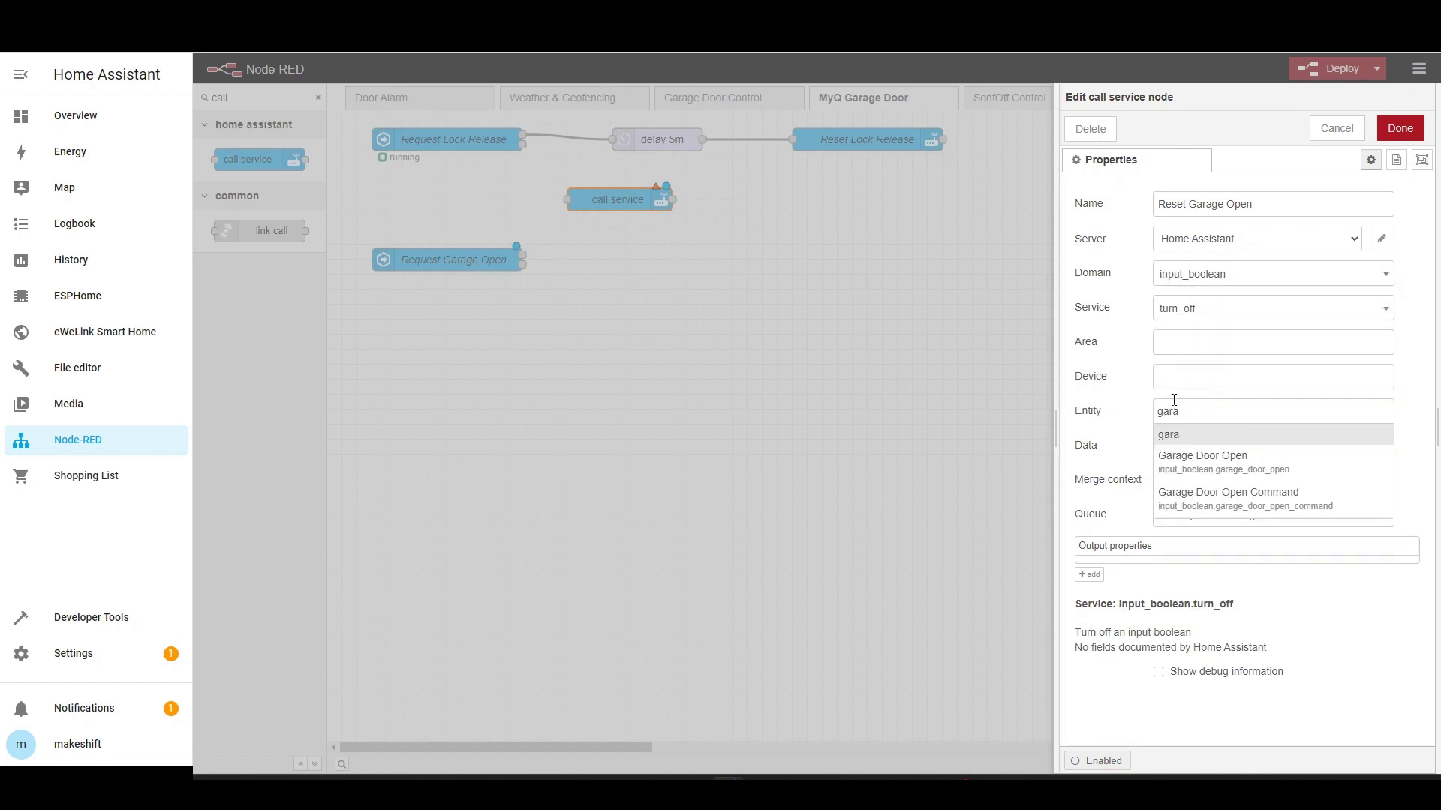
pyautogui.write('ara')
pyautogui.click(1197, 499)
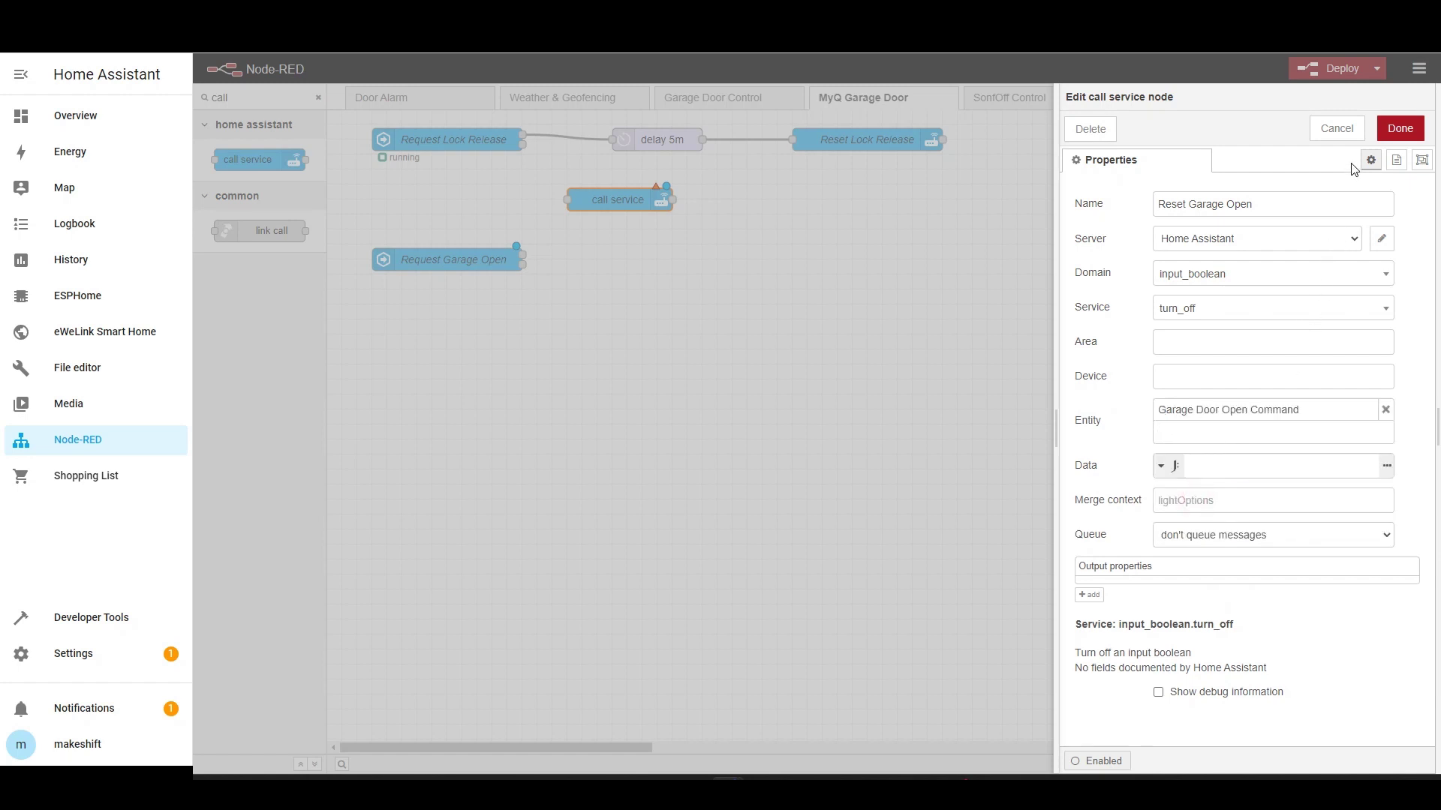
# Step: Accept the node settings and wire the first output of Request Garage Open to Reset Garage Open
pyautogui.click(1400, 129)
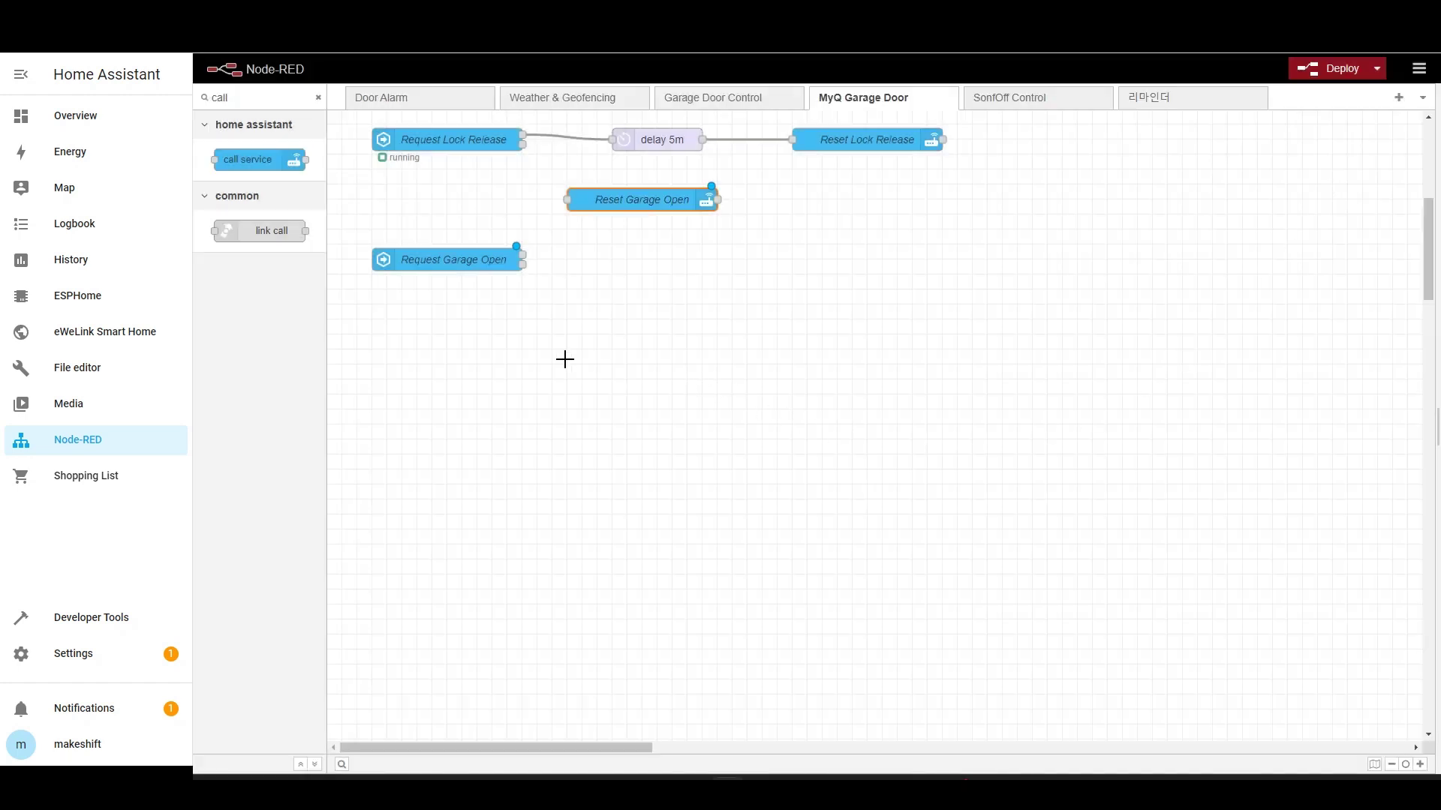
pyautogui.moveTo(510, 259)
pyautogui.mouseDown()
pyautogui.moveTo(525, 255)
pyautogui.moveTo(481, 260)
pyautogui.moveTo(567, 199)
pyautogui.mouseUp()
pyautogui.hotkey('ctrl', 'z')
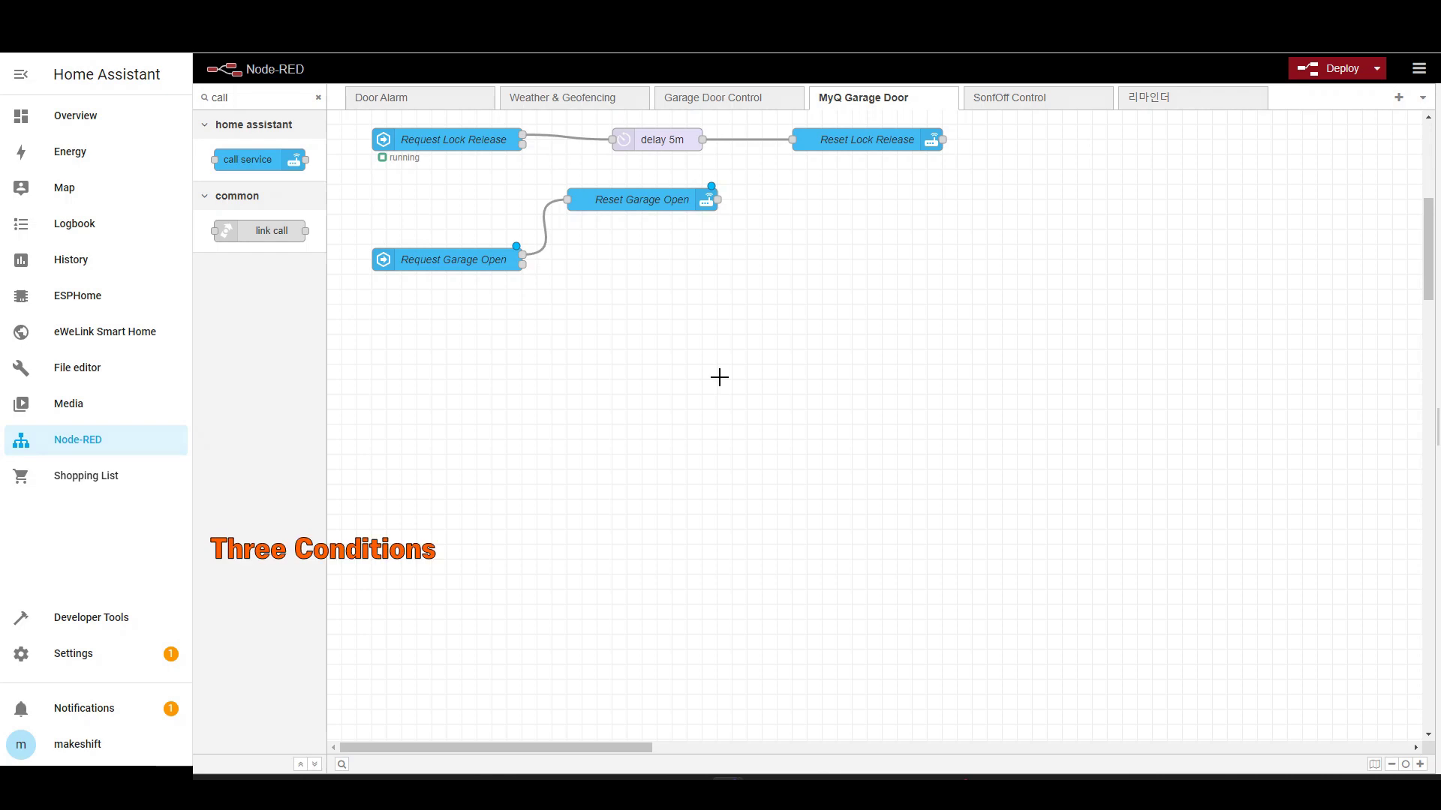
# Step: Place a current state node below Reset Garage Open, wired from Request Garage Open's first output, and name it At Home?
pyautogui.click(318, 98)
pyautogui.write('current')
pyautogui.moveTo(236, 165); pyautogui.dragTo(604, 287)
pyautogui.doubleClick(603, 291)
pyautogui.click(1223, 209)
pyautogui.write('At')
# Step: Set the At Home? node to check that the account owner's person entity is home, and move it closer to Request Garage Open
pyautogui.click(1252, 269)
pyautogui.write('person.makeshift')
pyautogui.click(1310, 309)
pyautogui.write('home')
pyautogui.click(1276, 393)
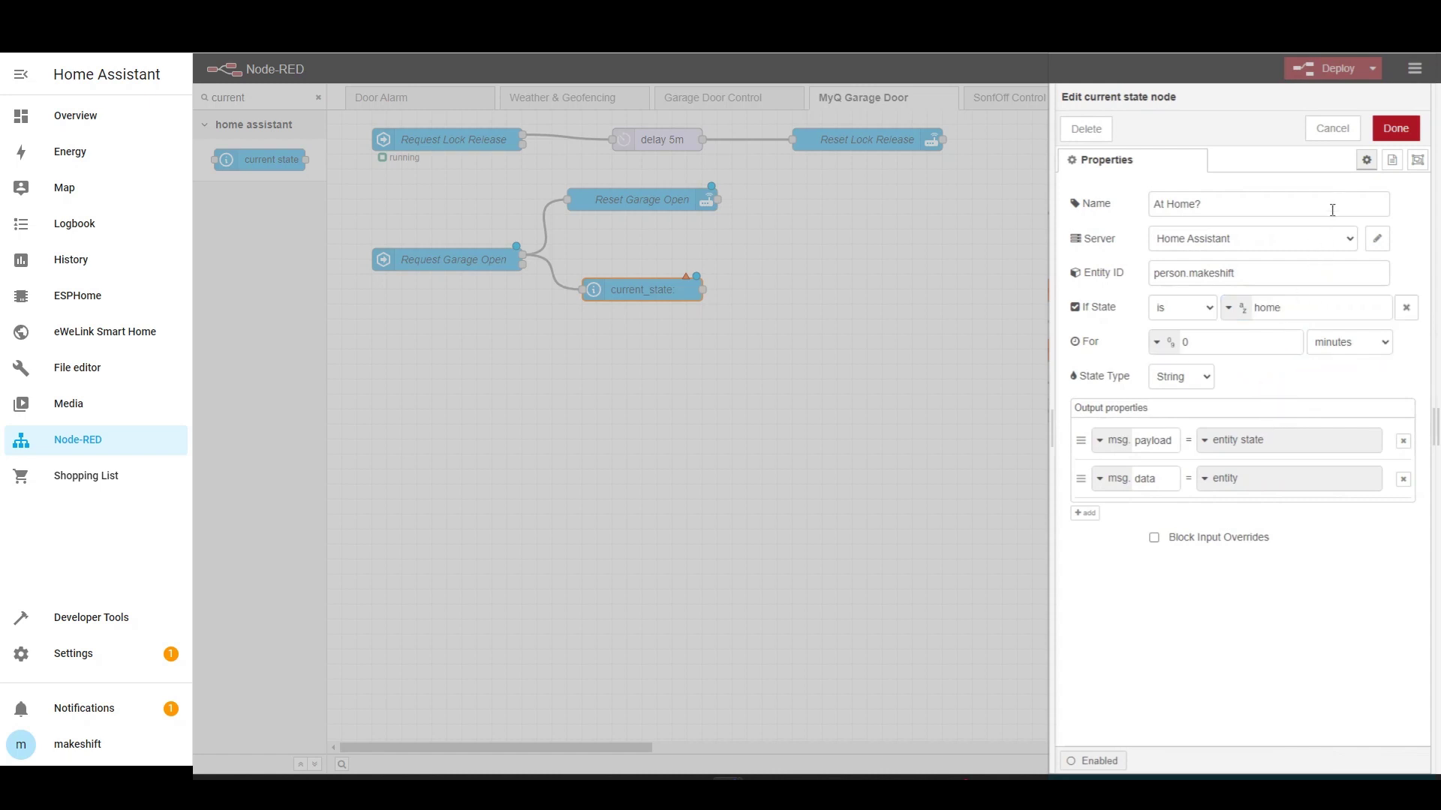
pyautogui.click(1407, 135)
pyautogui.moveTo(641, 293); pyautogui.dragTo(611, 293)
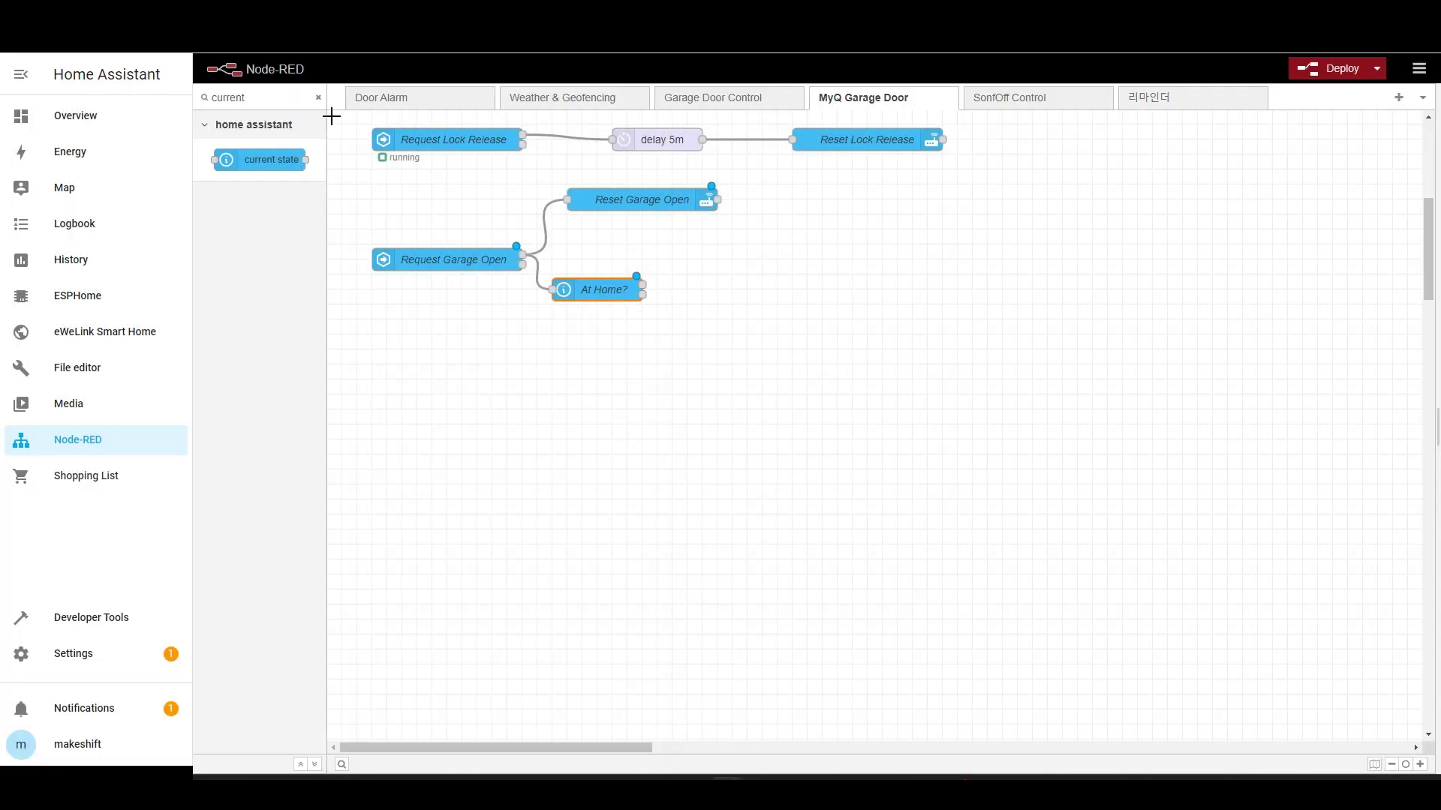
# Step: Place a delay node below At Home?, wire it from At Home?'s second output, and set the delay to 2 seconds
pyautogui.click(318, 98)
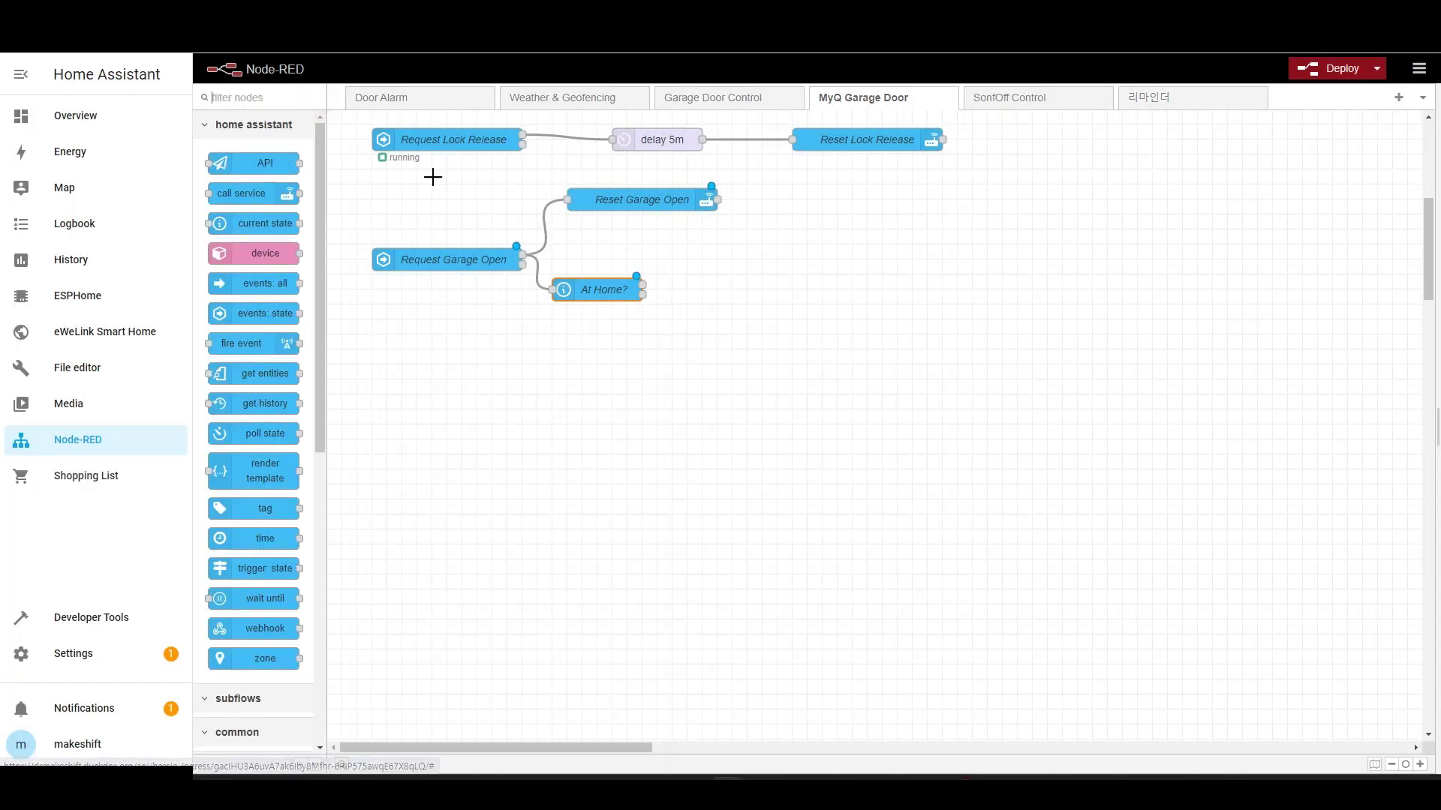
pyautogui.write('delay')
pyautogui.moveTo(260, 161); pyautogui.dragTo(743, 319)
pyautogui.moveTo(643, 295); pyautogui.dragTo(642, 410)
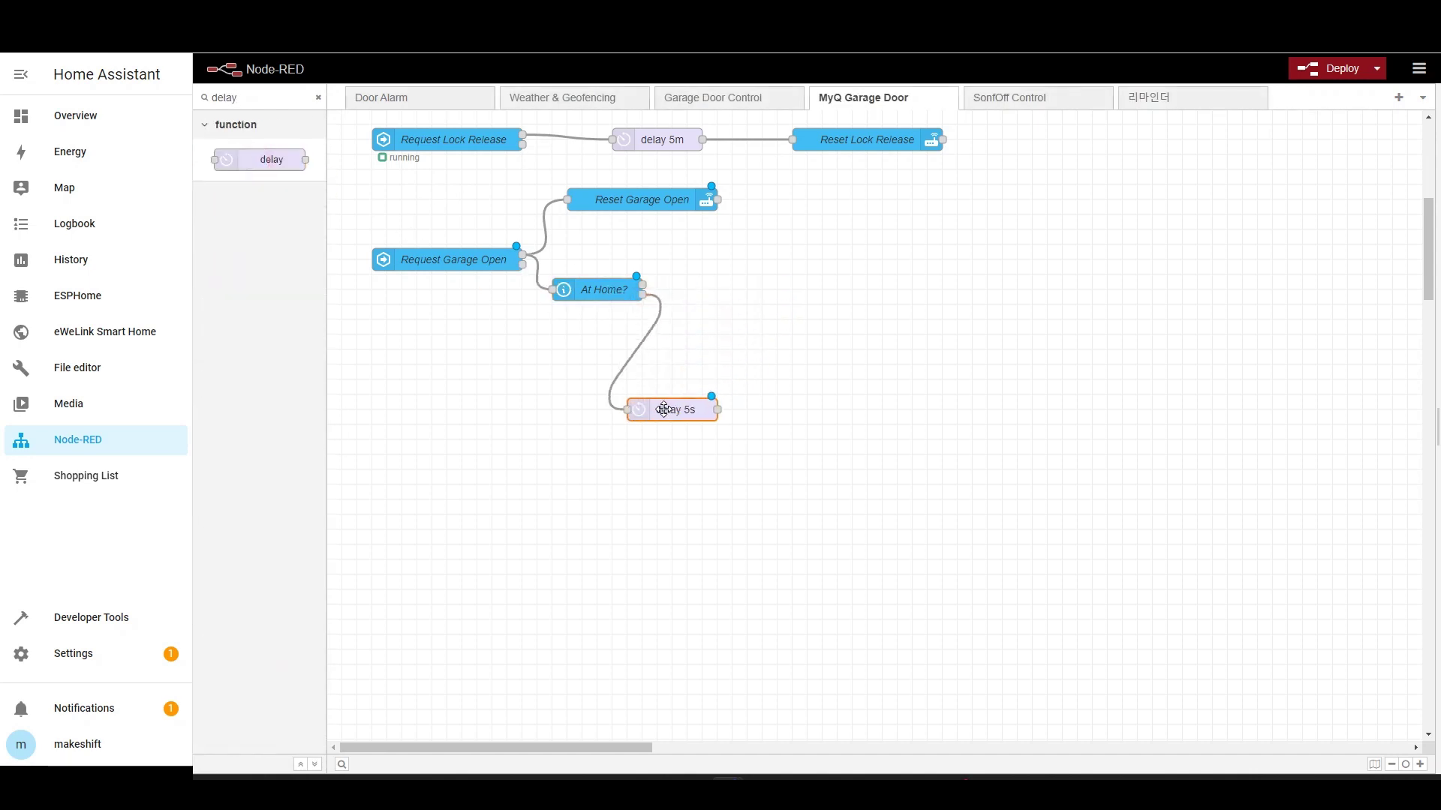
pyautogui.doubleClick(642, 410)
pyautogui.doubleClick(1180, 273)
pyautogui.write('2')
pyautogui.click(1388, 133)
# Step: Add a change node wired after the 2 s delay, named Not Occupied, setting msg.payload to "Garage Door Access Denied"
pyautogui.write('change')
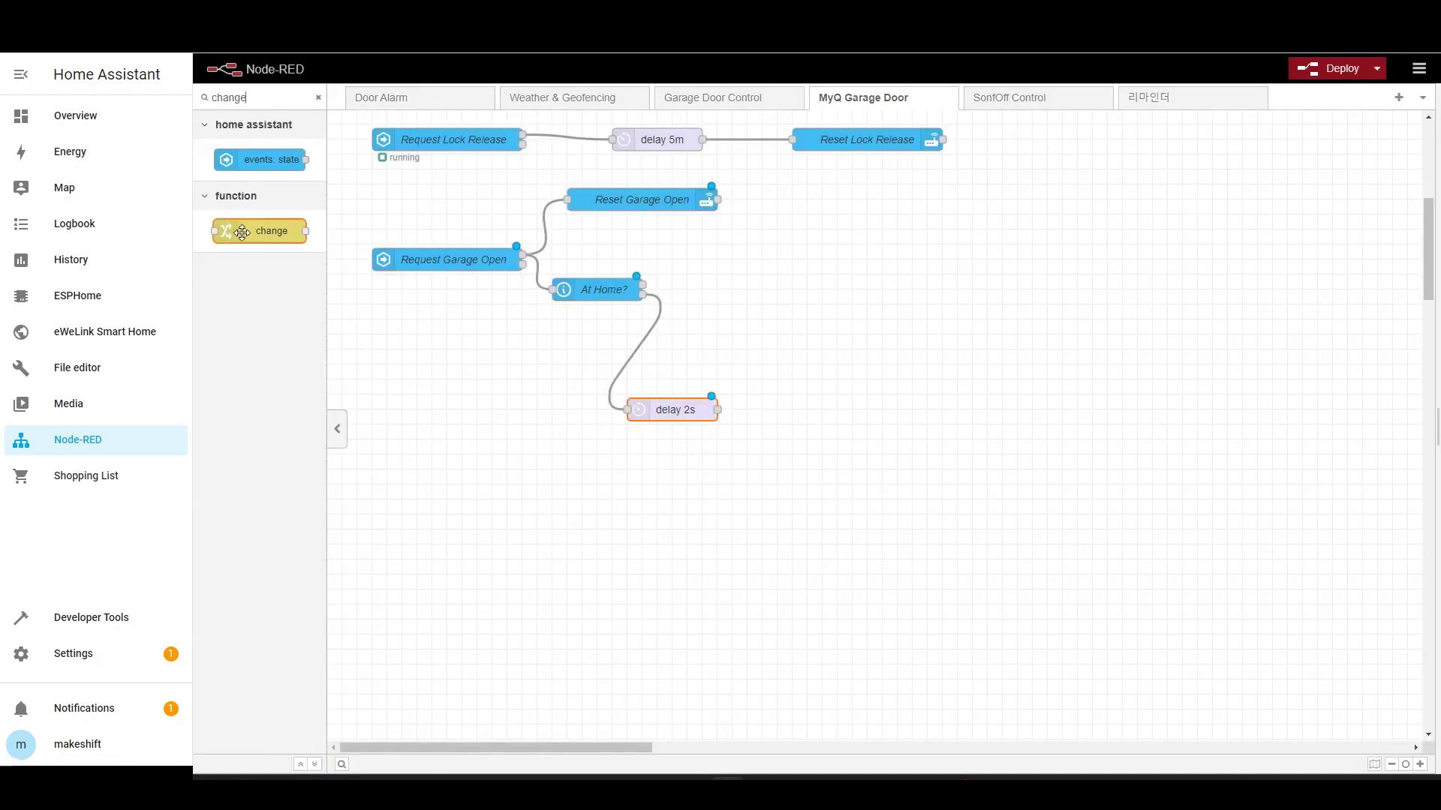
pyautogui.moveTo(260, 230); pyautogui.dragTo(775, 409)
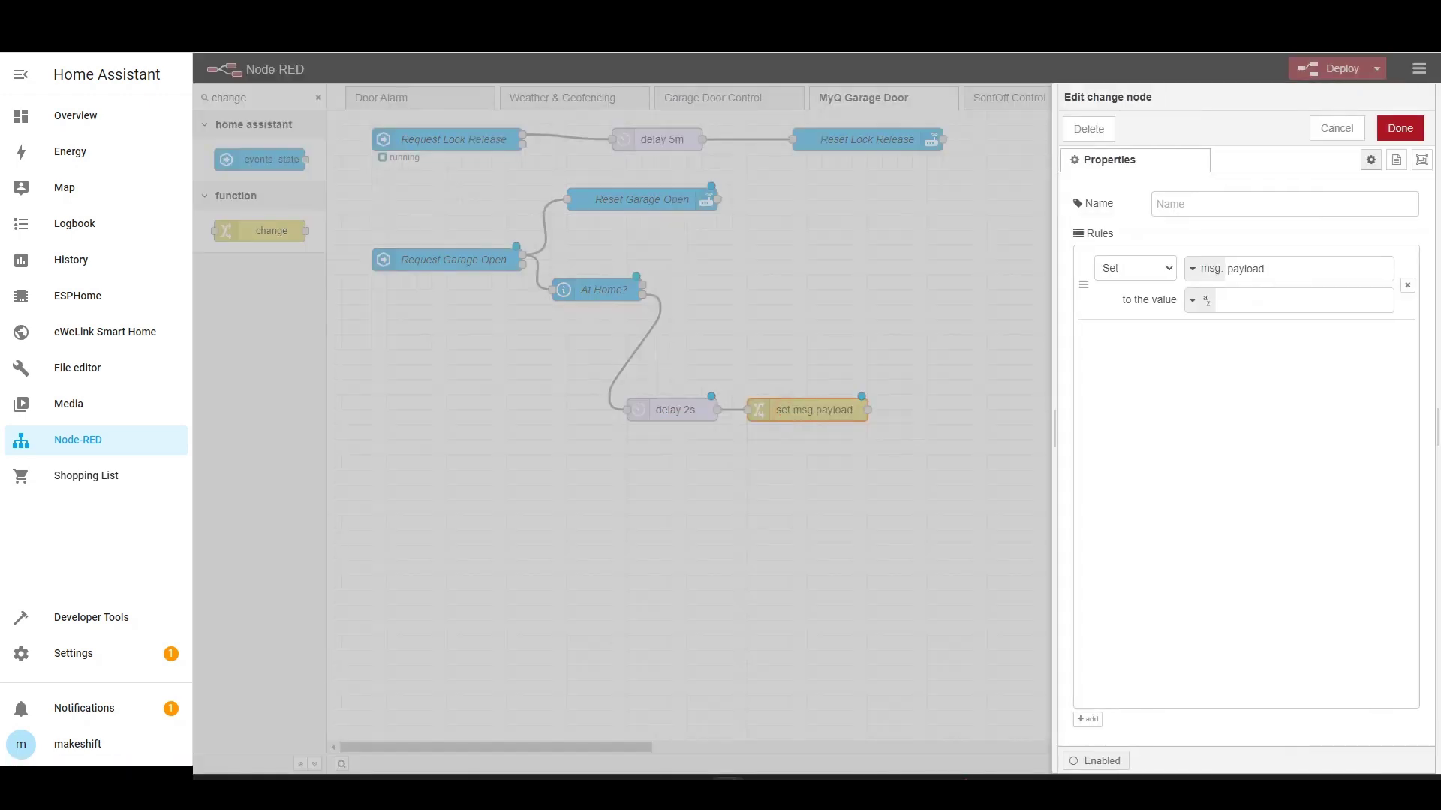
pyautogui.click(1170, 207)
pyautogui.write('Not Occupied')
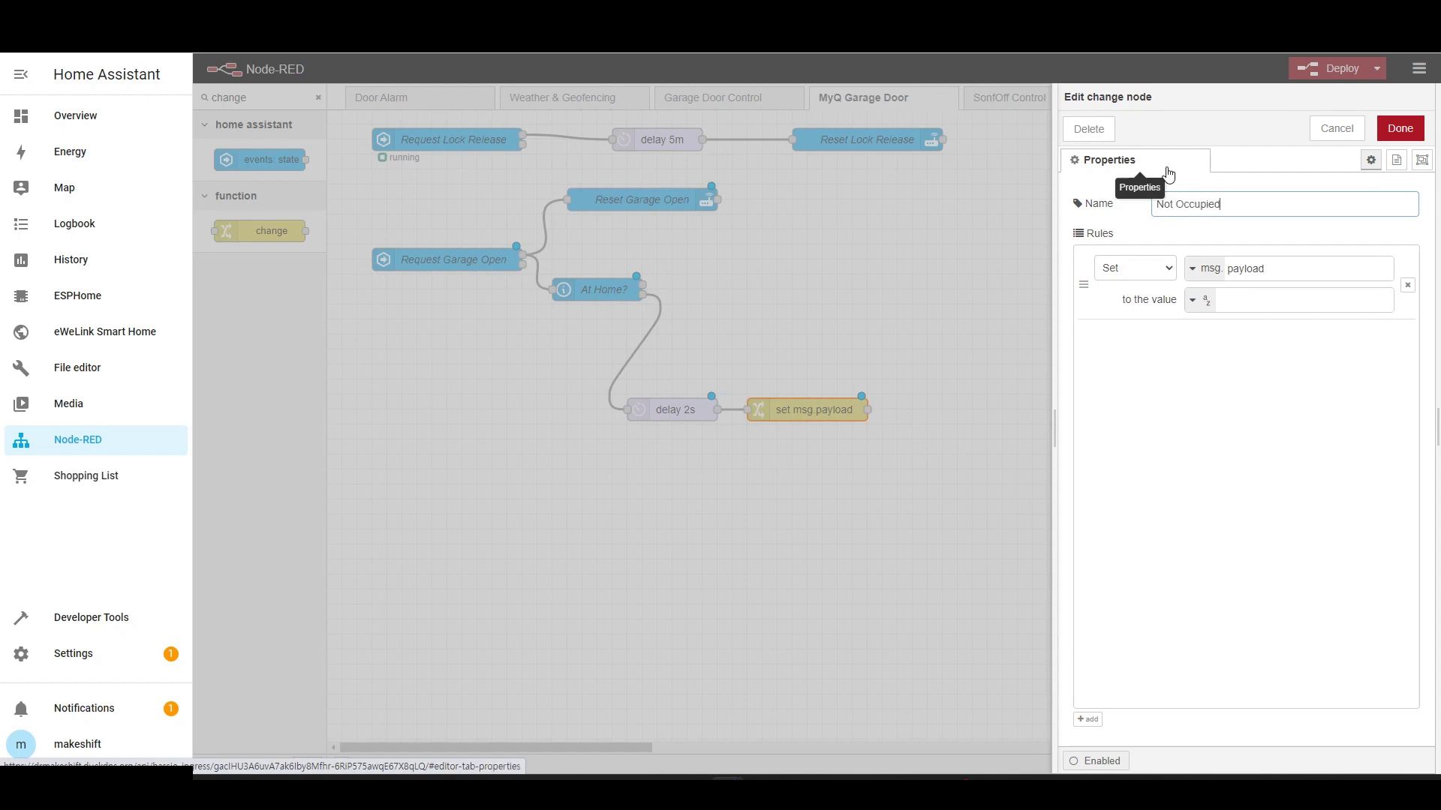
pyautogui.click(1264, 298)
pyautogui.write('Garage')
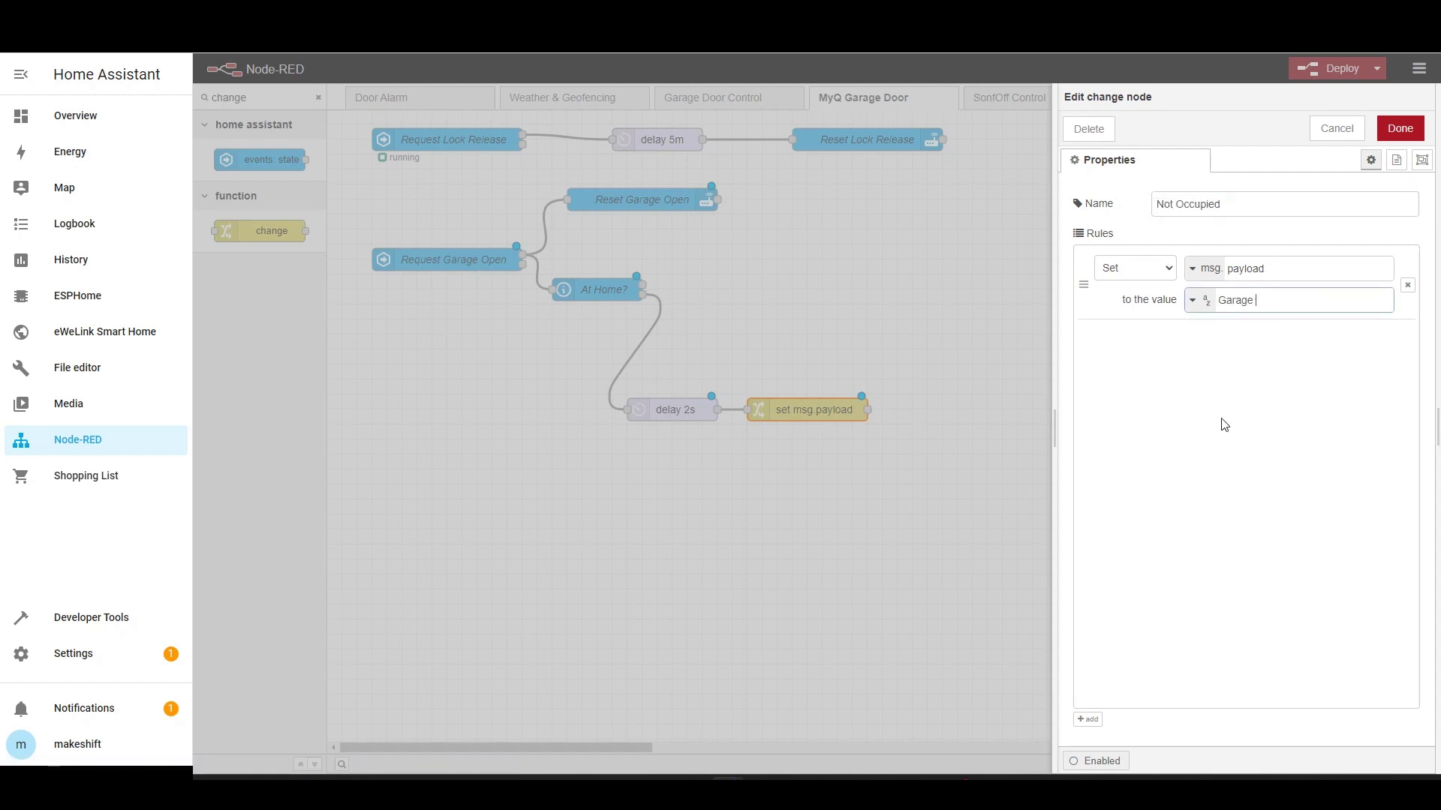
pyautogui.write(' Door Access Denied')
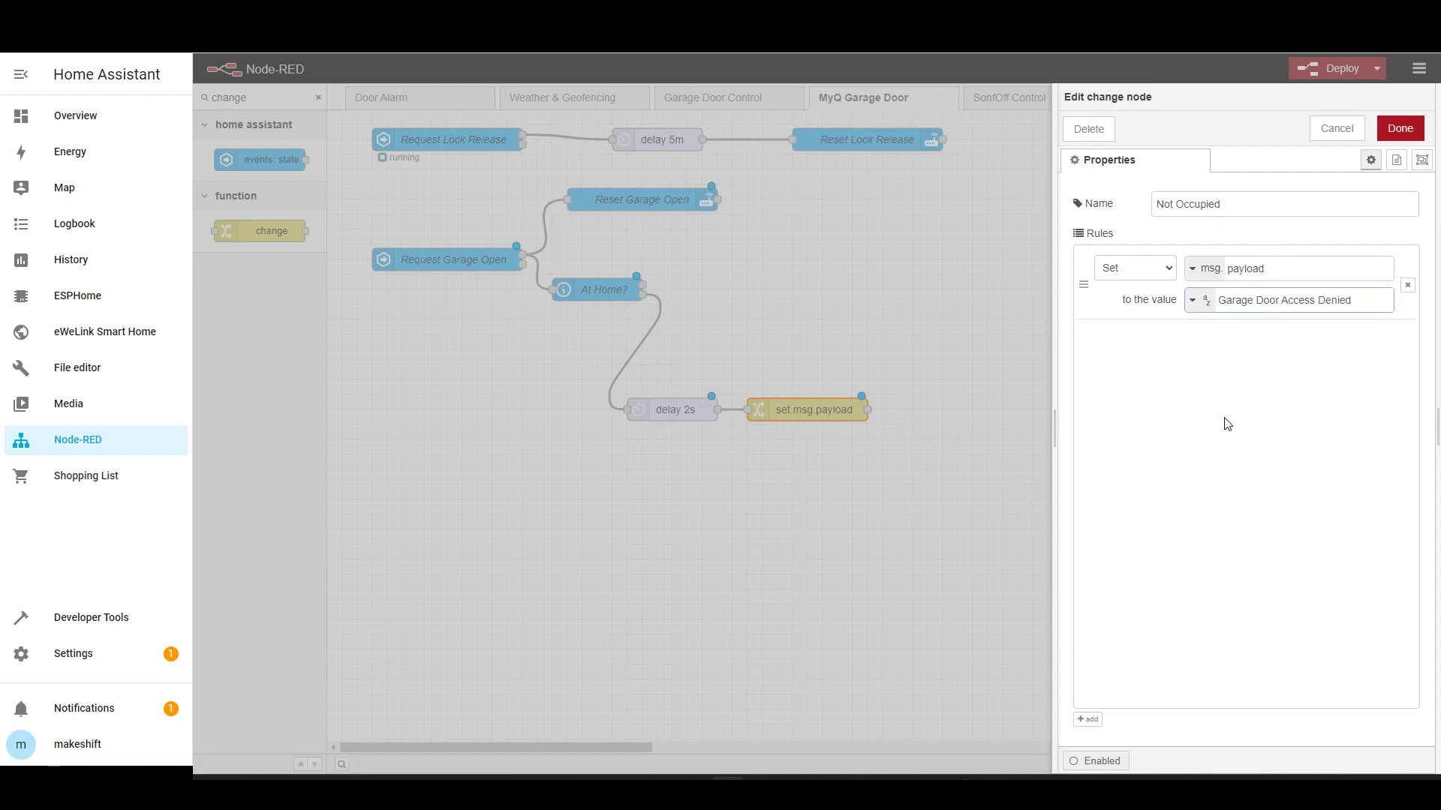
pyautogui.click(1400, 128)
# Step: Copy the existing Google TTS node, paste it beside Not Occupied, and wire Not Occupied's output to it
pyautogui.scroll(5, 1245, 297)
pyautogui.click(1222, 315)
pyautogui.hotkey('ctrl', 'c')
pyautogui.scroll(-5, 1193, 375)
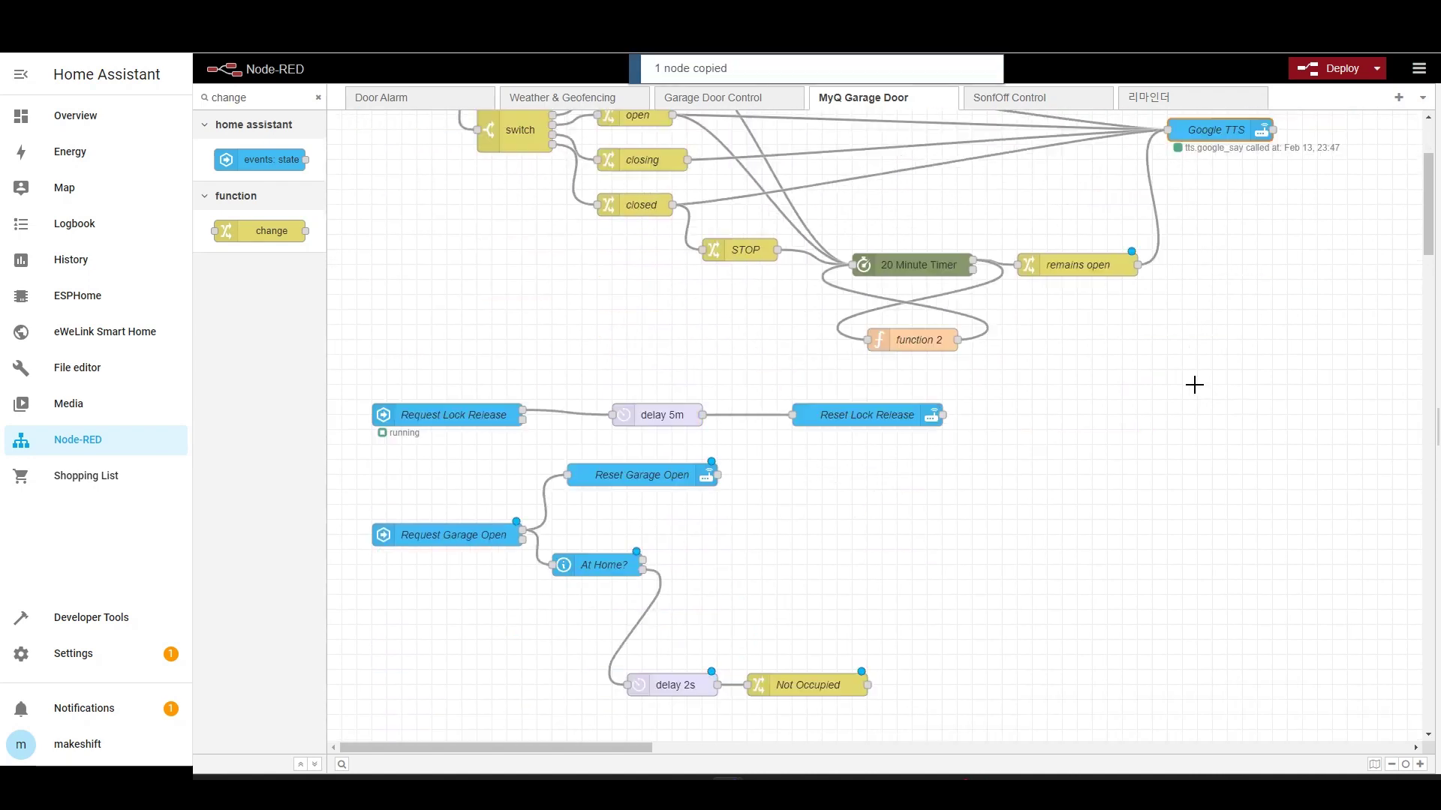
pyautogui.hotkey('ctrl', 'v')
pyautogui.click(998, 426)
pyautogui.moveTo(869, 425); pyautogui.dragTo(945, 425)
pyautogui.click(839, 267)
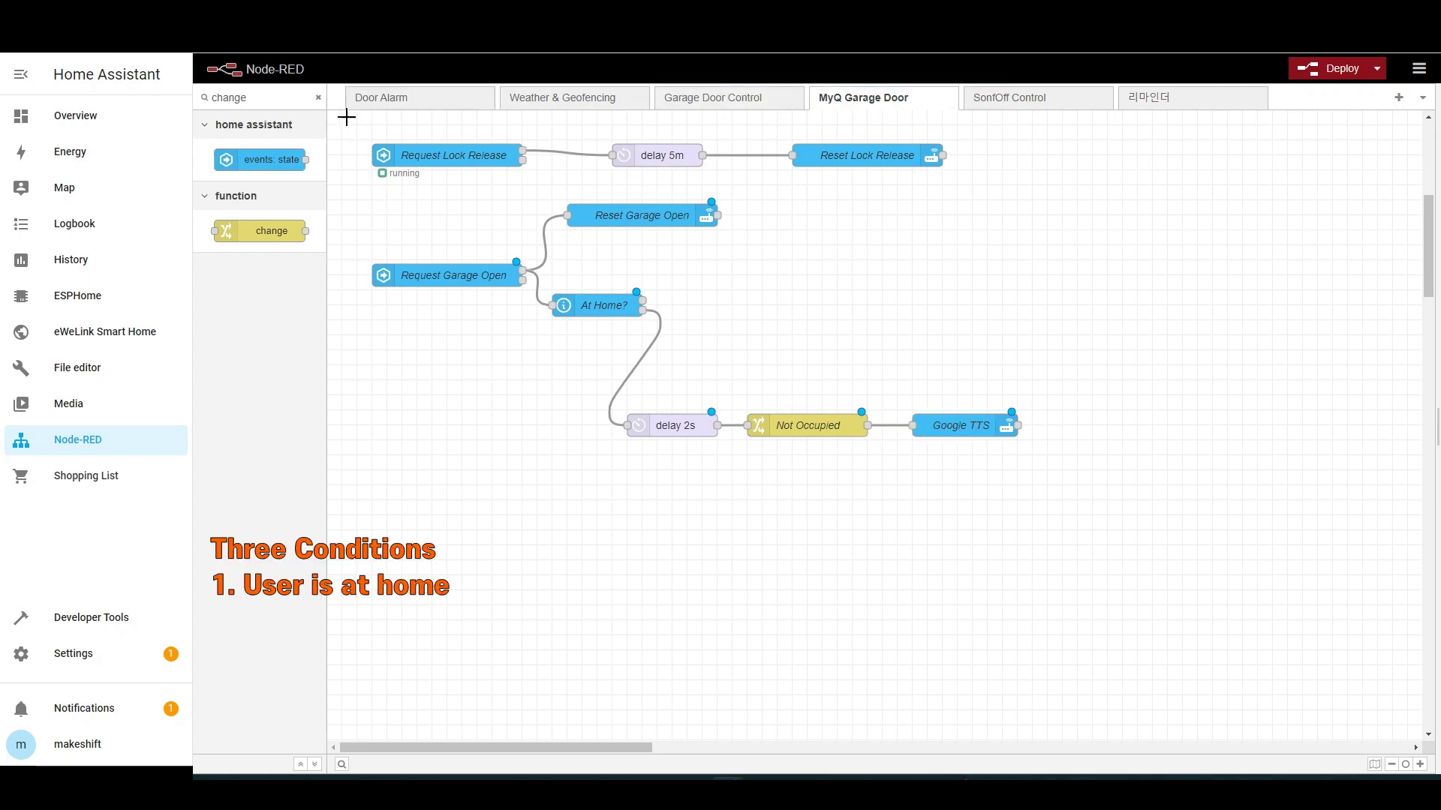
# Step: Place a current state node to the upper right of At Home? and wire it from At Home?'s first output
pyautogui.click(318, 98)
pyautogui.write('current')
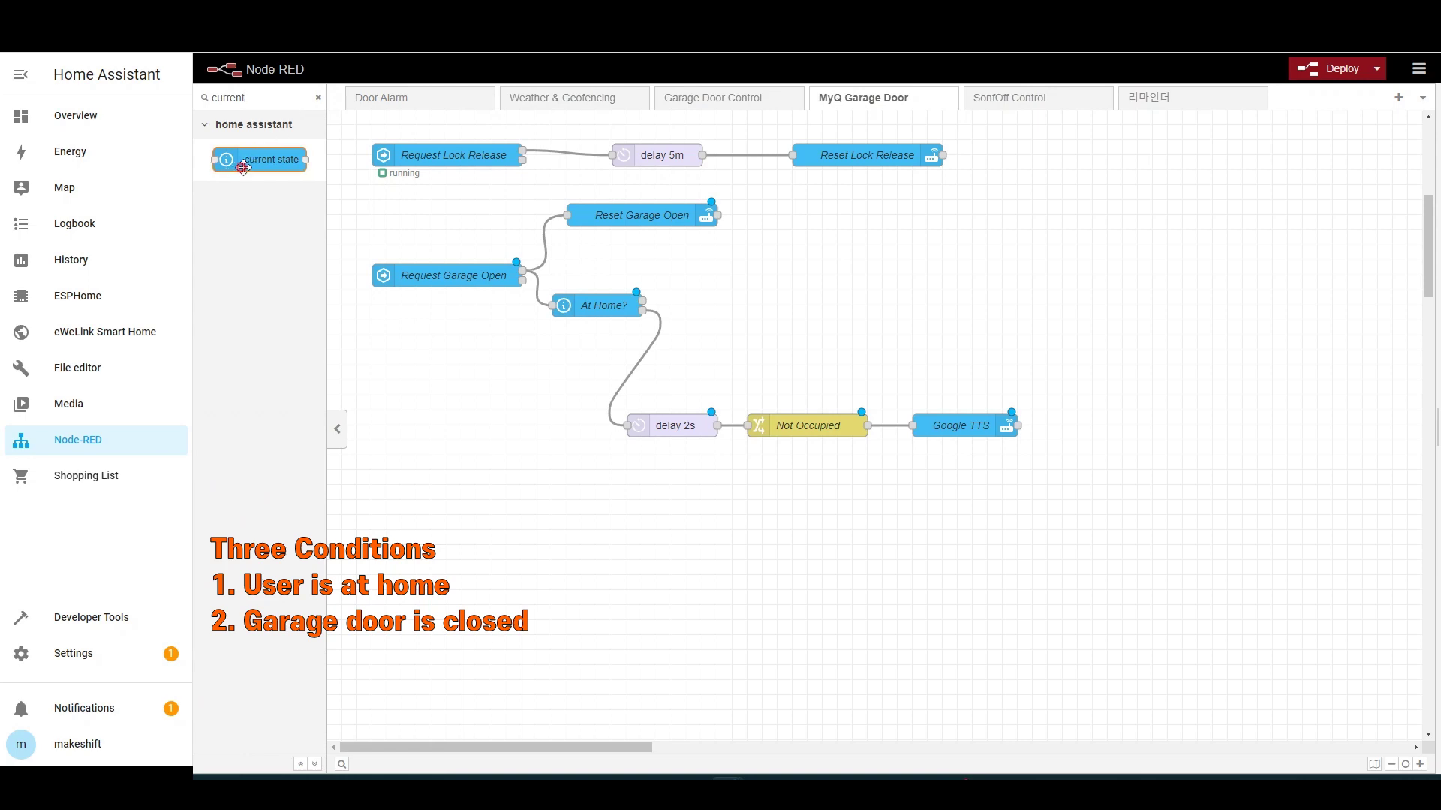
pyautogui.moveTo(243, 166); pyautogui.dragTo(729, 282)
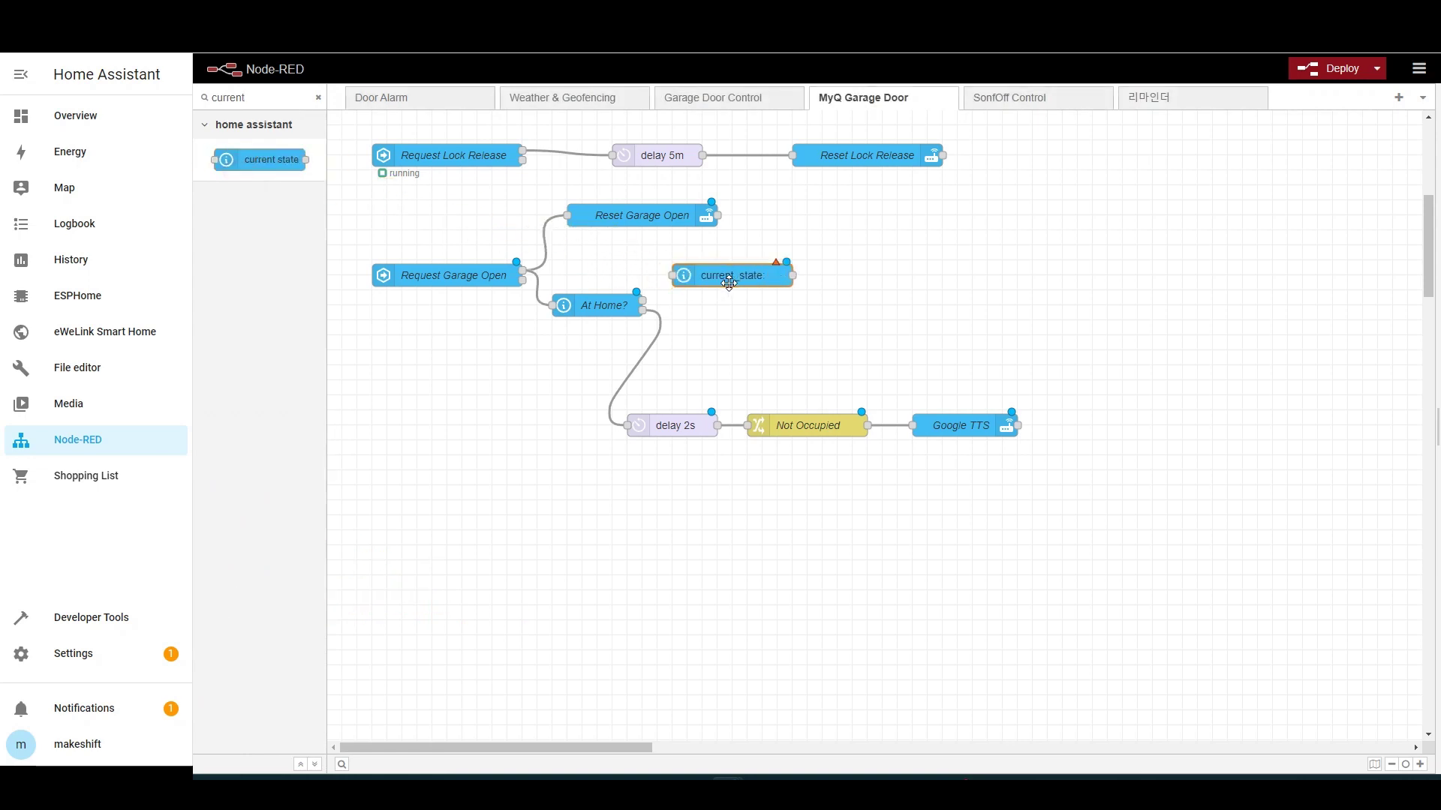
pyautogui.moveTo(643, 300); pyautogui.dragTo(673, 275)
# Step: Name the new current state node Check Door Closed and set it to test that entity cover.myq_gd is closed
pyautogui.doubleClick(762, 279)
pyautogui.click(1193, 205)
pyautogui.write('Ched')
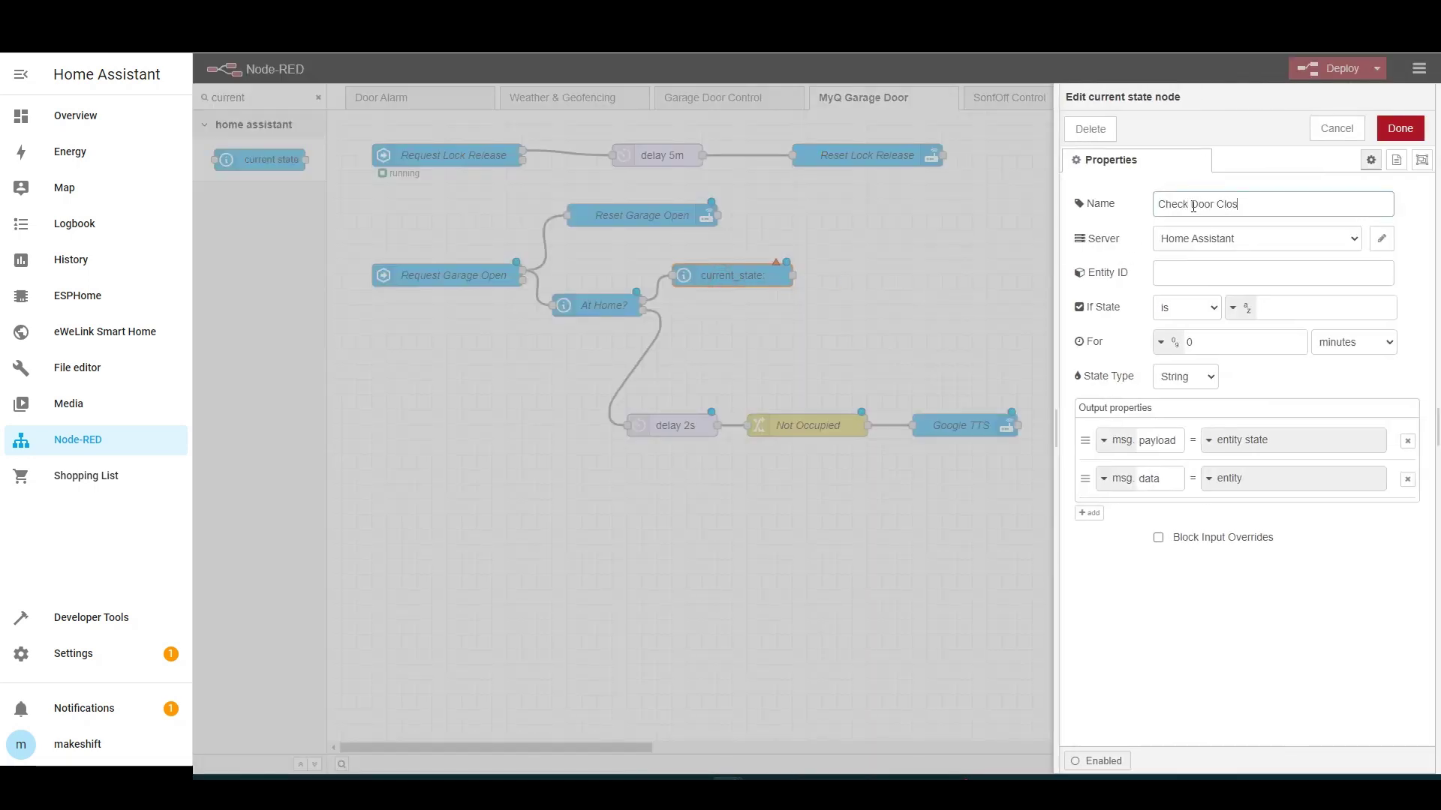
pyautogui.click(1208, 272)
pyautogui.write('myq gd')
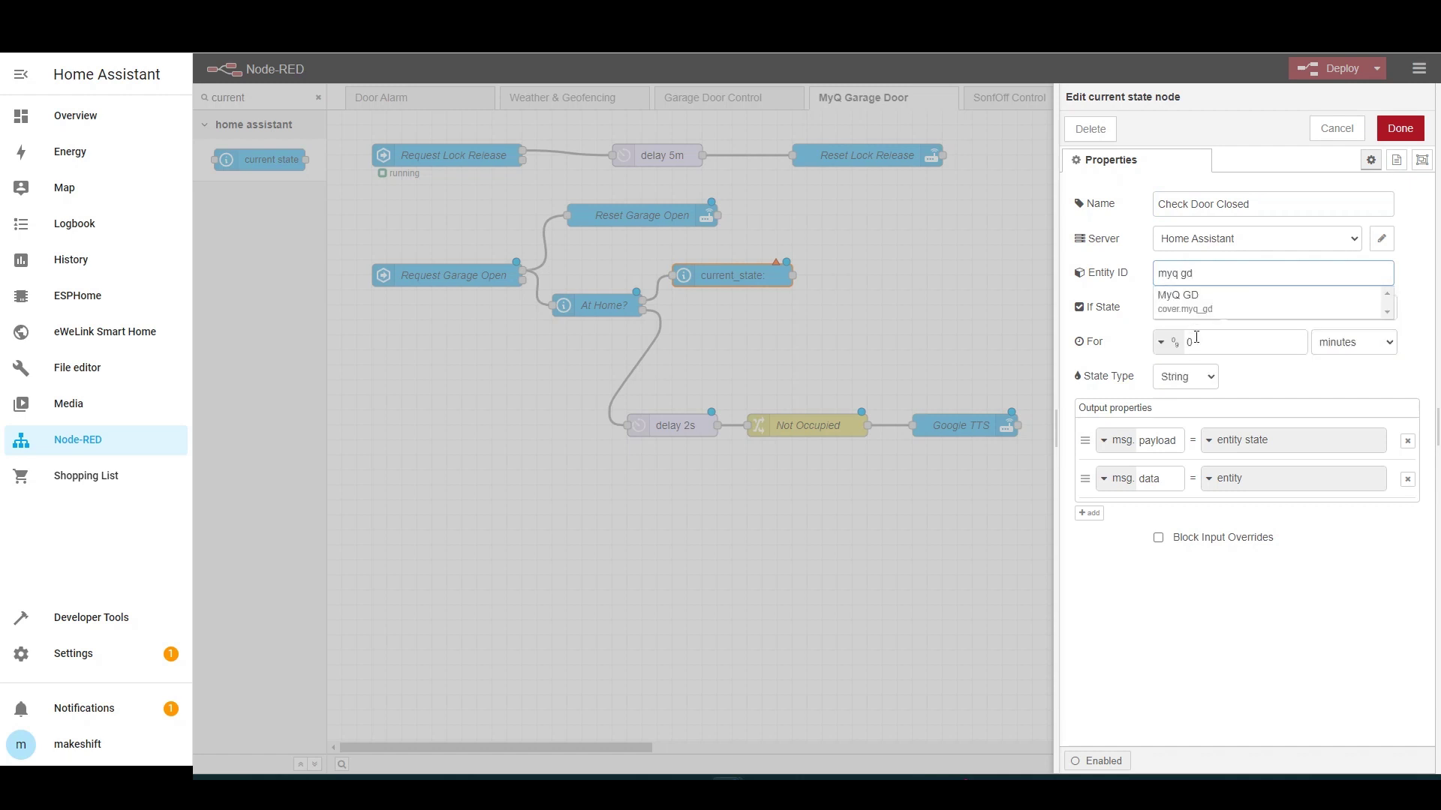
pyautogui.click(1197, 314)
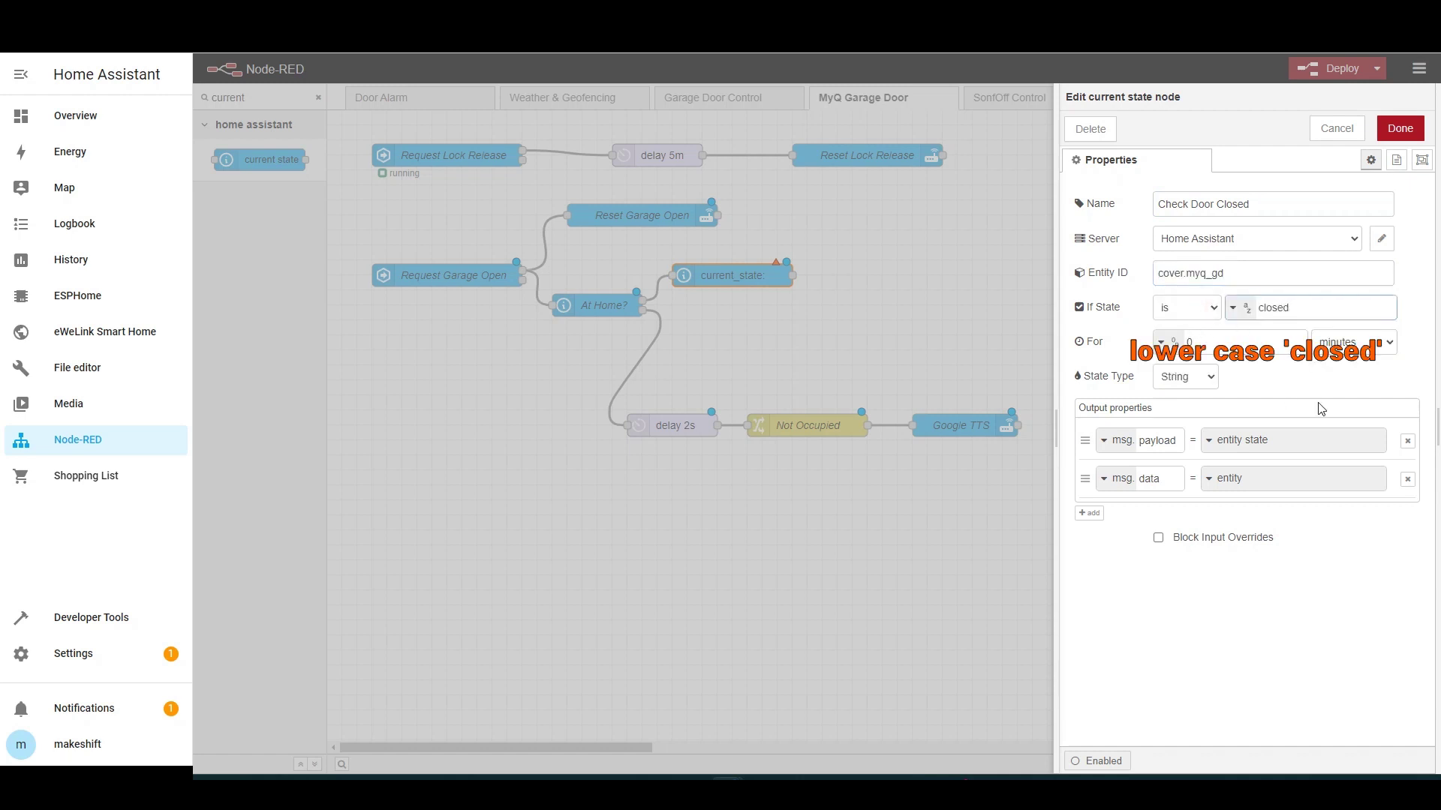
pyautogui.click(1400, 129)
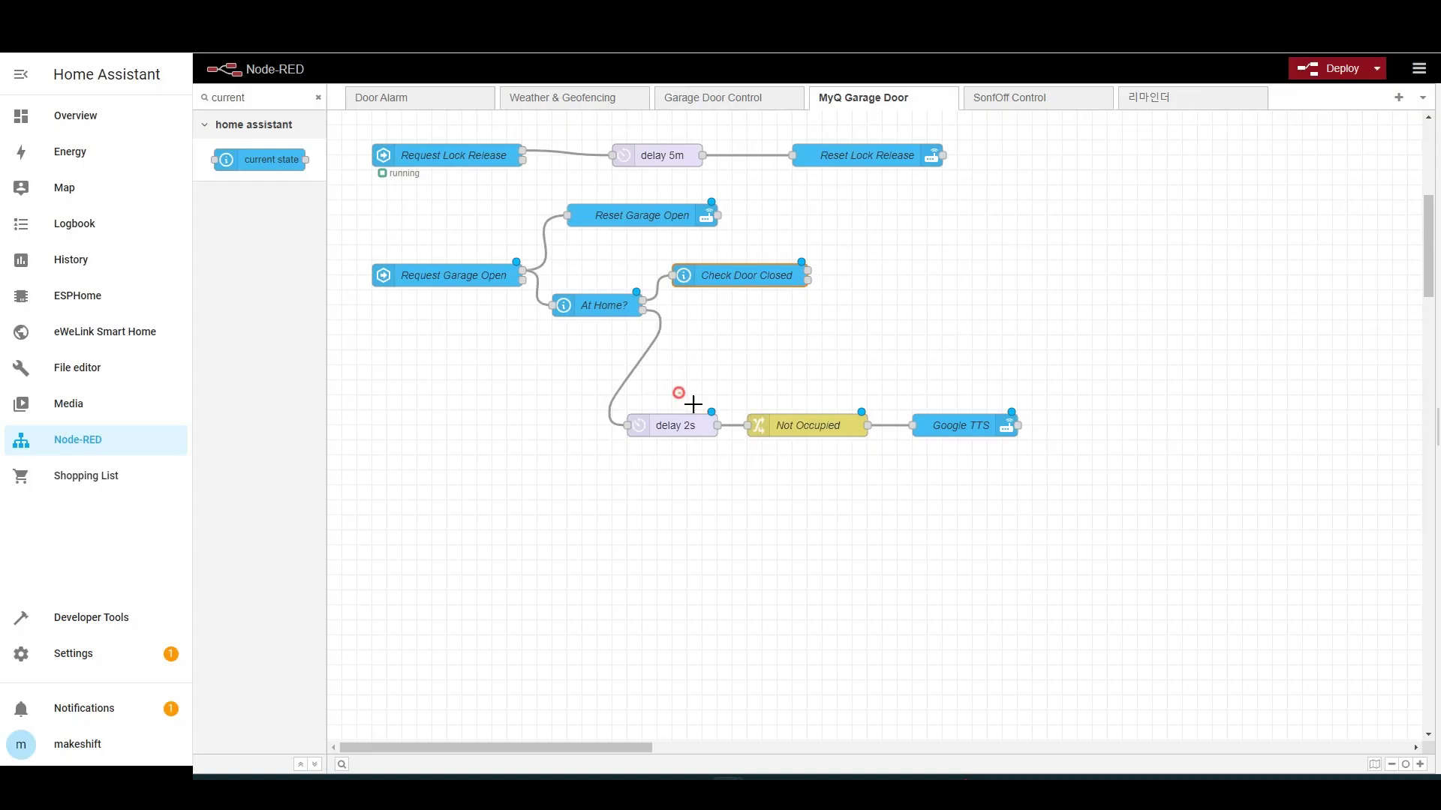
# Step: Duplicate the 2 s delay and Not Occupied pair above the originals and wire it from Check Door Closed's second output
pyautogui.moveTo(679, 395); pyautogui.dragTo(805, 449)
pyautogui.hotkey('ctrl', 'v')
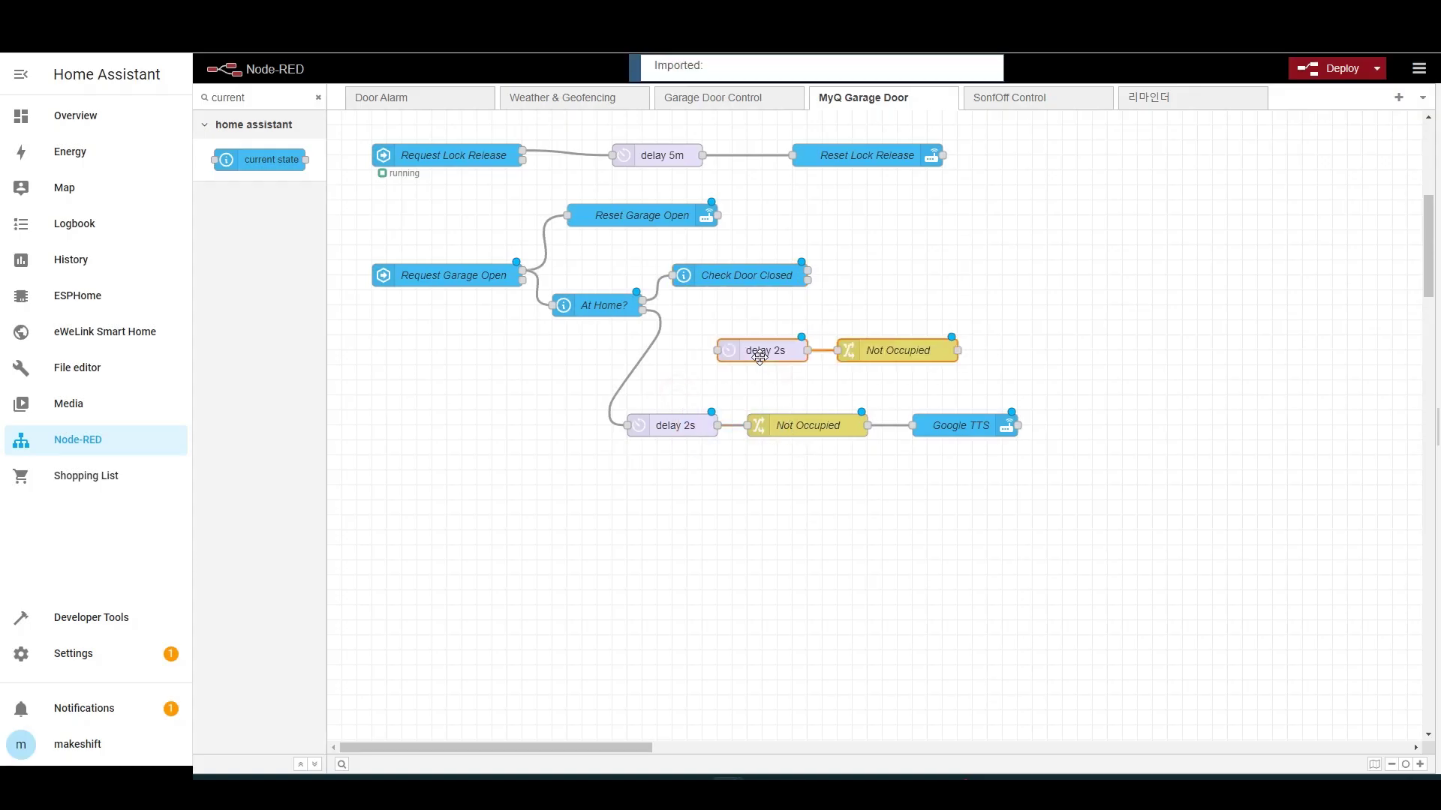
pyautogui.click(728, 356)
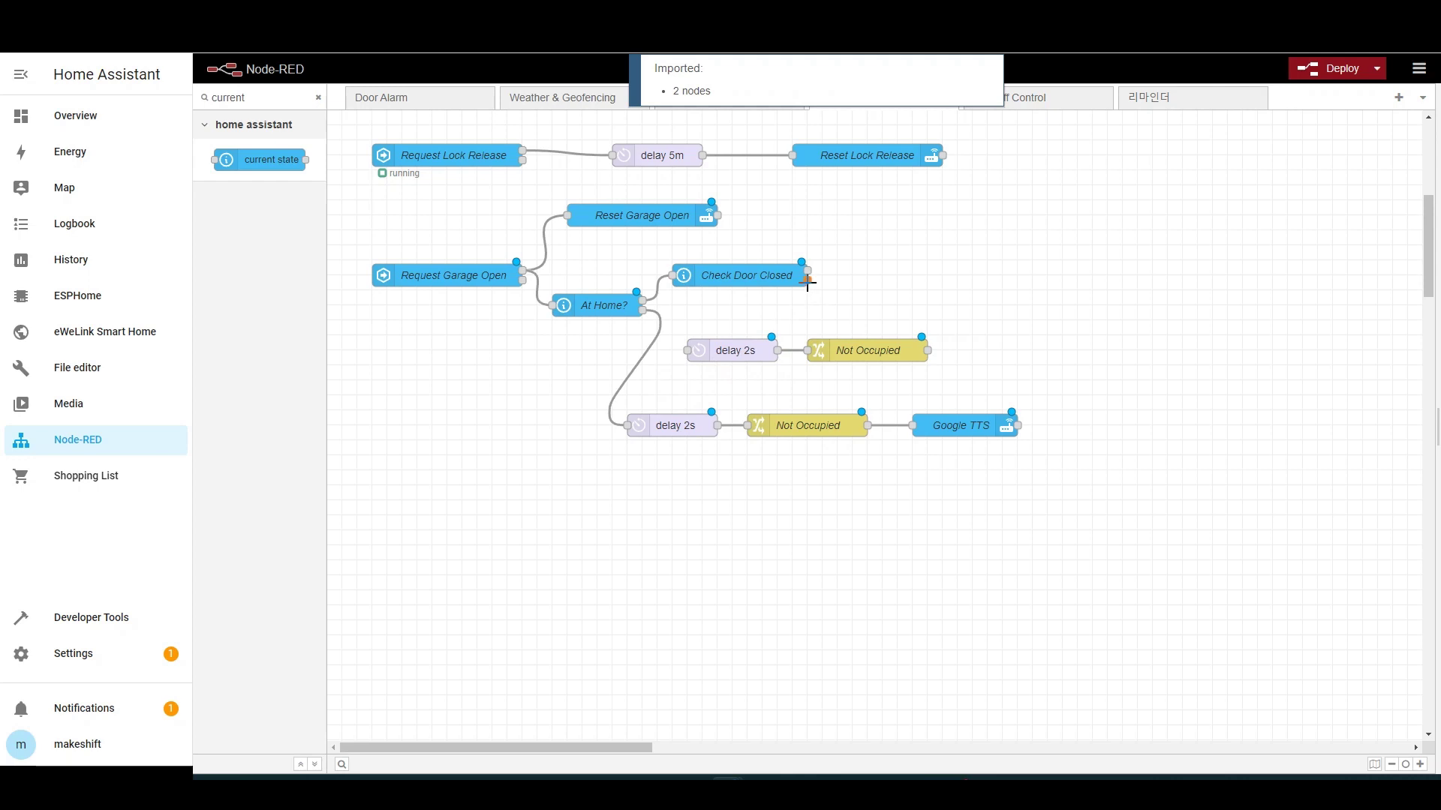
pyautogui.moveTo(808, 281)
pyautogui.mouseDown()
pyautogui.moveTo(693, 355)
pyautogui.moveTo(766, 369)
pyautogui.mouseUp()
# Step: Rename the copied change node Already Open, set its payload to "Garage Door is Already Open", and wire it to the lower Google TTS node
pyautogui.doubleClick(879, 381)
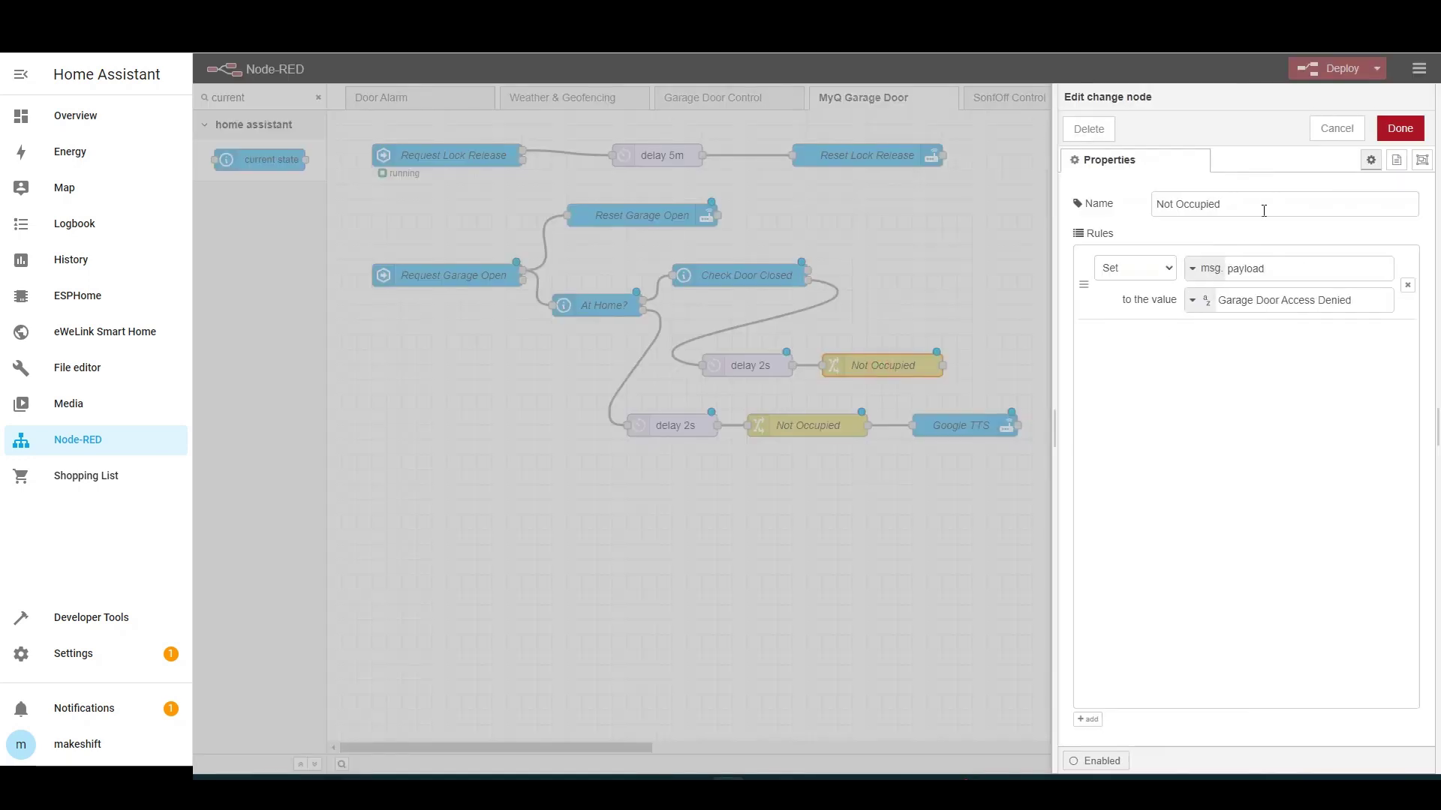
pyautogui.hotkey('ctrl', 'BackSpace')
pyautogui.hotkey('ctrl', 'BackSpace')
pyautogui.write('Already Open')
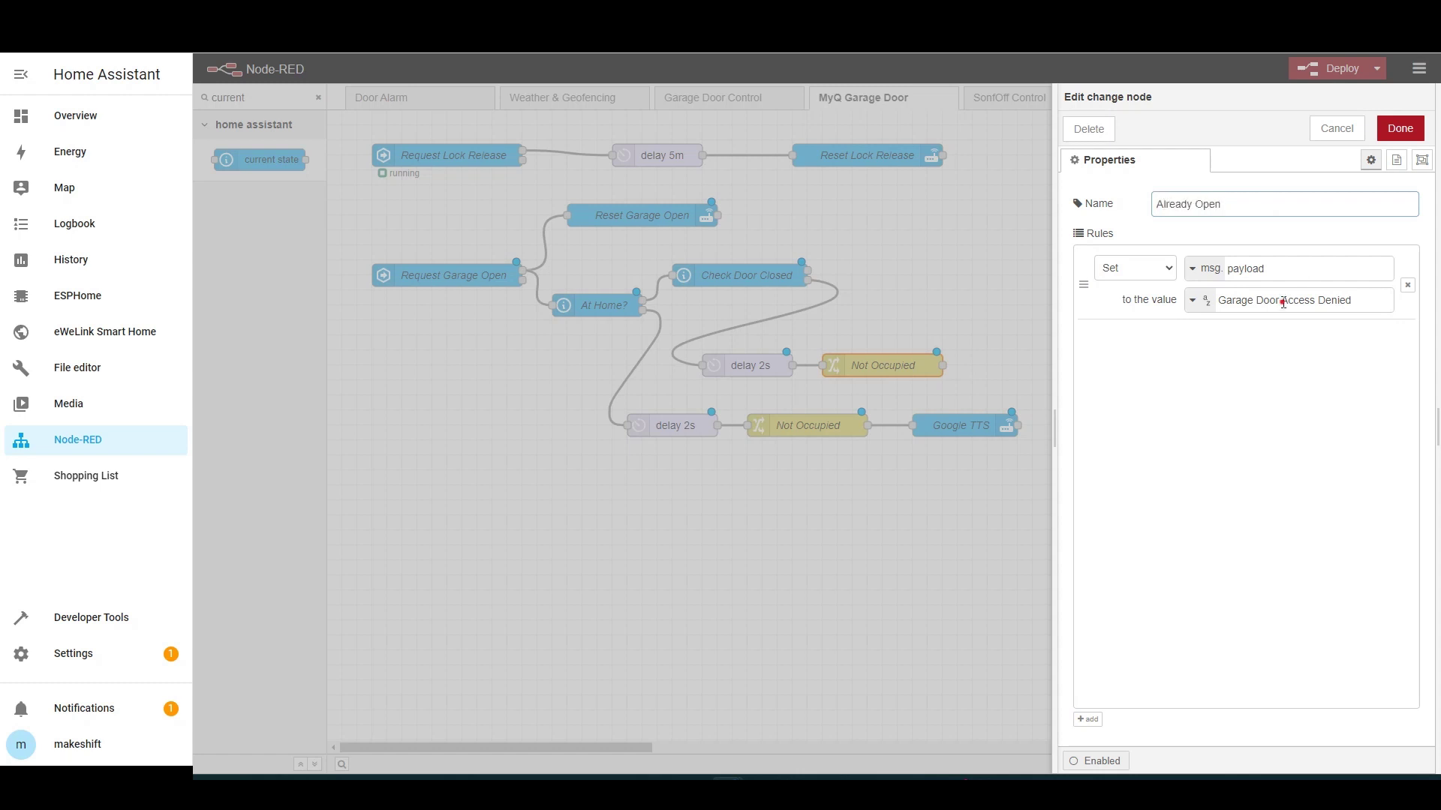
pyautogui.moveTo(1283, 303); pyautogui.dragTo(1385, 309)
pyautogui.write('is')
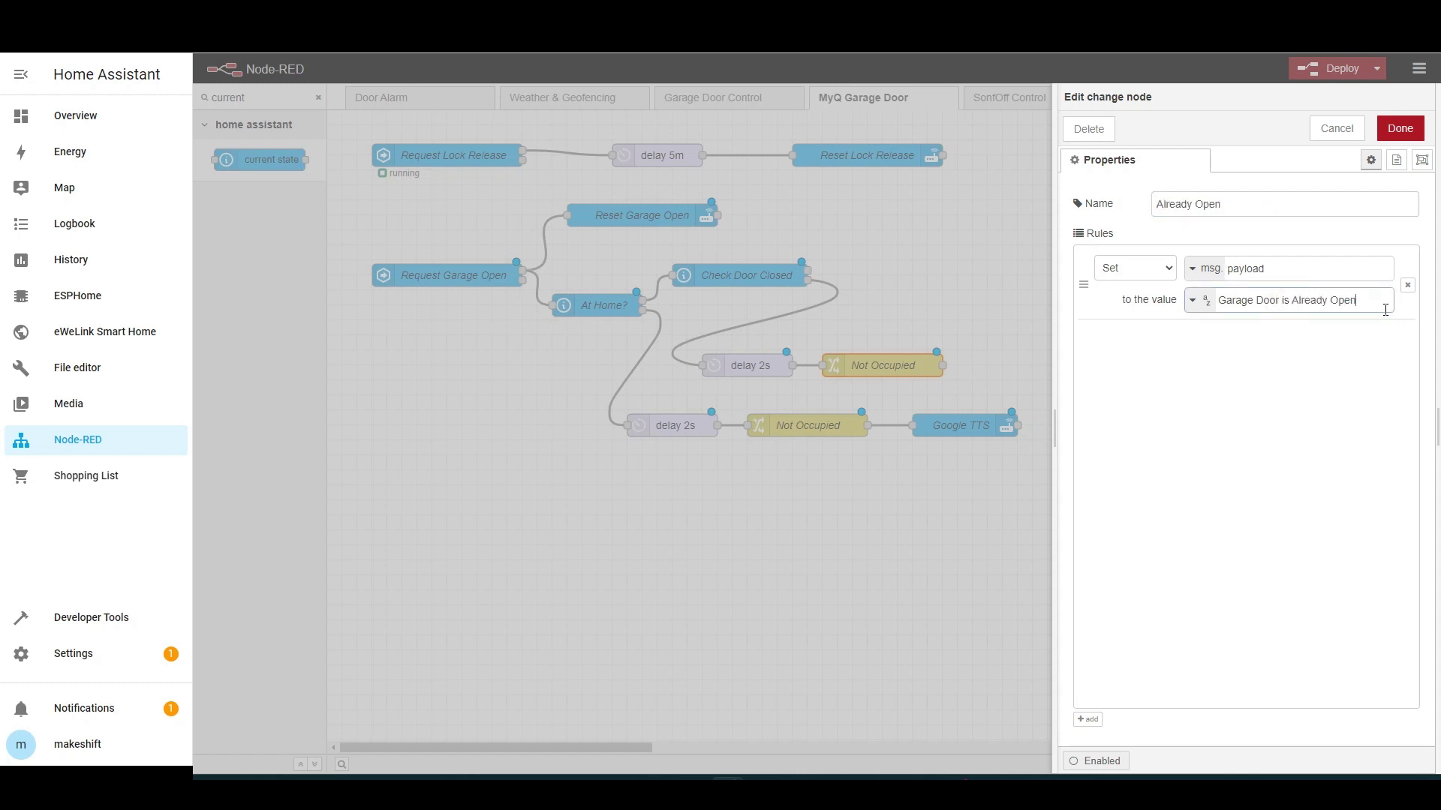
pyautogui.click(1400, 129)
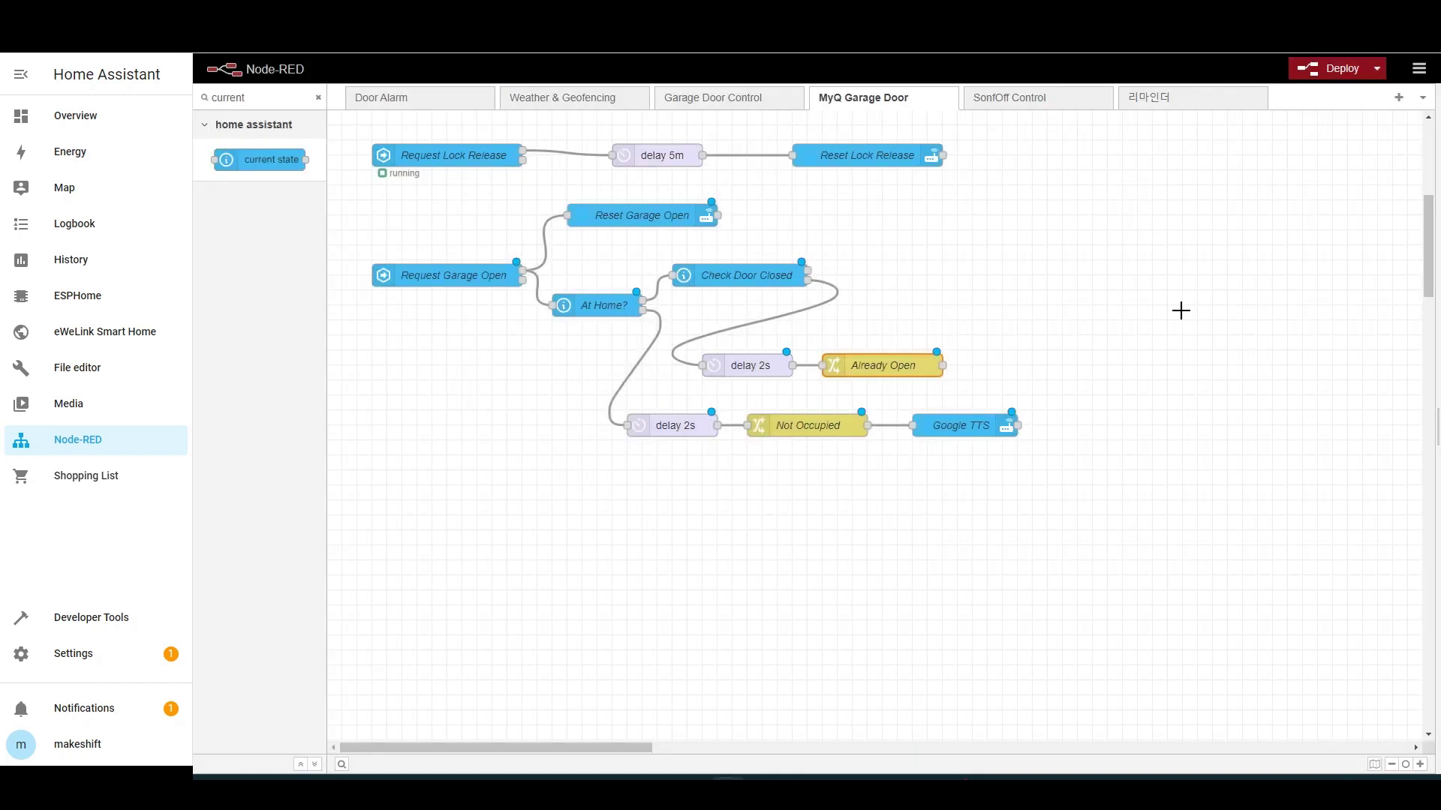
pyautogui.moveTo(943, 365); pyautogui.dragTo(914, 425)
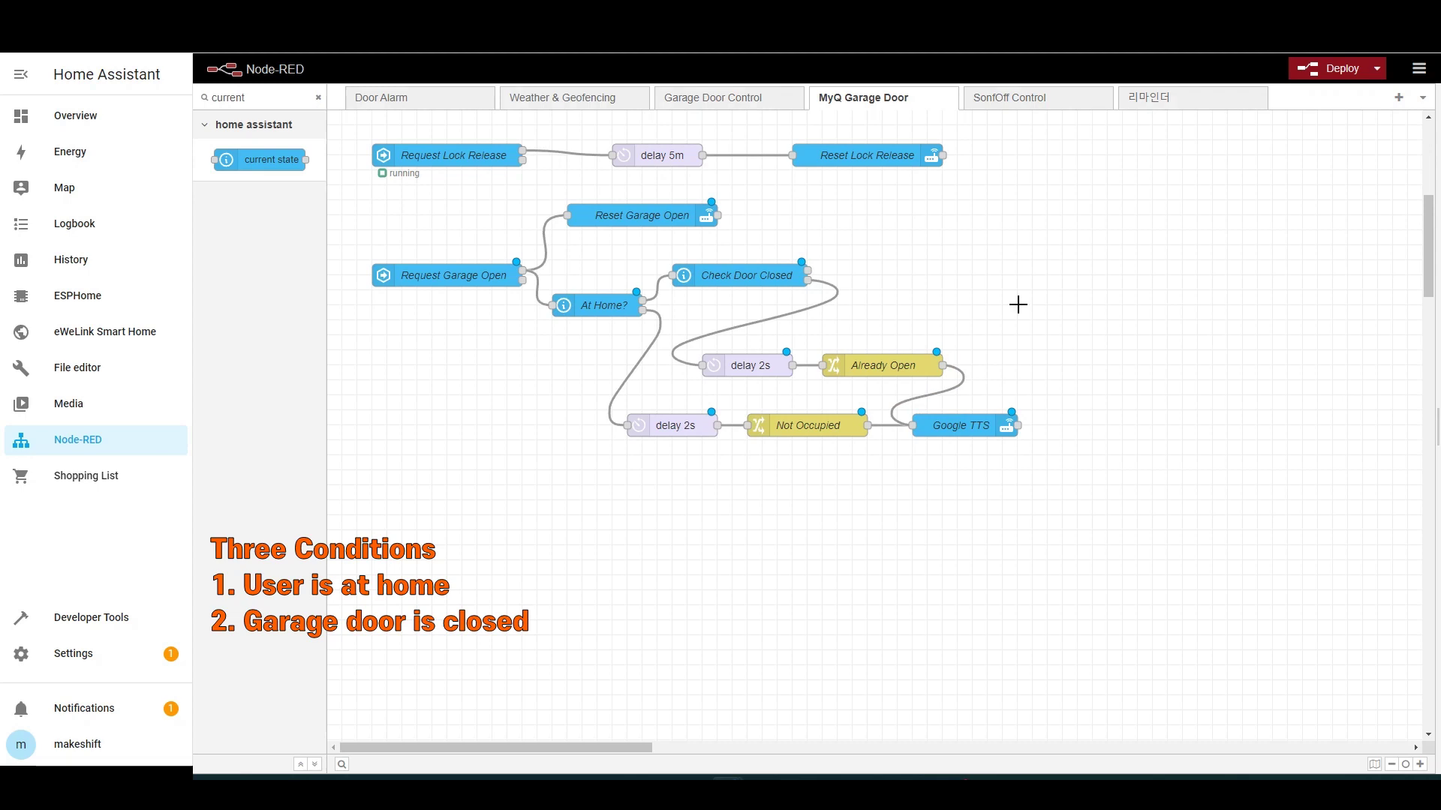
# Step: Place another current state node, wire it from Check Door Closed's first output, and name it Check Lock Release
pyautogui.moveTo(268, 159); pyautogui.dragTo(901, 241)
pyautogui.moveTo(808, 275); pyautogui.dragTo(823, 231)
pyautogui.doubleClick(870, 230)
pyautogui.click(1174, 204)
pyautogui.write('Check Lock Release')
# Step: Set Check Lock Release to test that input_boolean.lock_release is boolean true, with state type Boolean, and accept the settings
pyautogui.click(1248, 271)
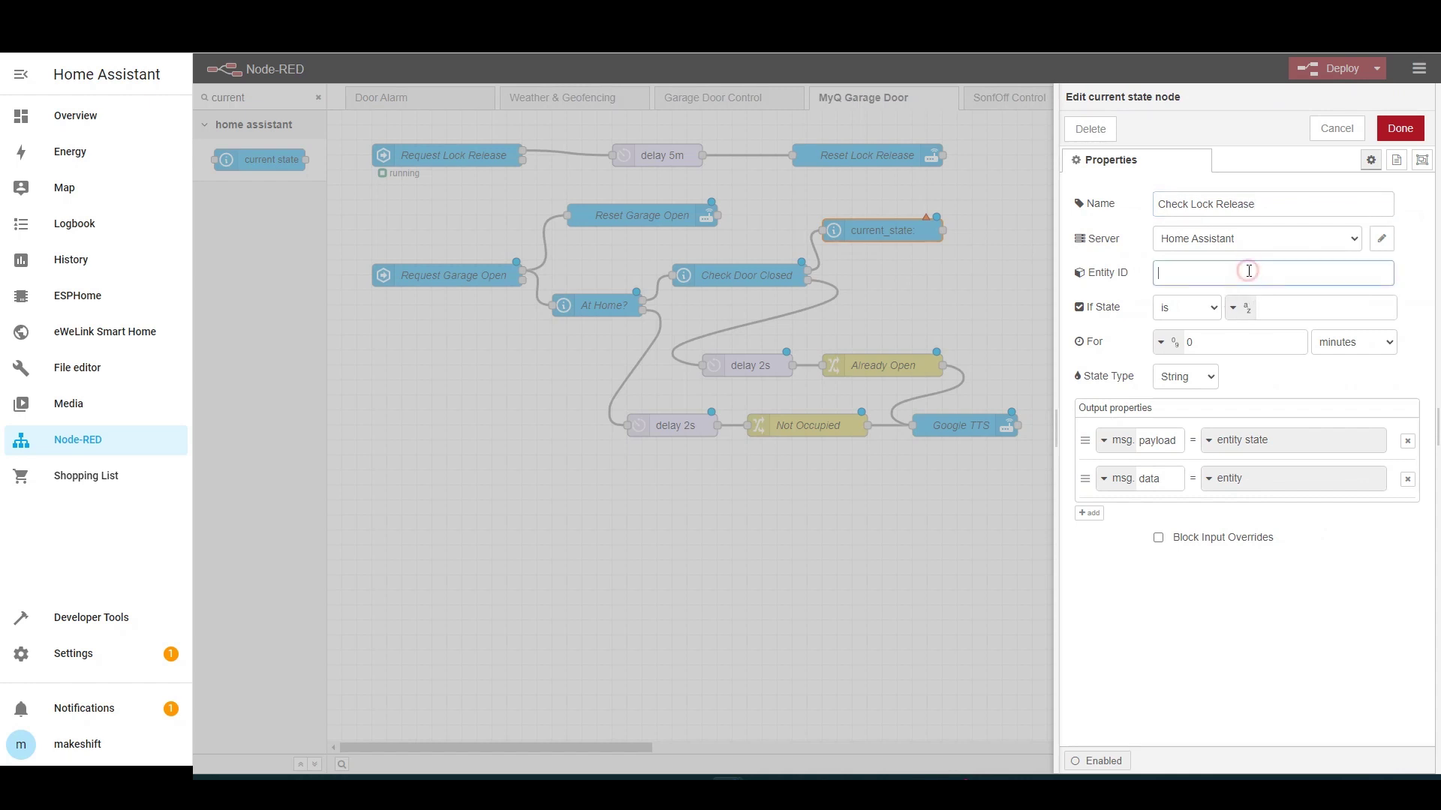
pyautogui.write('lock release')
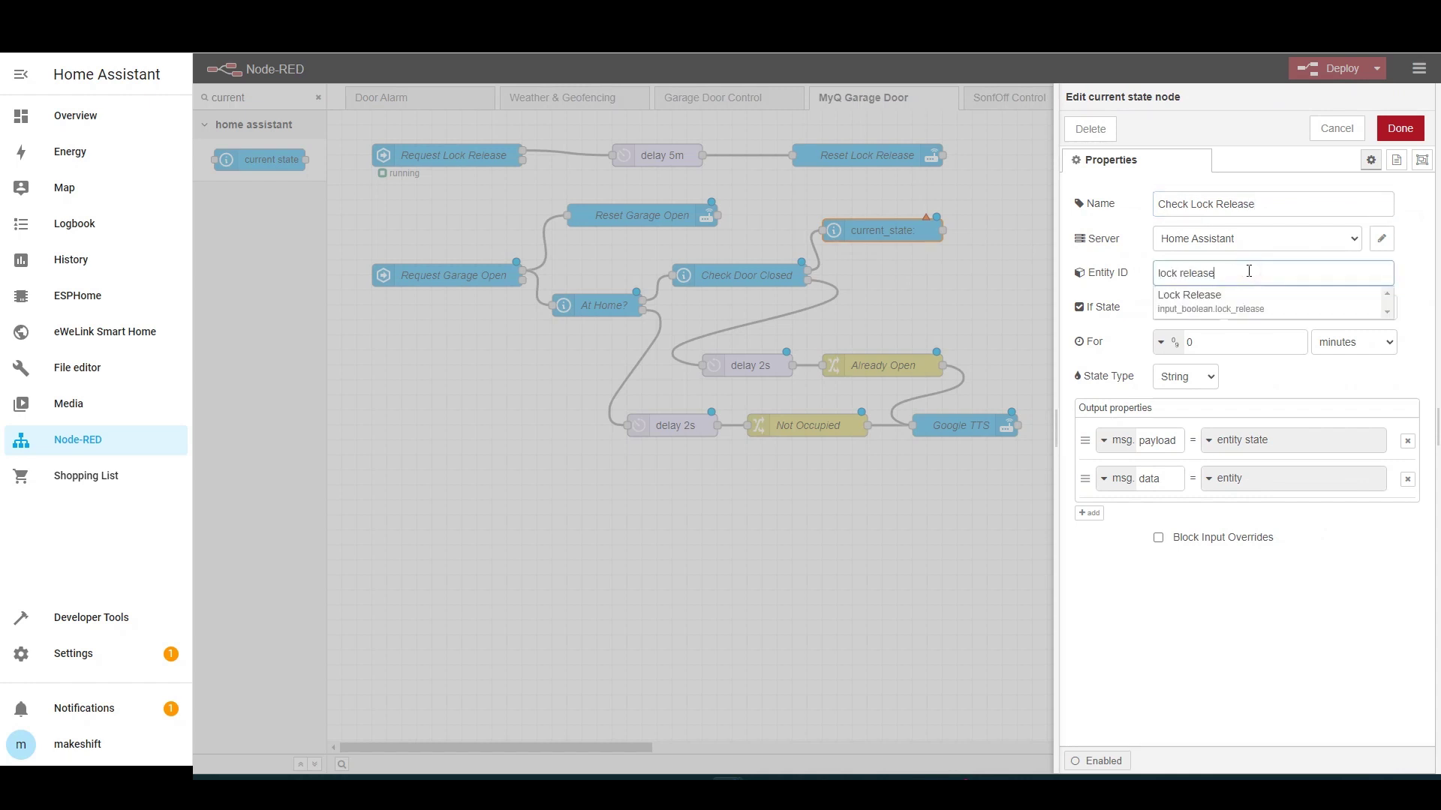
pyautogui.click(1201, 301)
pyautogui.click(1233, 307)
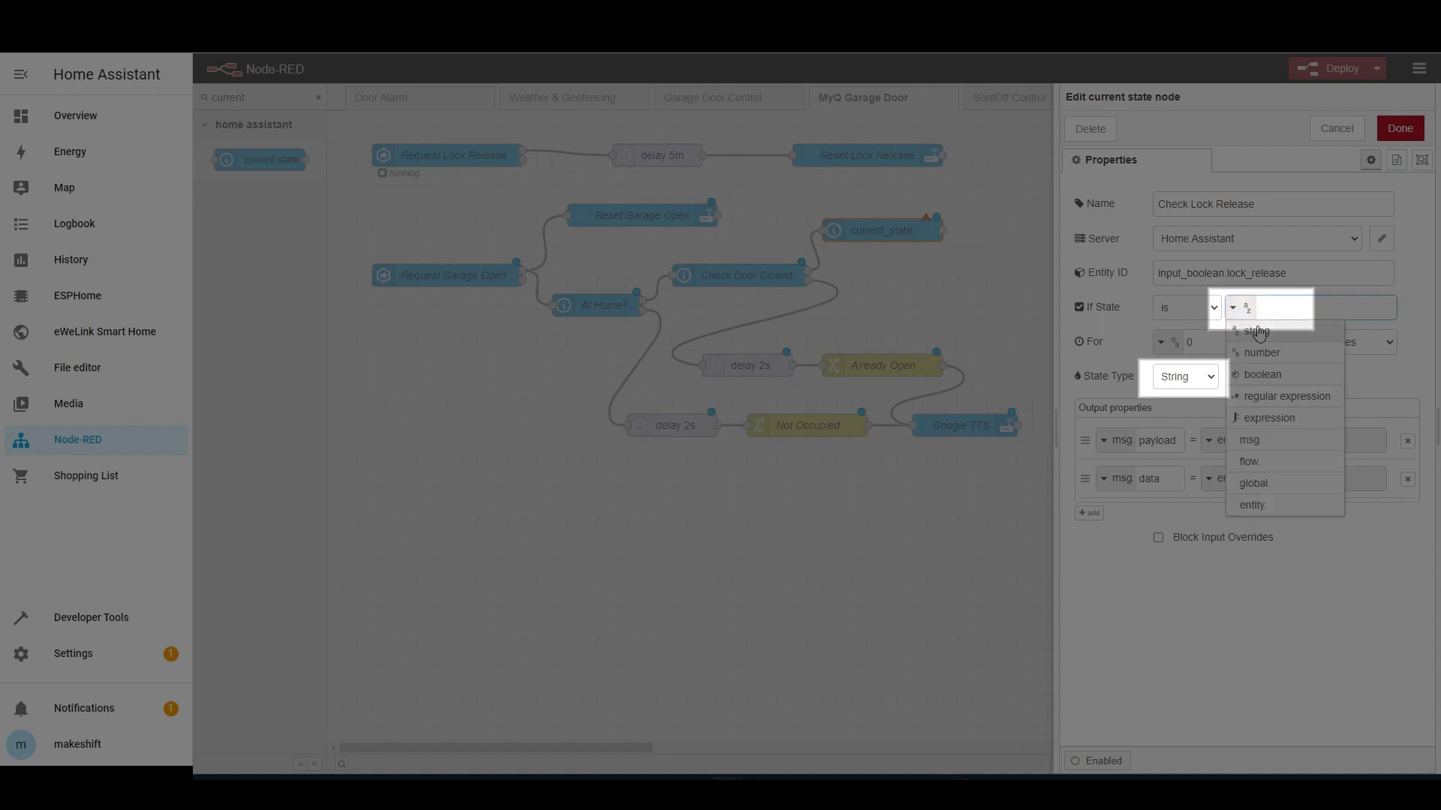
pyautogui.click(1273, 375)
pyautogui.click(1162, 342)
pyautogui.click(1175, 346)
pyautogui.click(1185, 377)
pyautogui.click(1183, 419)
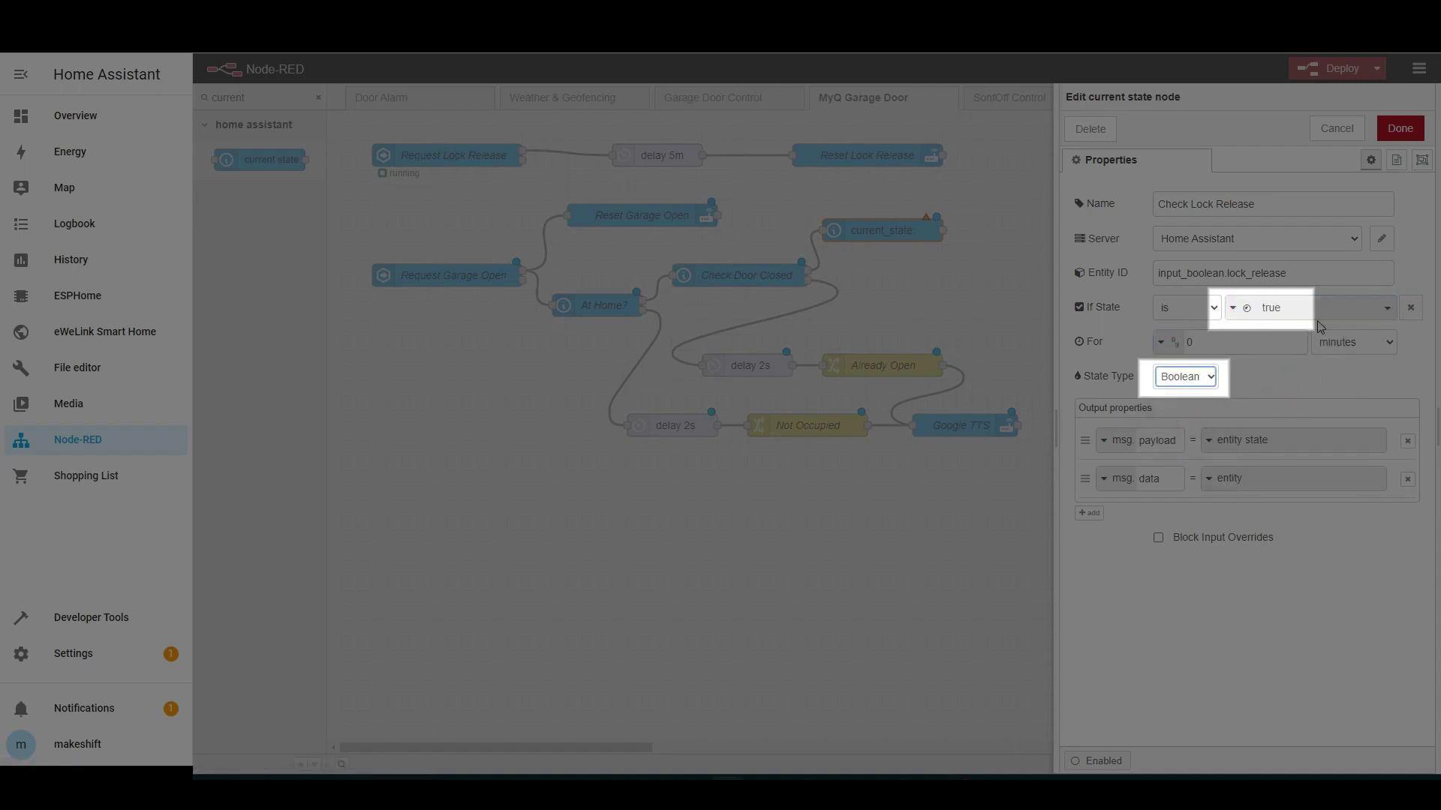
pyautogui.click(1400, 128)
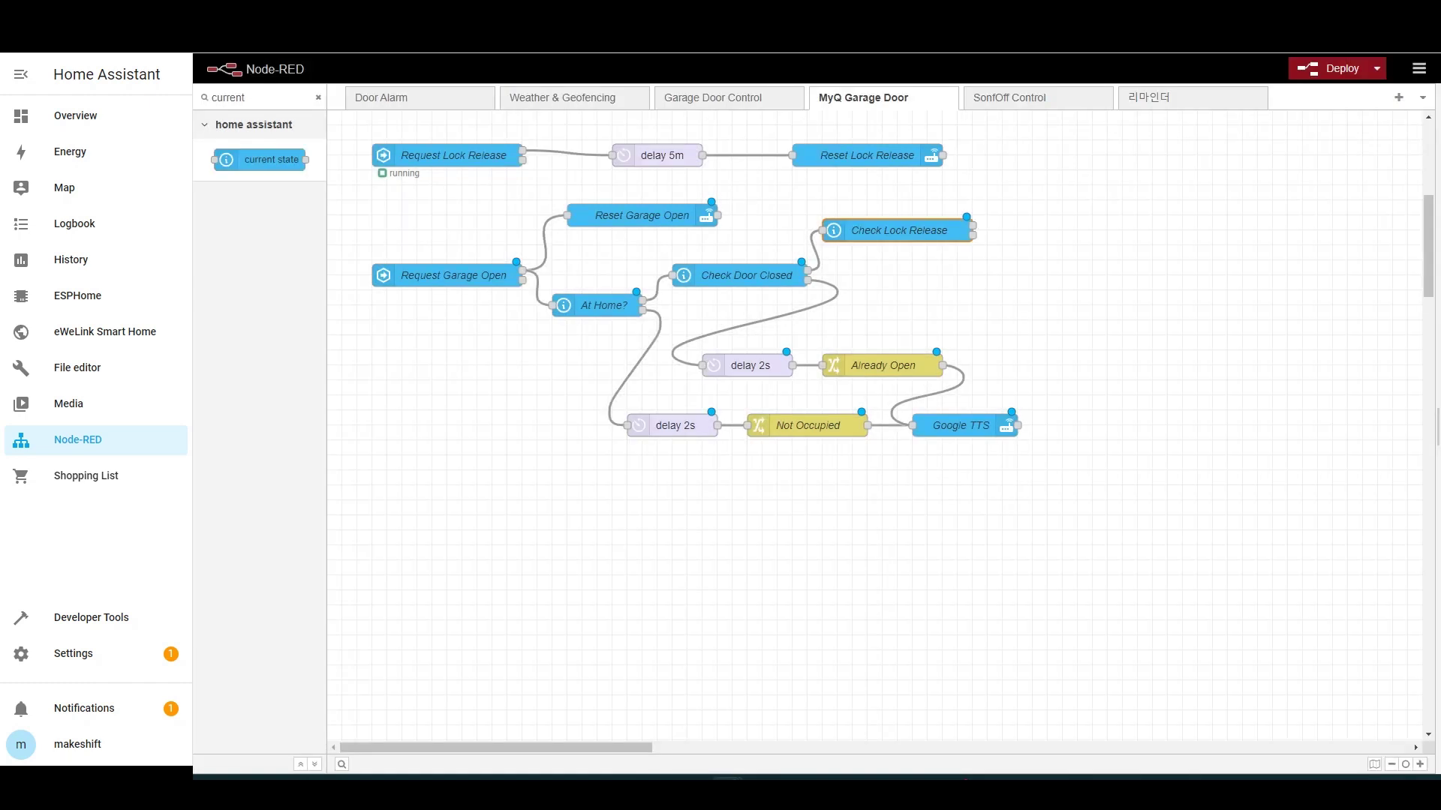
# Step: Place a call service node to the right of Check Lock Release and wire it from that node's first output
pyautogui.click(318, 98)
pyautogui.write('call')
pyautogui.moveTo(259, 159); pyautogui.dragTo(1305, 163)
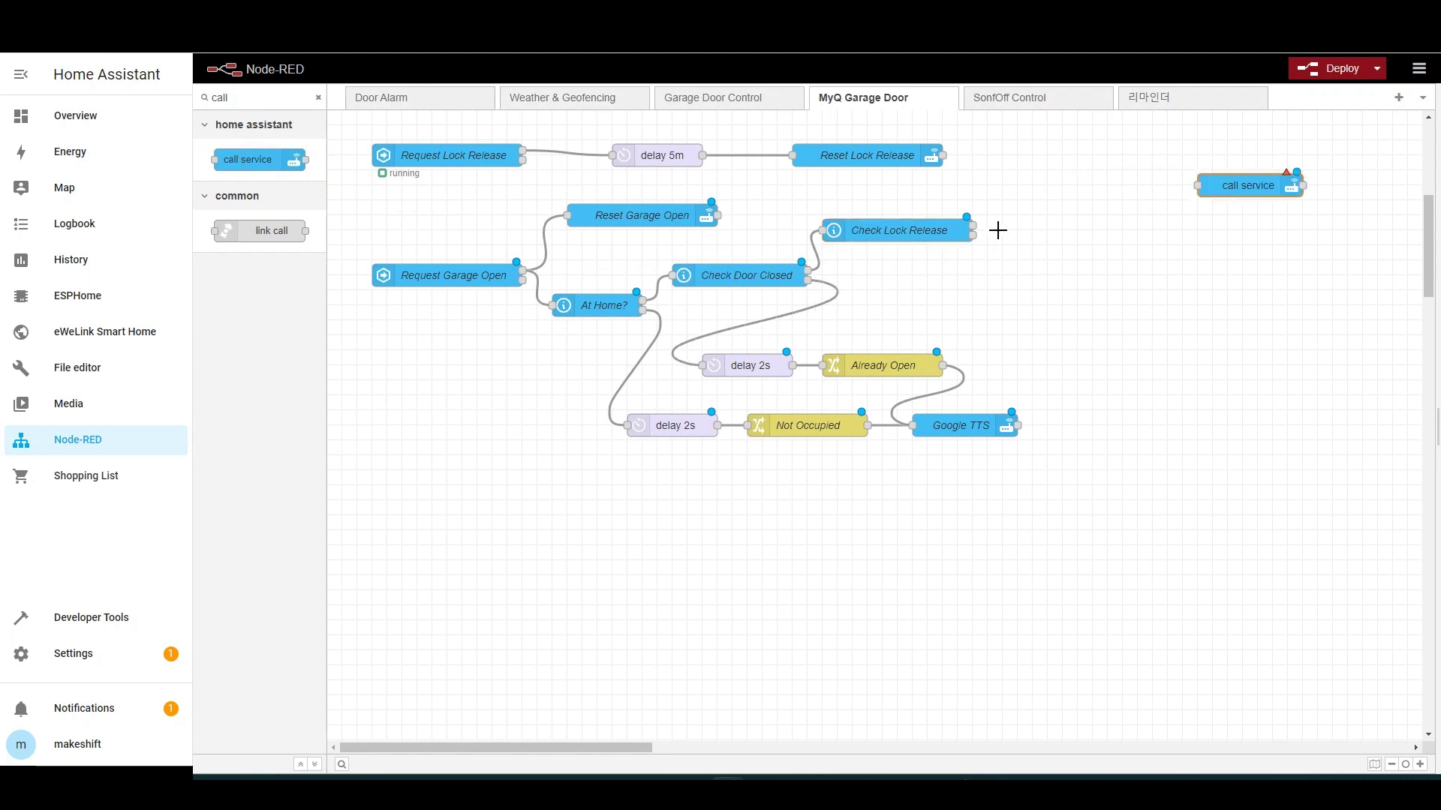
pyautogui.moveTo(976, 226); pyautogui.dragTo(1198, 185)
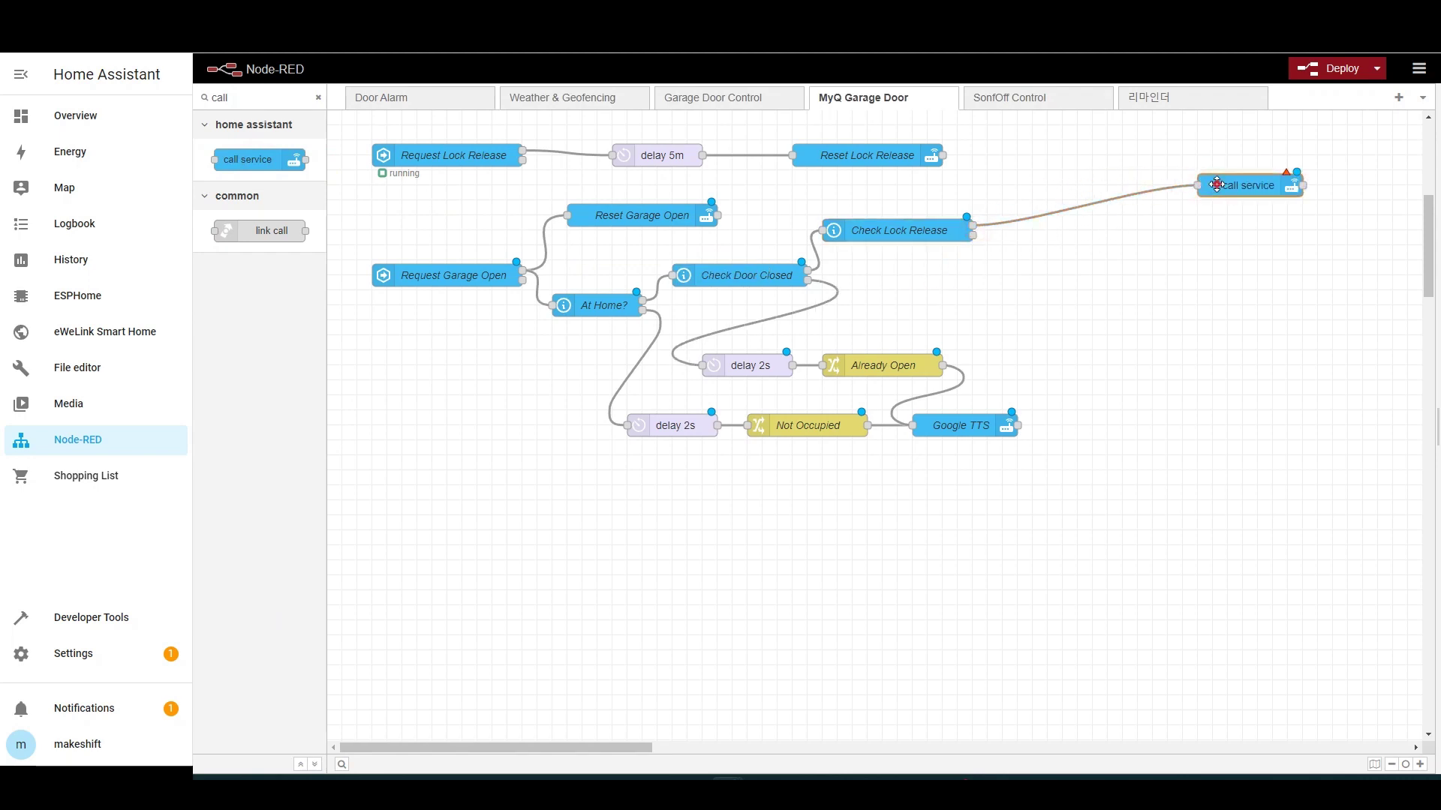
# Step: Name the call service node Open Garage Door and set its domain to cover, service to open_cover and entity to MyQ GD
pyautogui.doubleClick(1217, 188)
pyautogui.click(1237, 202)
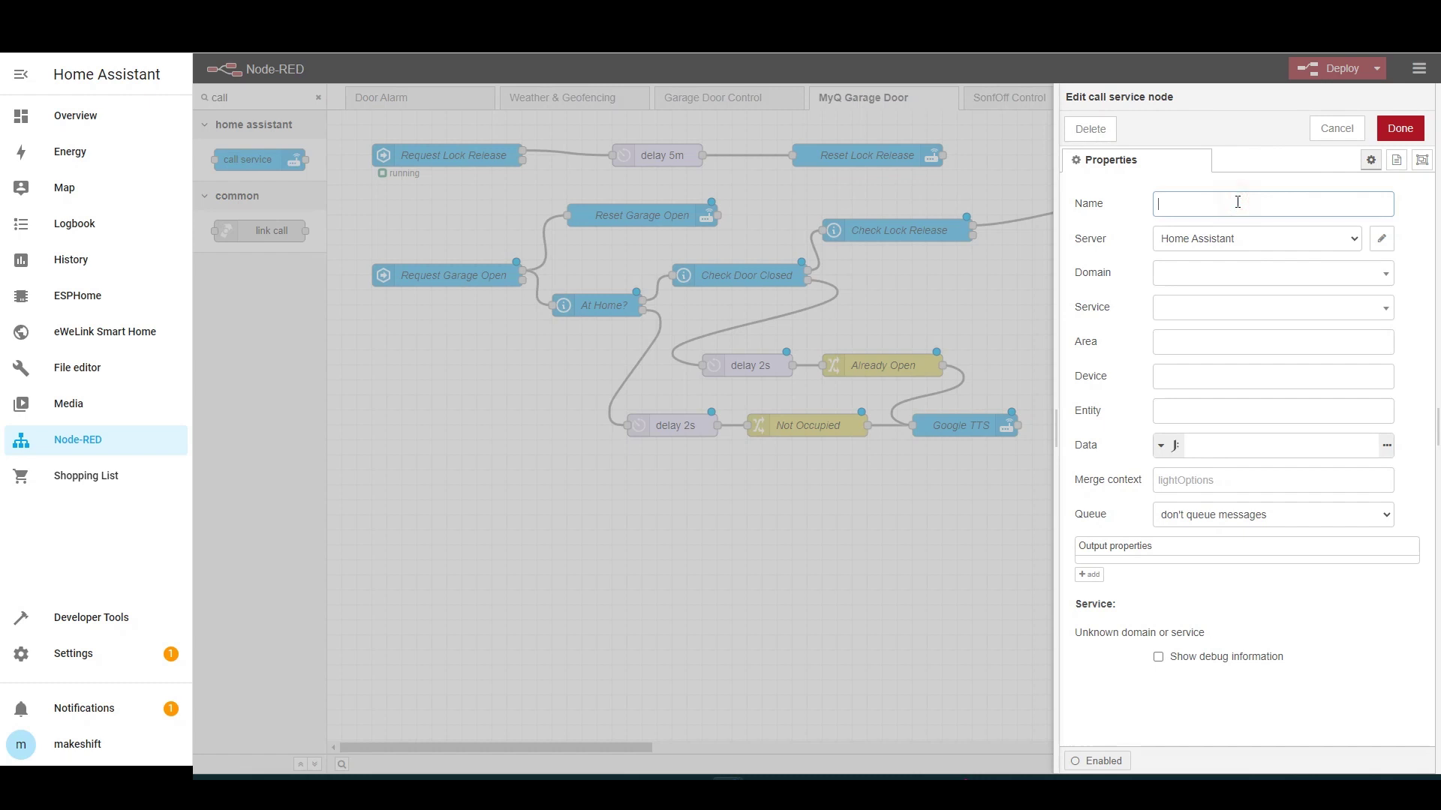
pyautogui.write('Open Garage Door')
pyautogui.click(1250, 272)
pyautogui.write('cove')
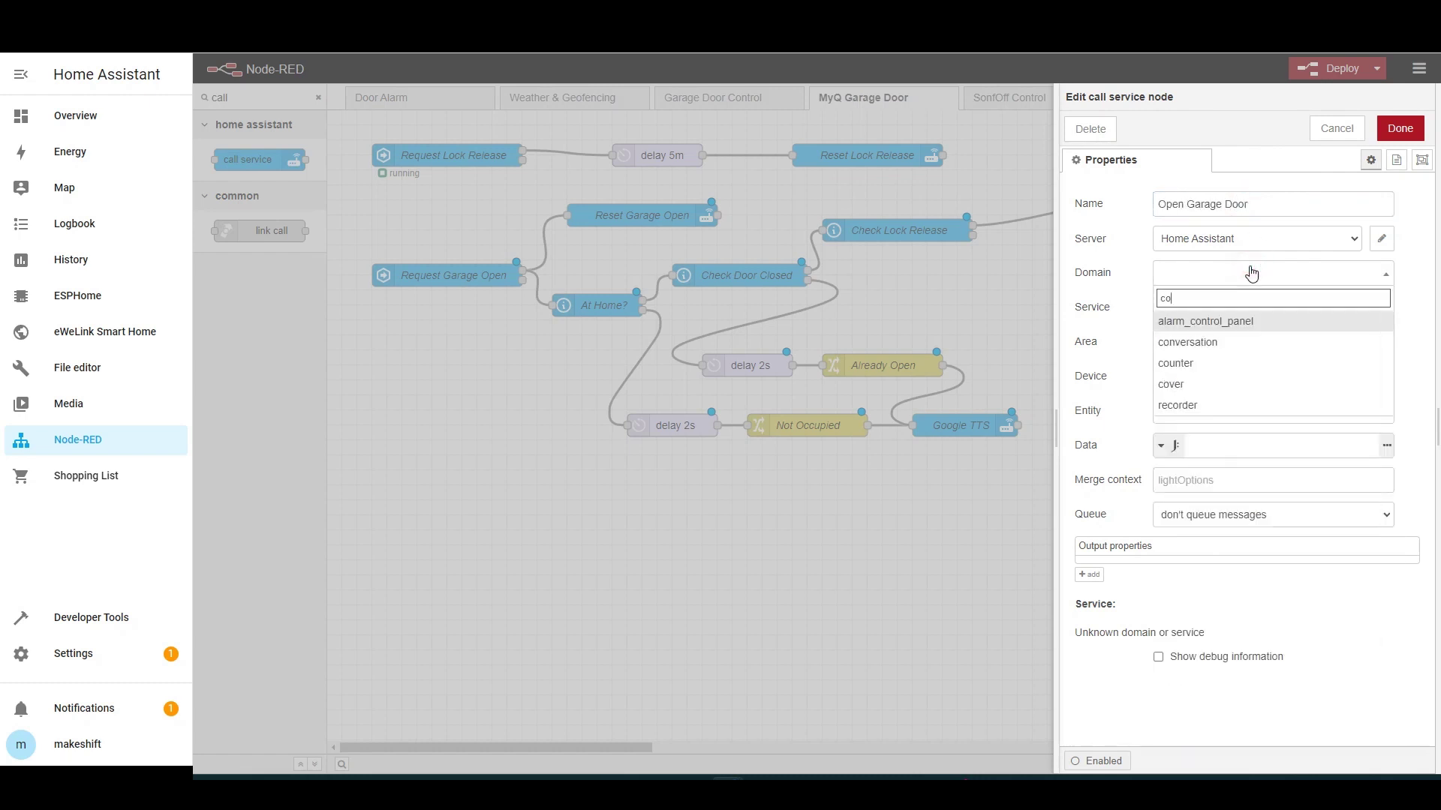
pyautogui.click(1172, 321)
pyautogui.click(1199, 307)
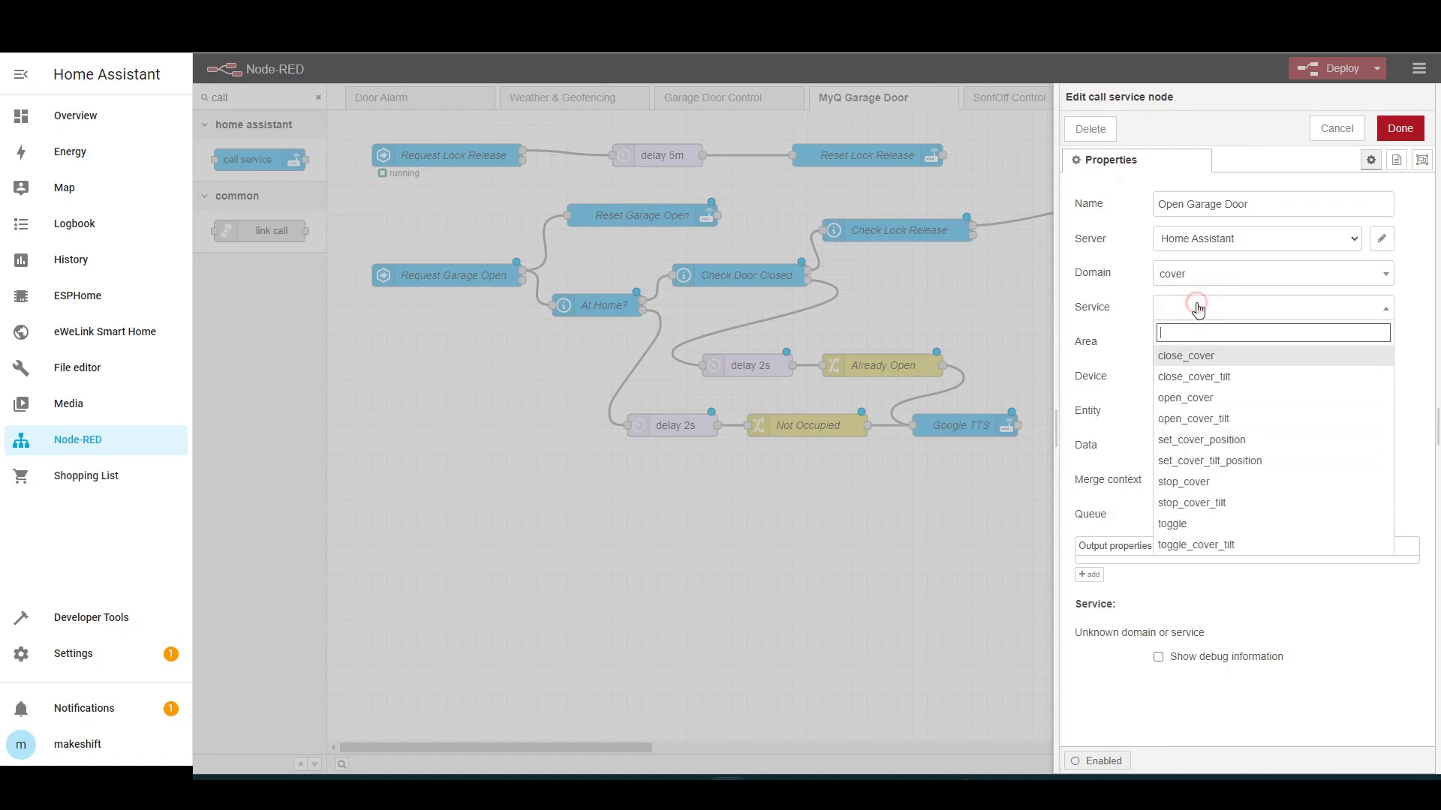
pyautogui.click(1238, 398)
pyautogui.click(1179, 409)
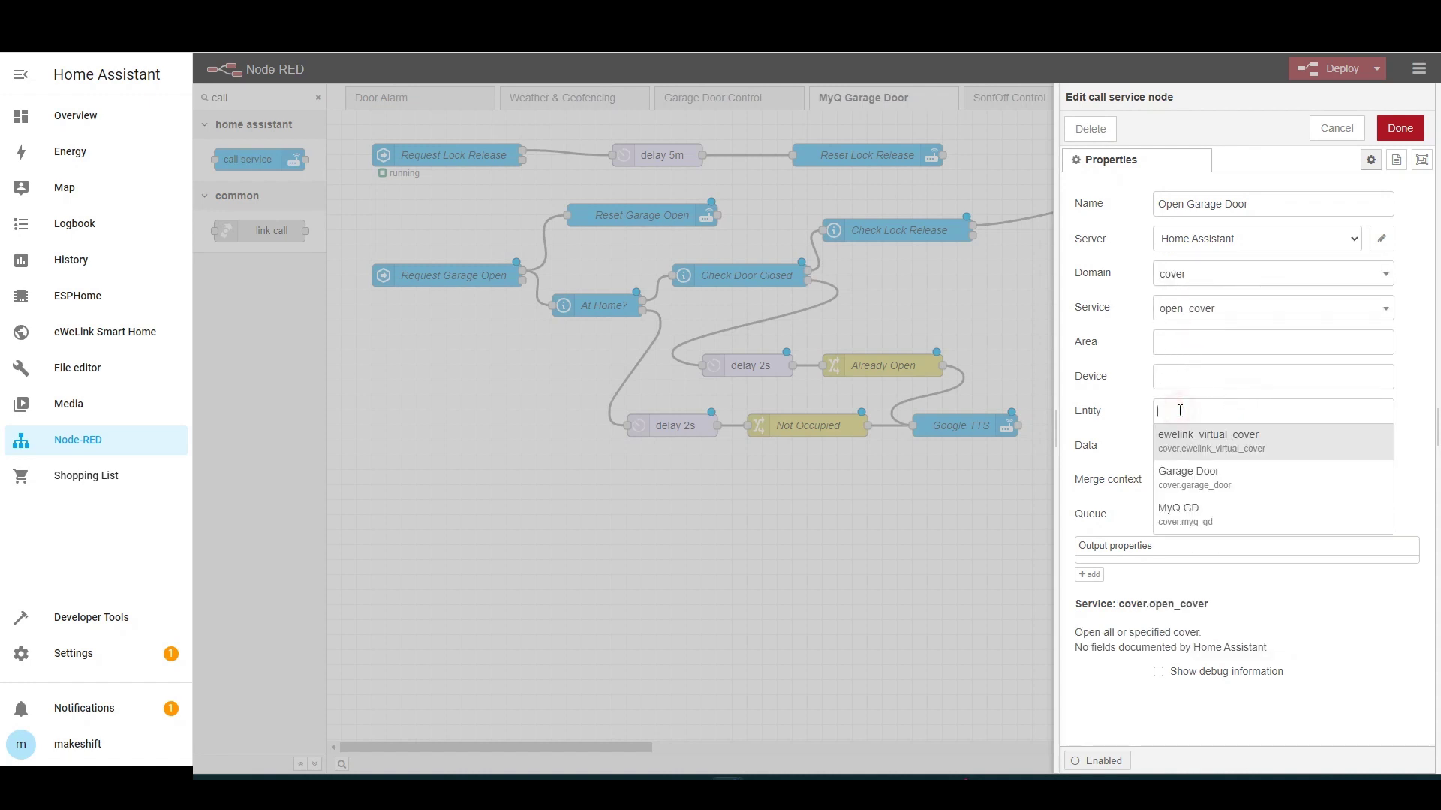
pyautogui.write('myq')
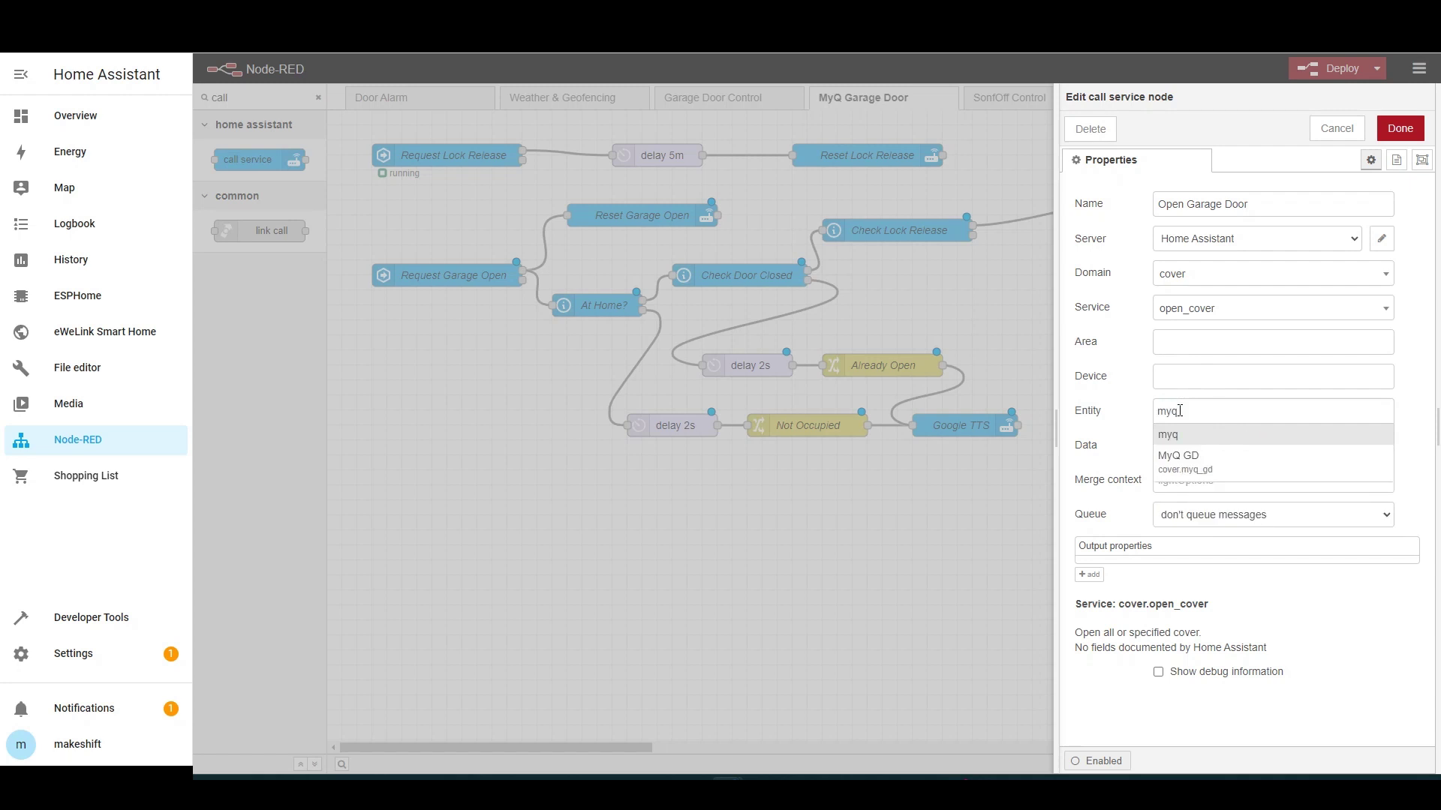
pyautogui.click(1201, 459)
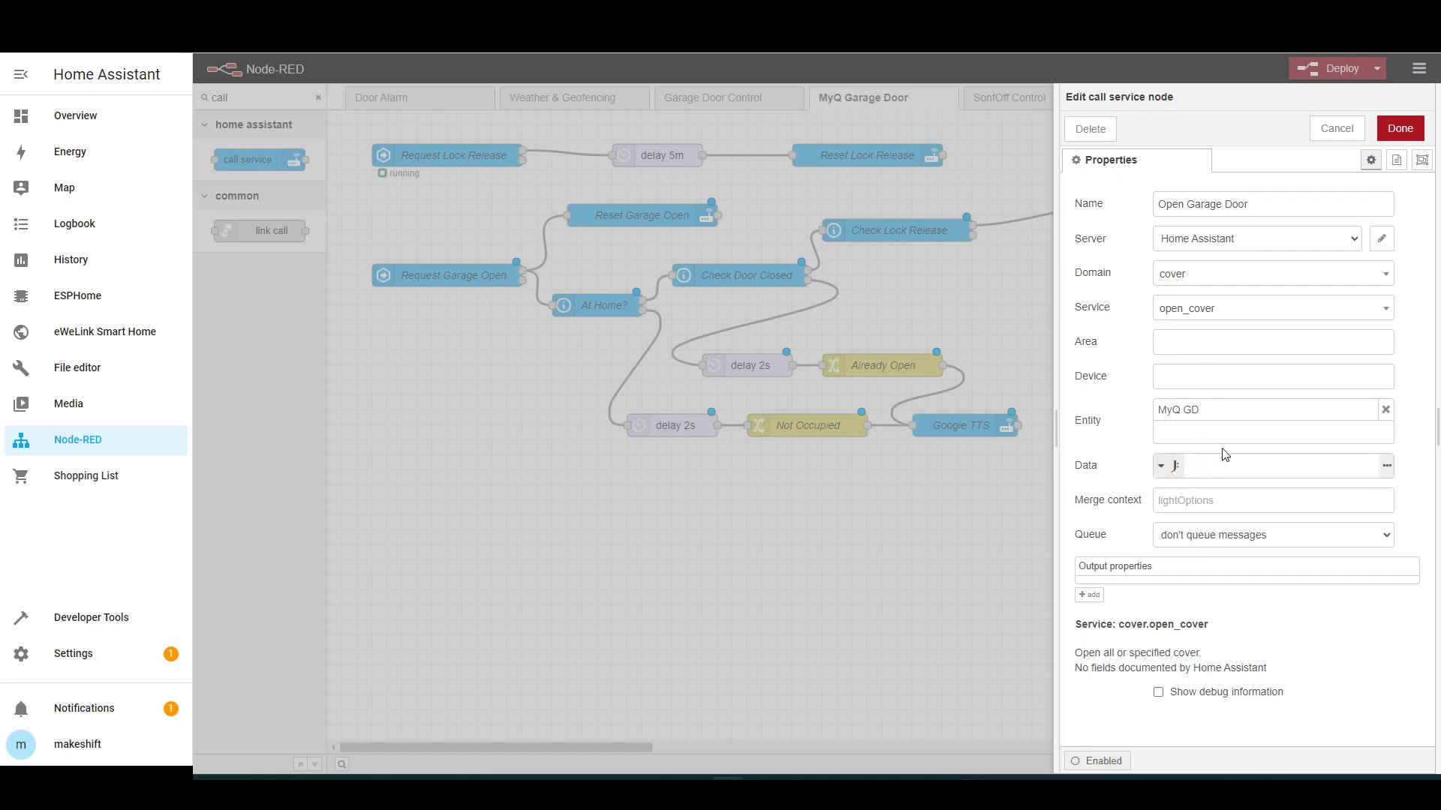
# Step: Accept the Open Garage Door settings and place two time range nodes, one above the other, beside Check Lock Release
pyautogui.click(1400, 129)
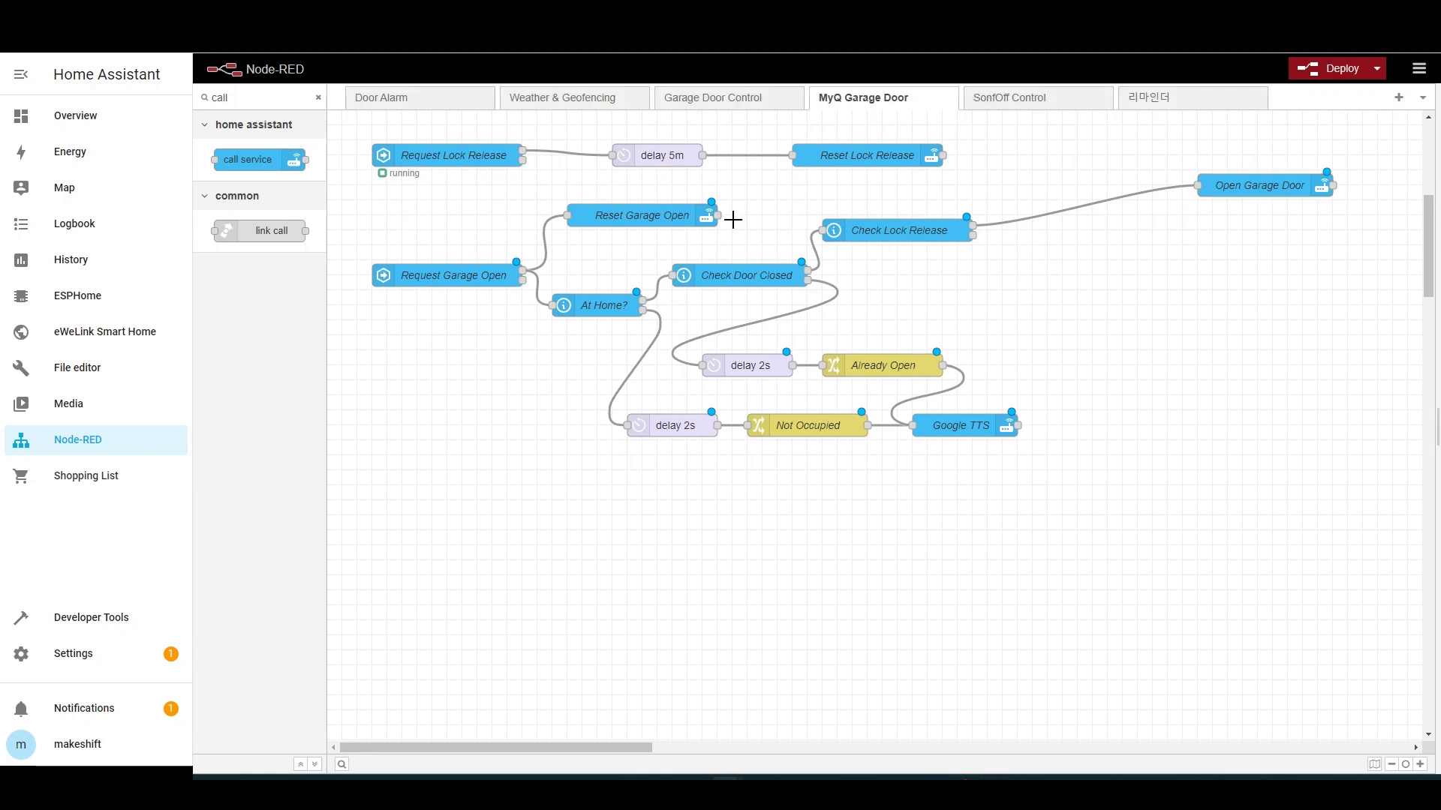
pyautogui.click(318, 98)
pyautogui.write('time ran')
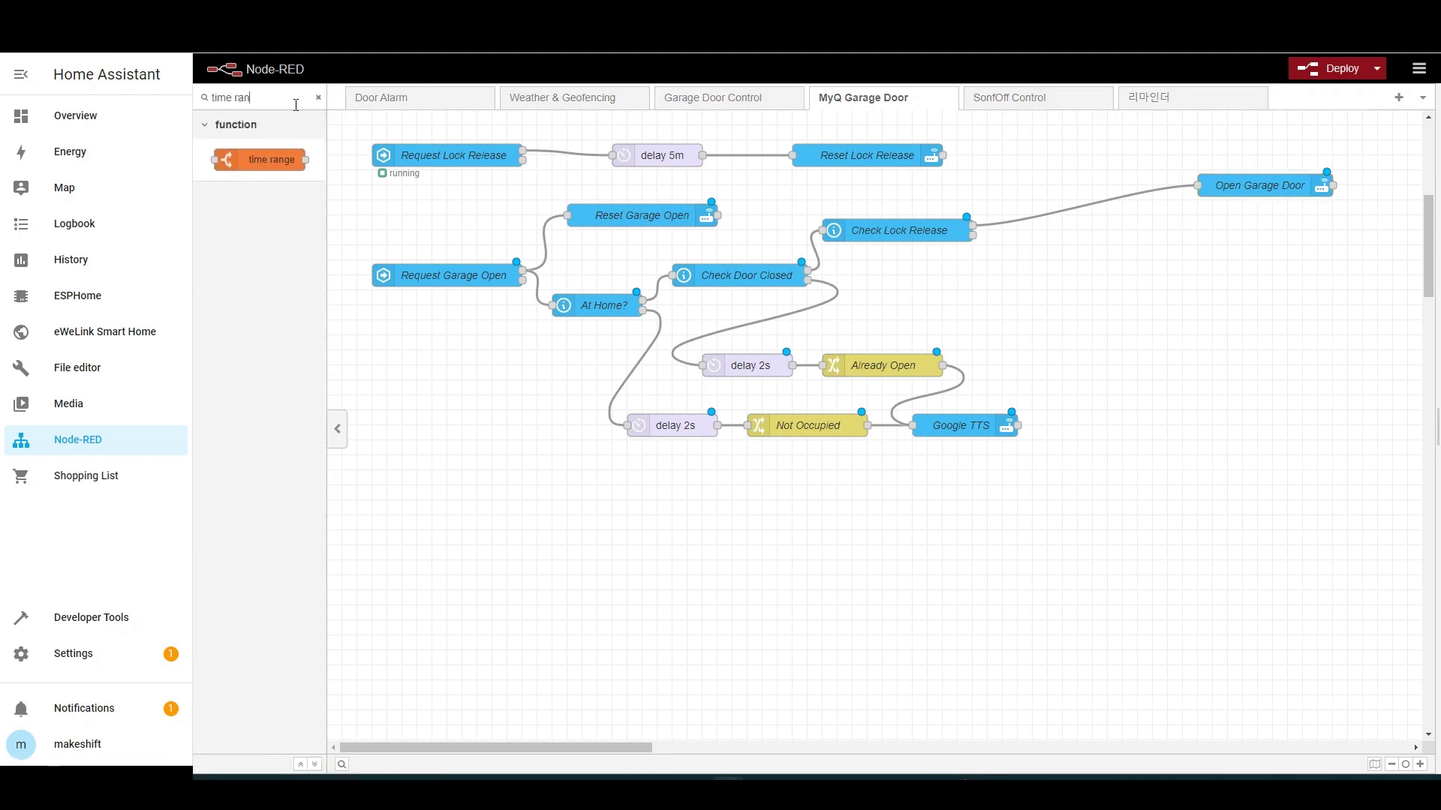
pyautogui.moveTo(260, 159); pyautogui.dragTo(1085, 276)
pyautogui.hotkey('ctrl', 'c')
pyautogui.hotkey('ctrl', 'v')
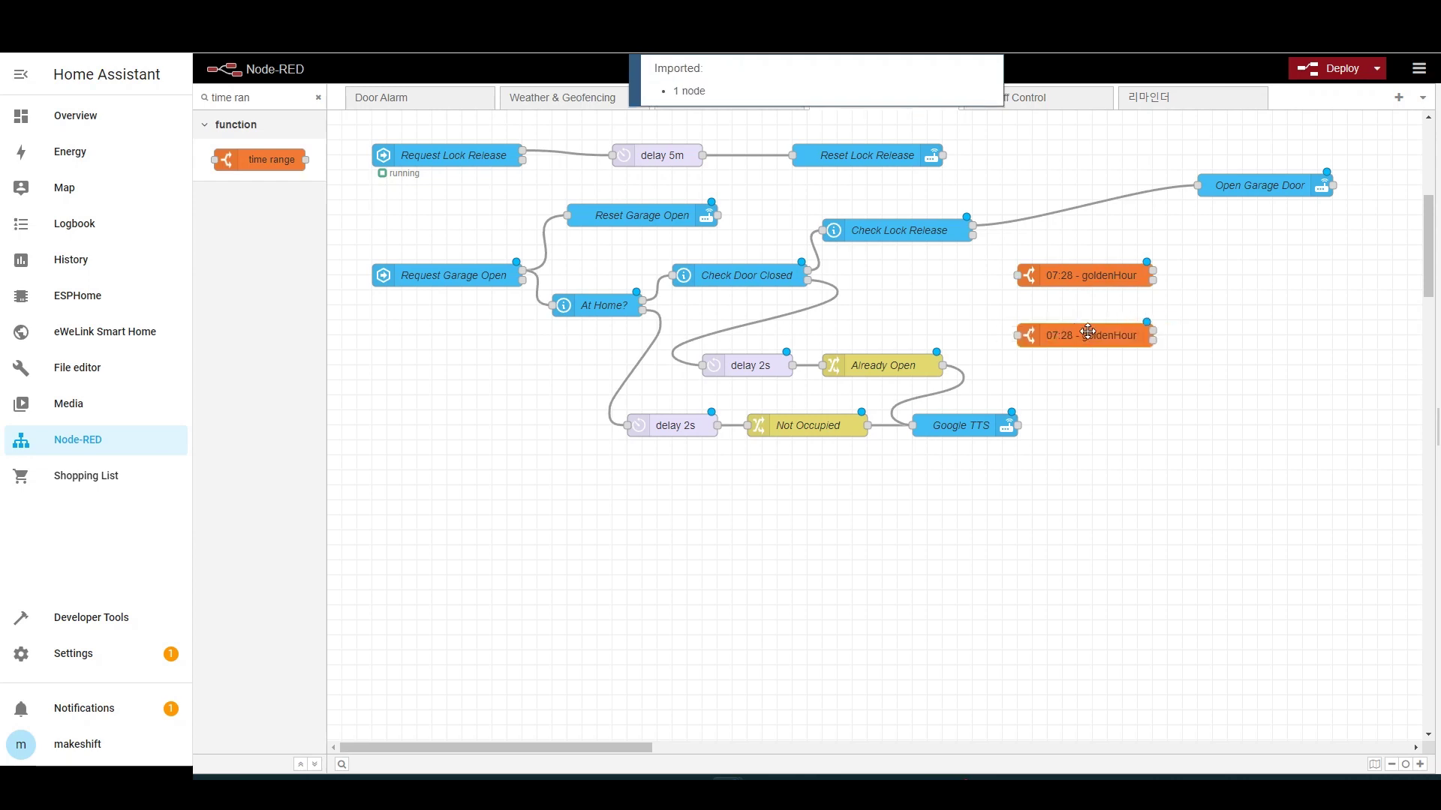
# Step: Set the upper time range node to start at 07:00 and end at 07:10, and accept the settings
pyautogui.doubleClick(1084, 283)
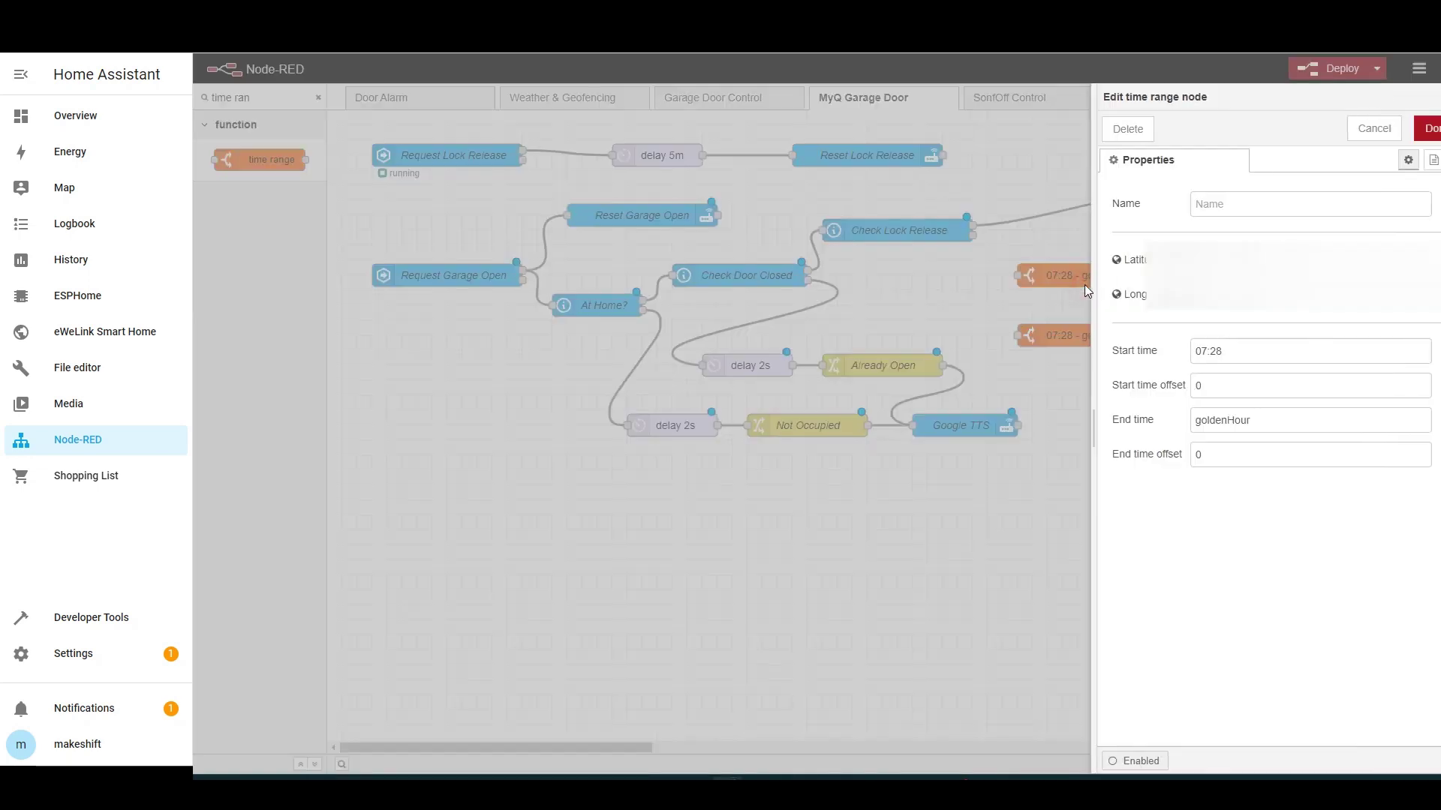
pyautogui.click(1196, 352)
pyautogui.write('00')
pyautogui.press('Tab')
pyautogui.write('0')
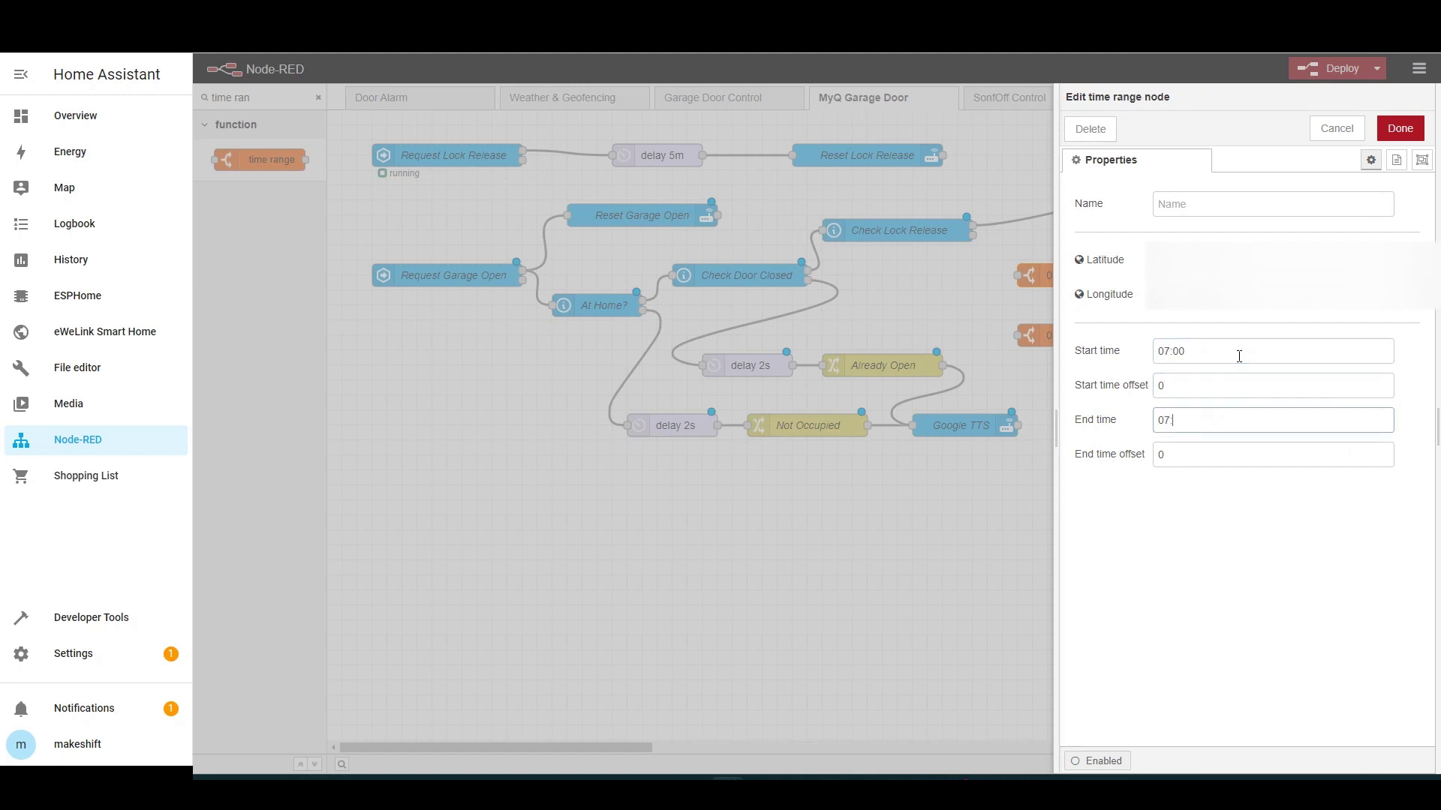
pyautogui.write('7:10')
pyautogui.click(1400, 128)
# Step: Set the lower time range node to start at 08:30 and end at 08:40, and accept the settings
pyautogui.doubleClick(1110, 338)
pyautogui.click(1221, 358)
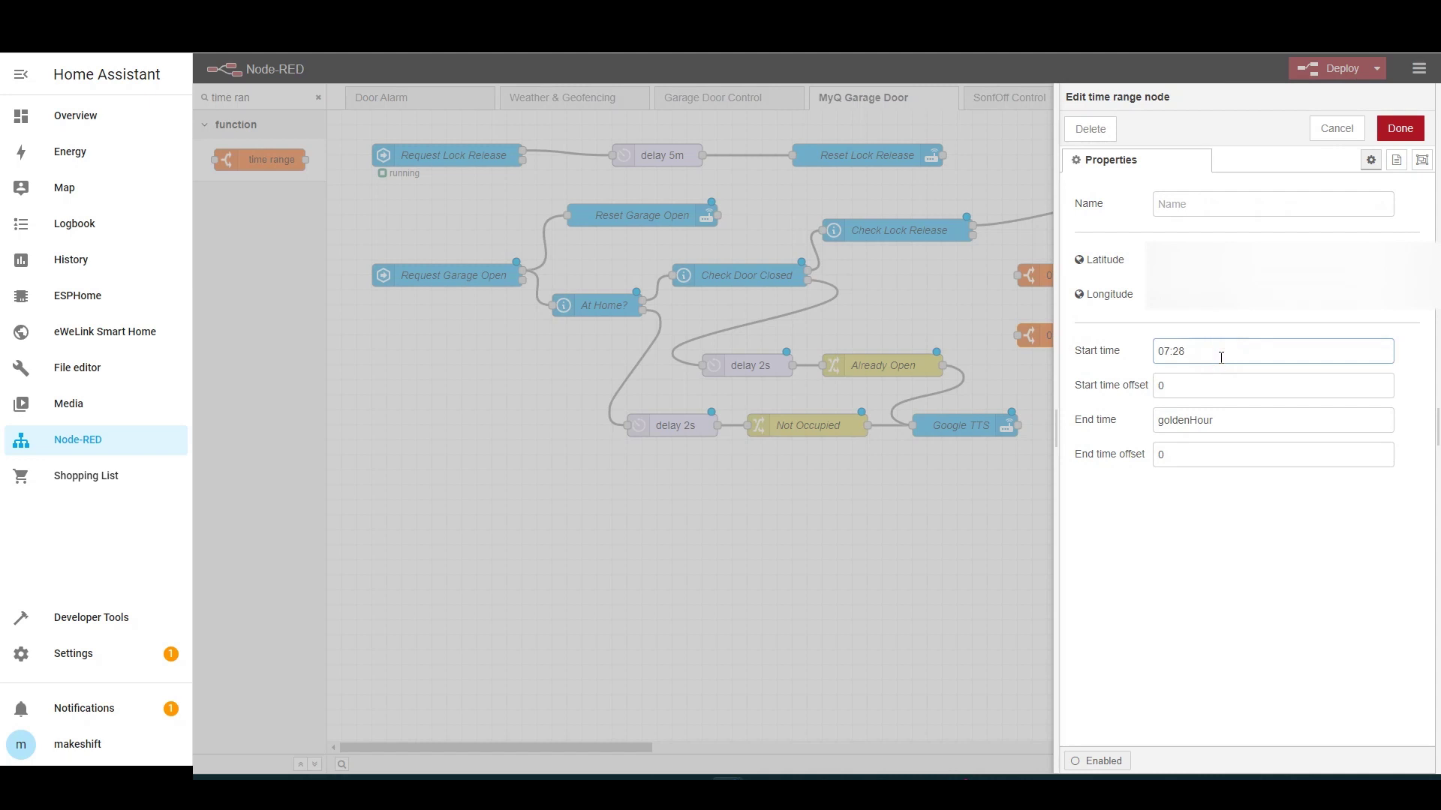
pyautogui.write('08:30')
pyautogui.press('Tab')
pyautogui.write('08')
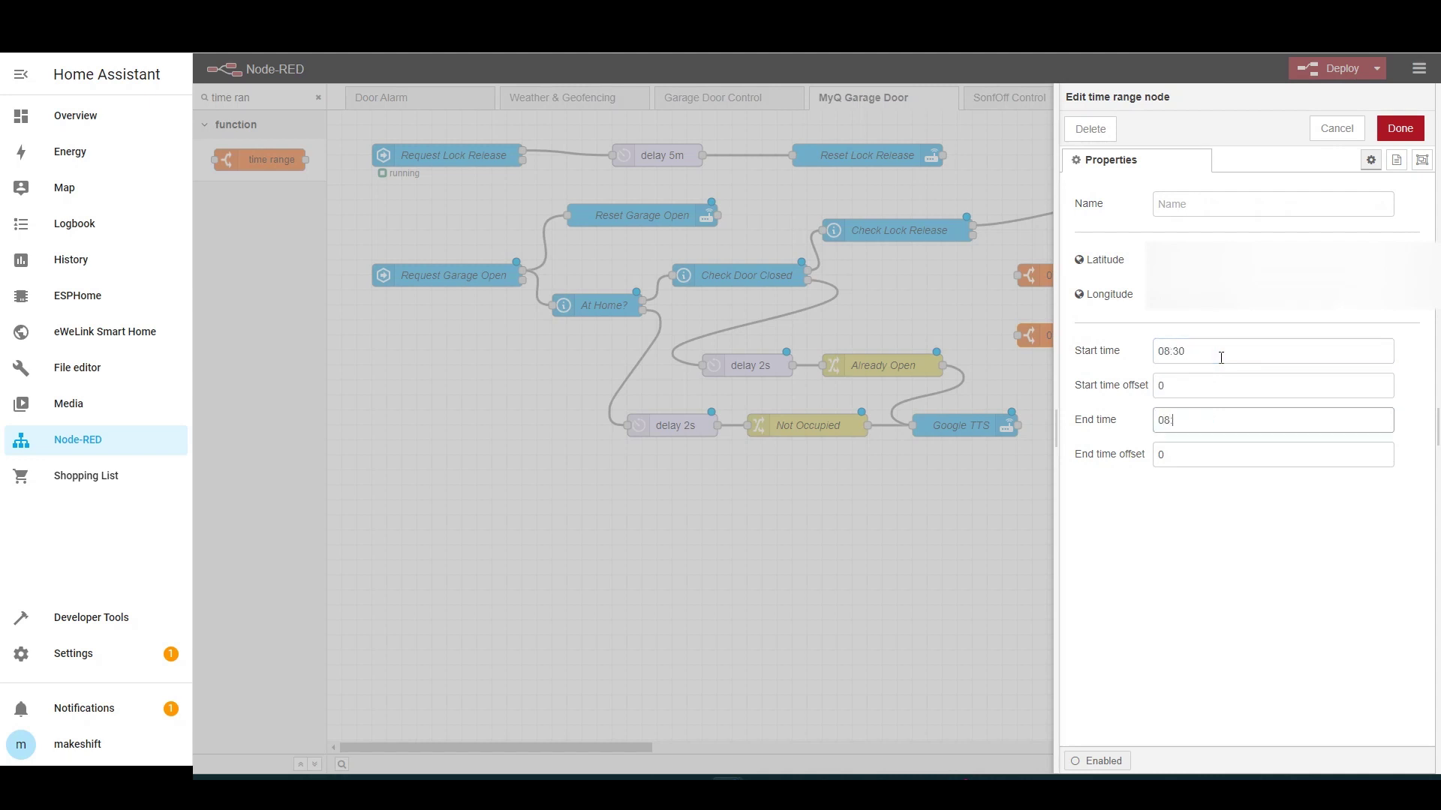
pyautogui.click(1398, 129)
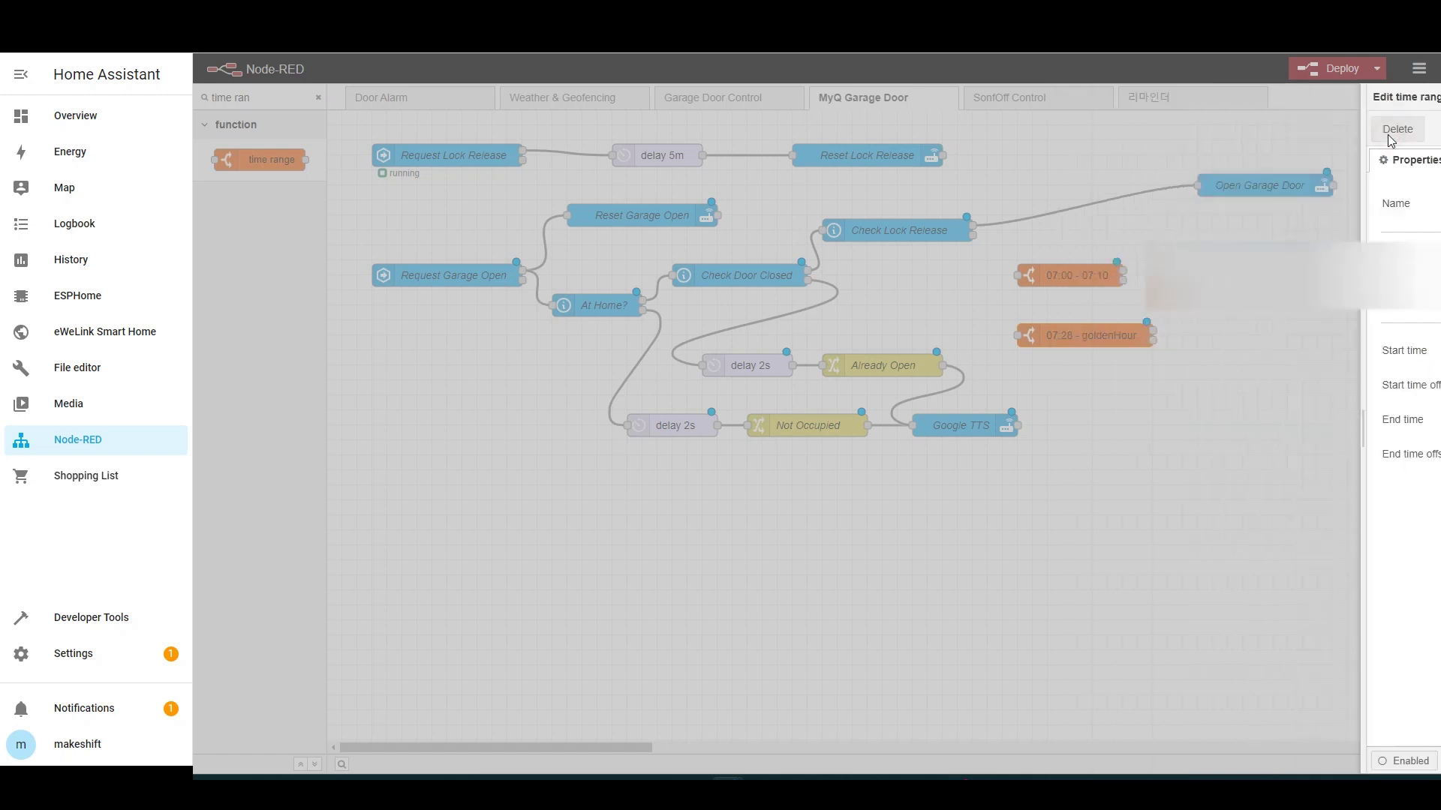
# Step: Wire Check Lock Release's second output through the two chained time range nodes, with each one's first output feeding Open Garage Door
pyautogui.moveTo(972, 235); pyautogui.dragTo(1080, 283)
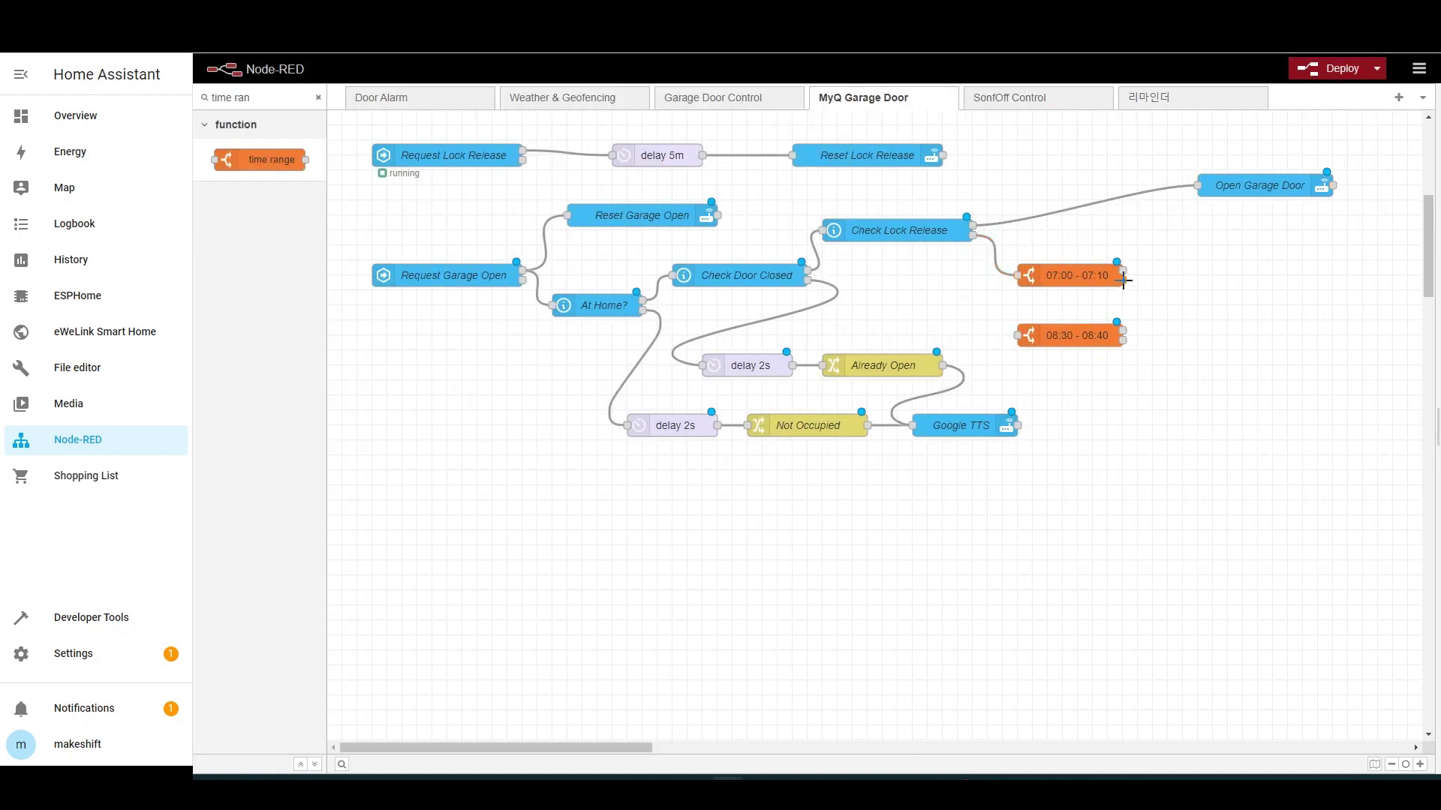
pyautogui.moveTo(1123, 270); pyautogui.dragTo(1198, 186)
pyautogui.moveTo(1125, 280)
pyautogui.mouseDown()
pyautogui.moveTo(1114, 334)
pyautogui.moveTo(1198, 188)
pyautogui.mouseUp()
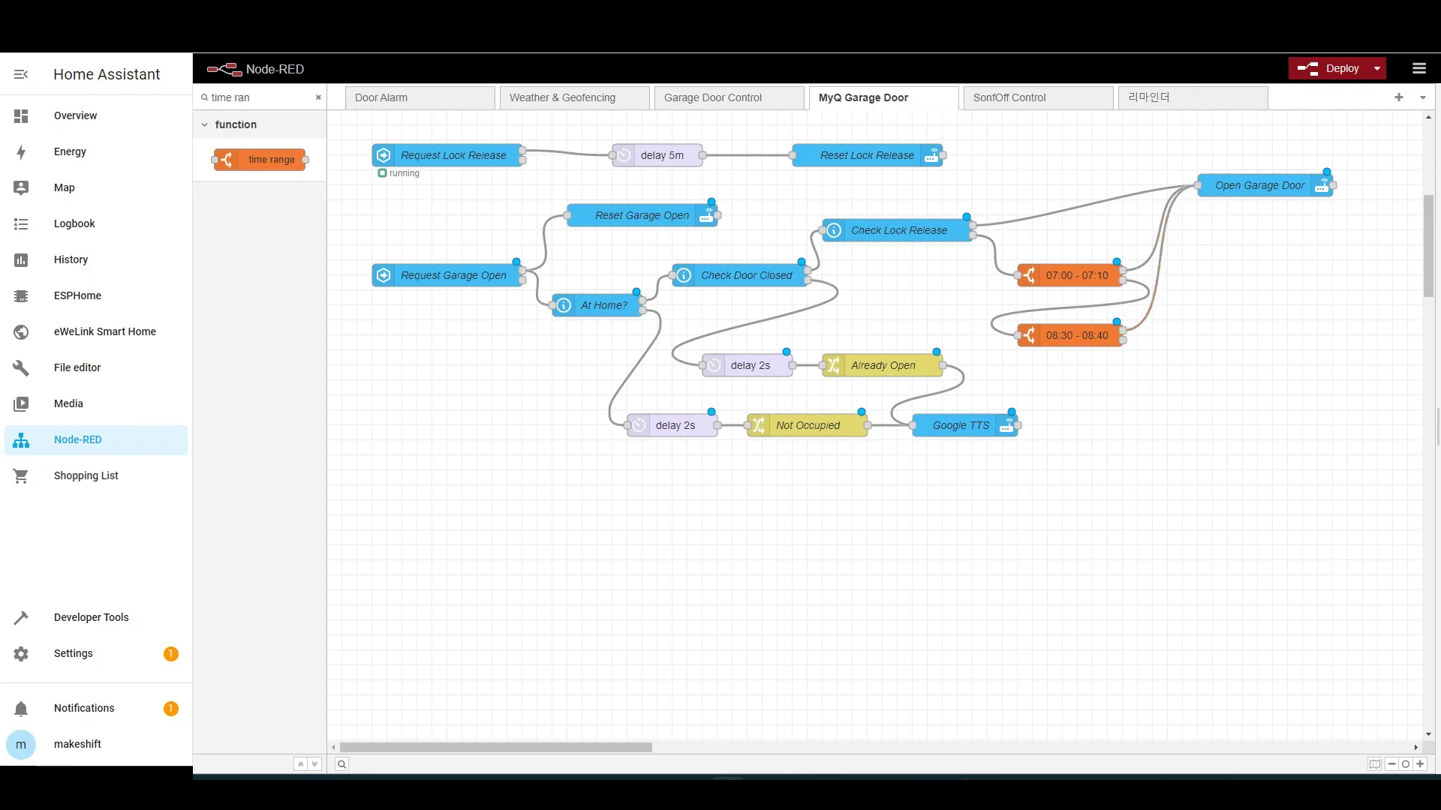
pyautogui.click(1069, 472)
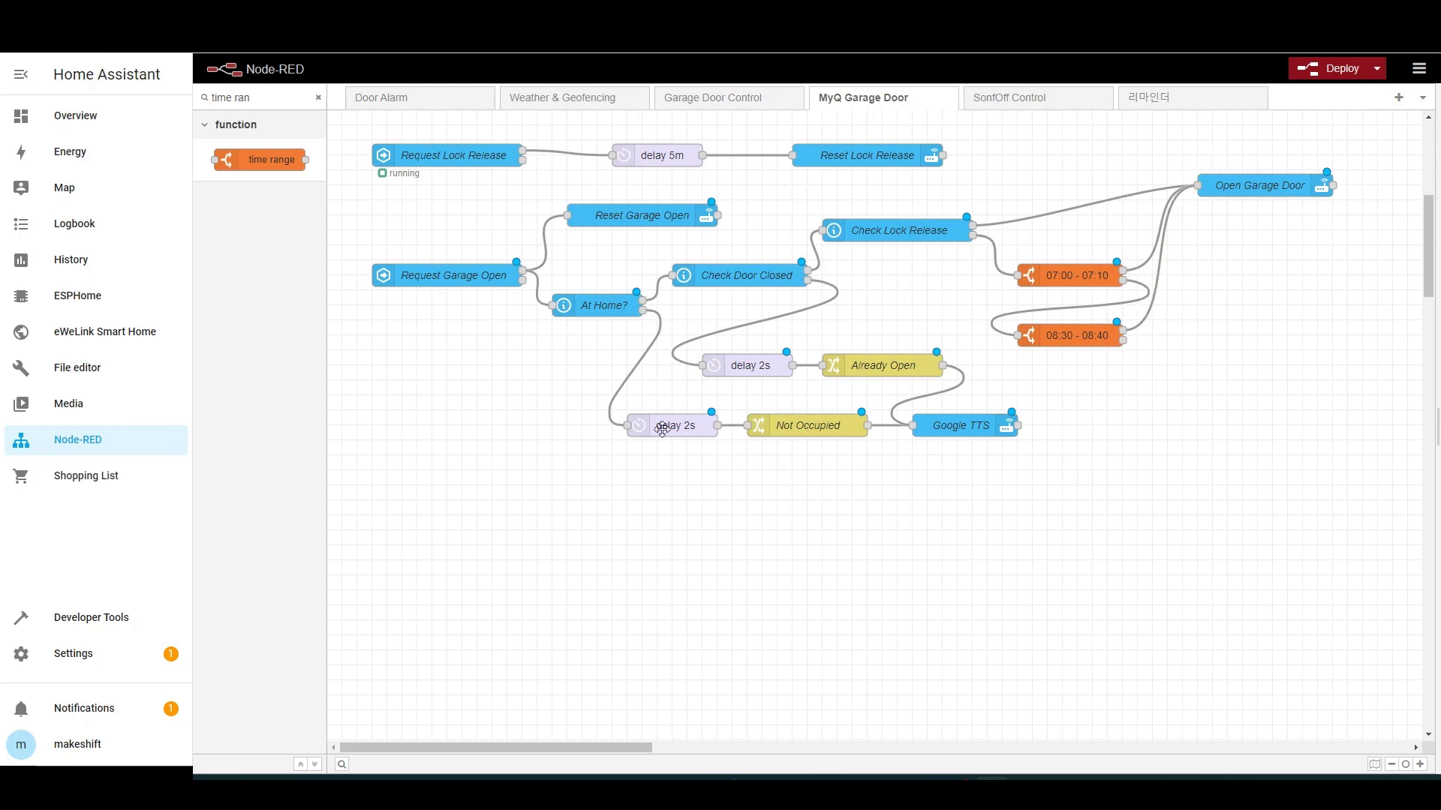
# Step: Duplicate the delay 2s, Not Occupied and Google TTS chain below the 08:30 - 08:40 node and wire that node's second output to it
pyautogui.moveTo(556, 403); pyautogui.dragTo(1020, 483)
pyautogui.hotkey('ctrl', 'c')
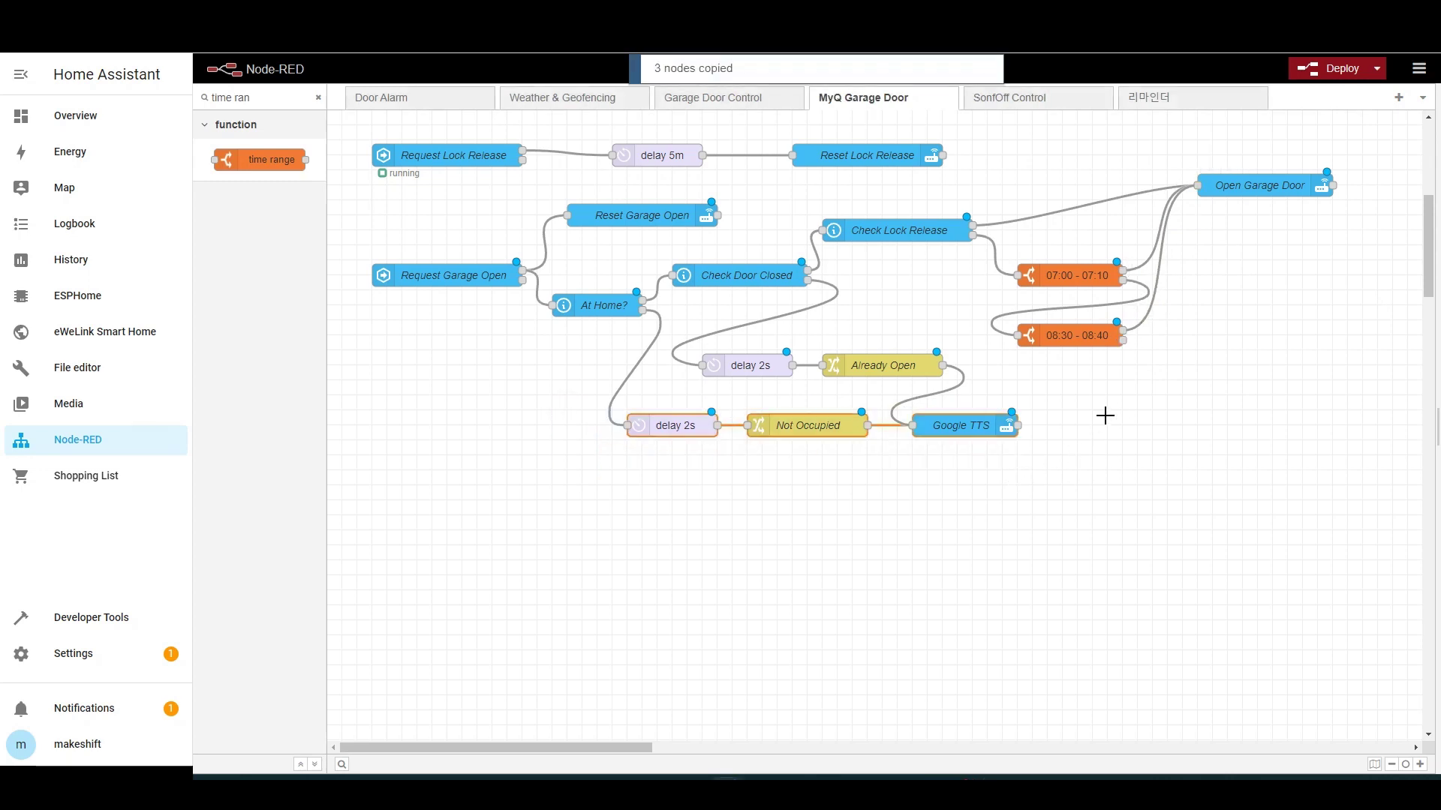
pyautogui.hotkey('ctrl', 'v')
pyautogui.click(1097, 402)
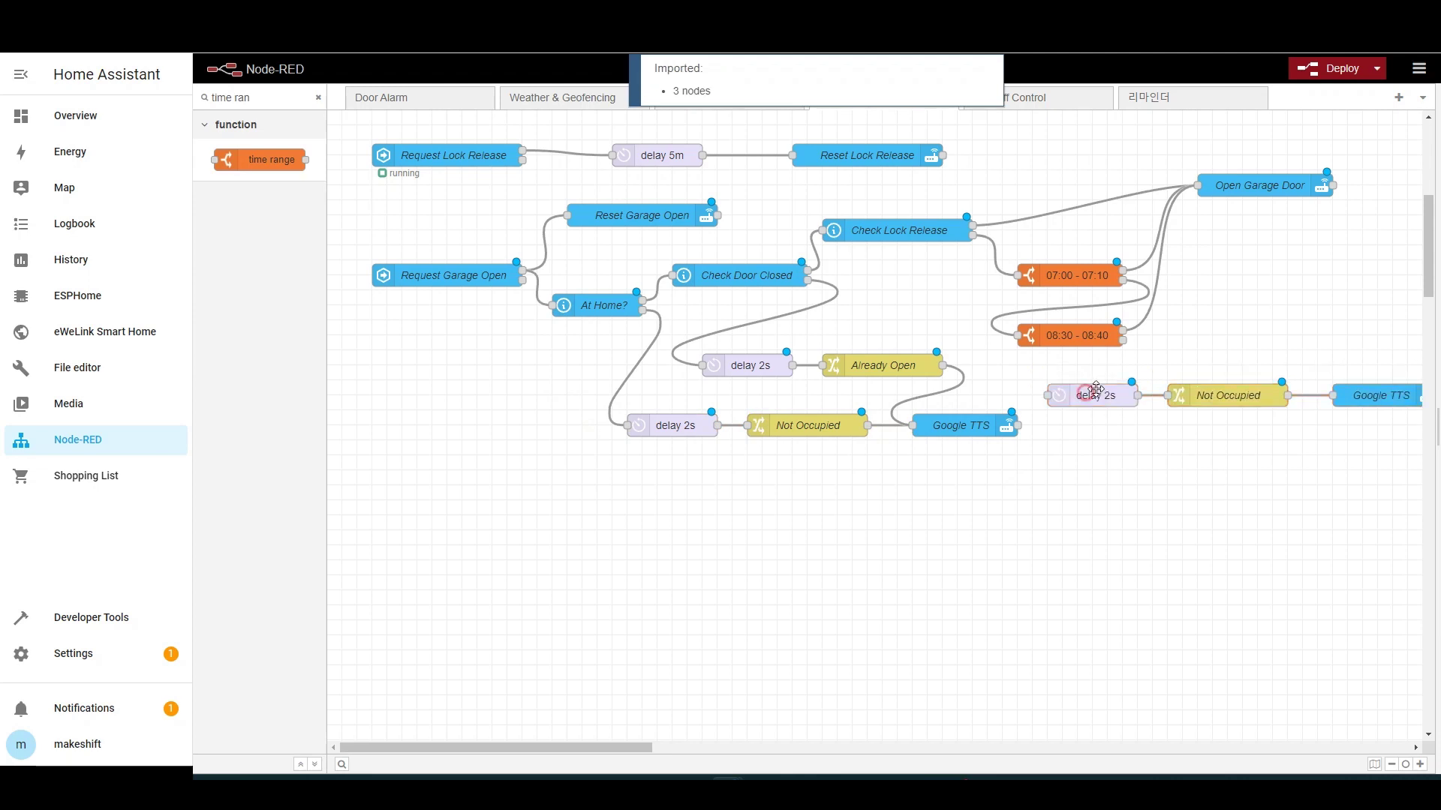
pyautogui.moveTo(1122, 341); pyautogui.dragTo(1047, 396)
# Step: Rename the copied Not Occupied node to Not a Service Time and edit its payload message
pyautogui.doubleClick(1207, 397)
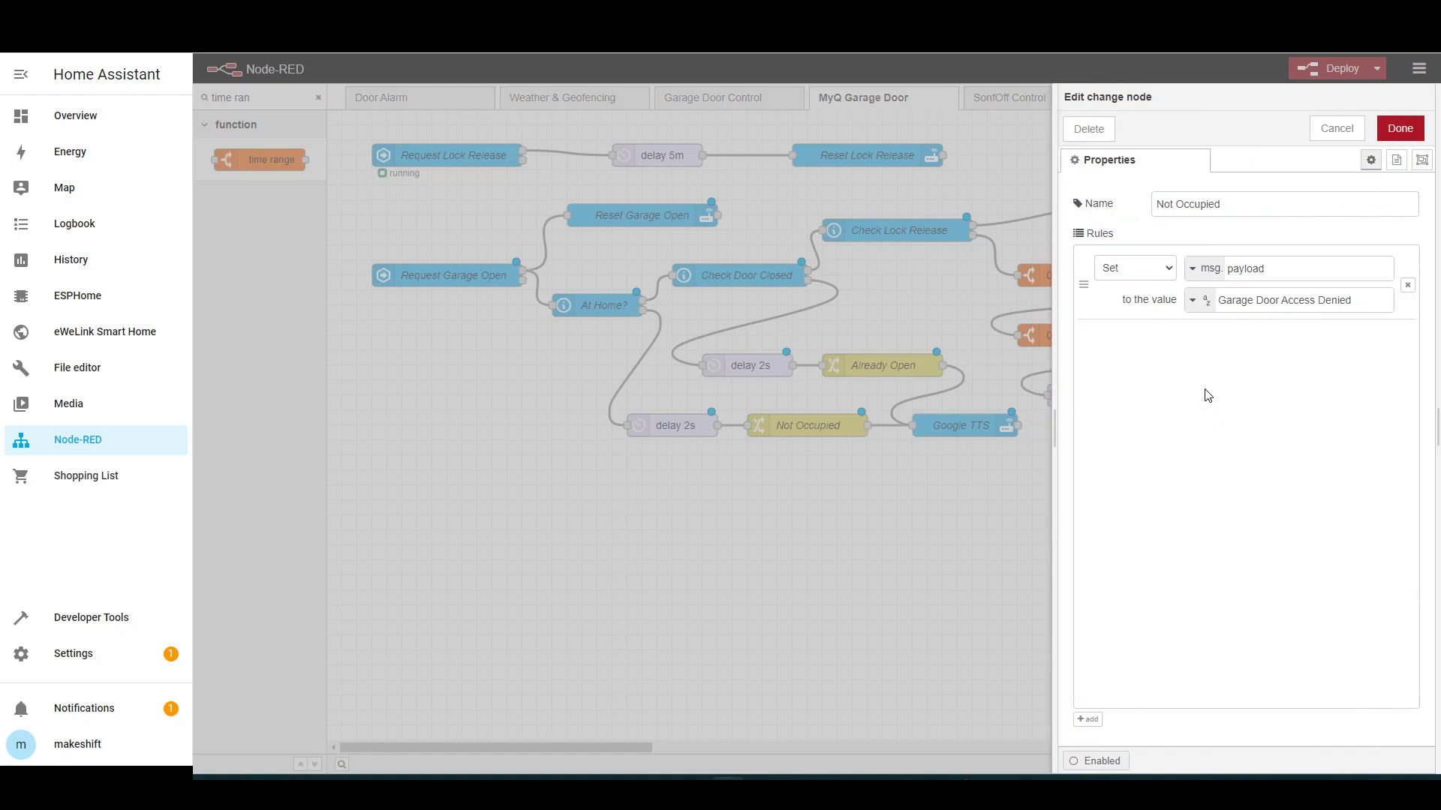
pyautogui.click(1281, 206)
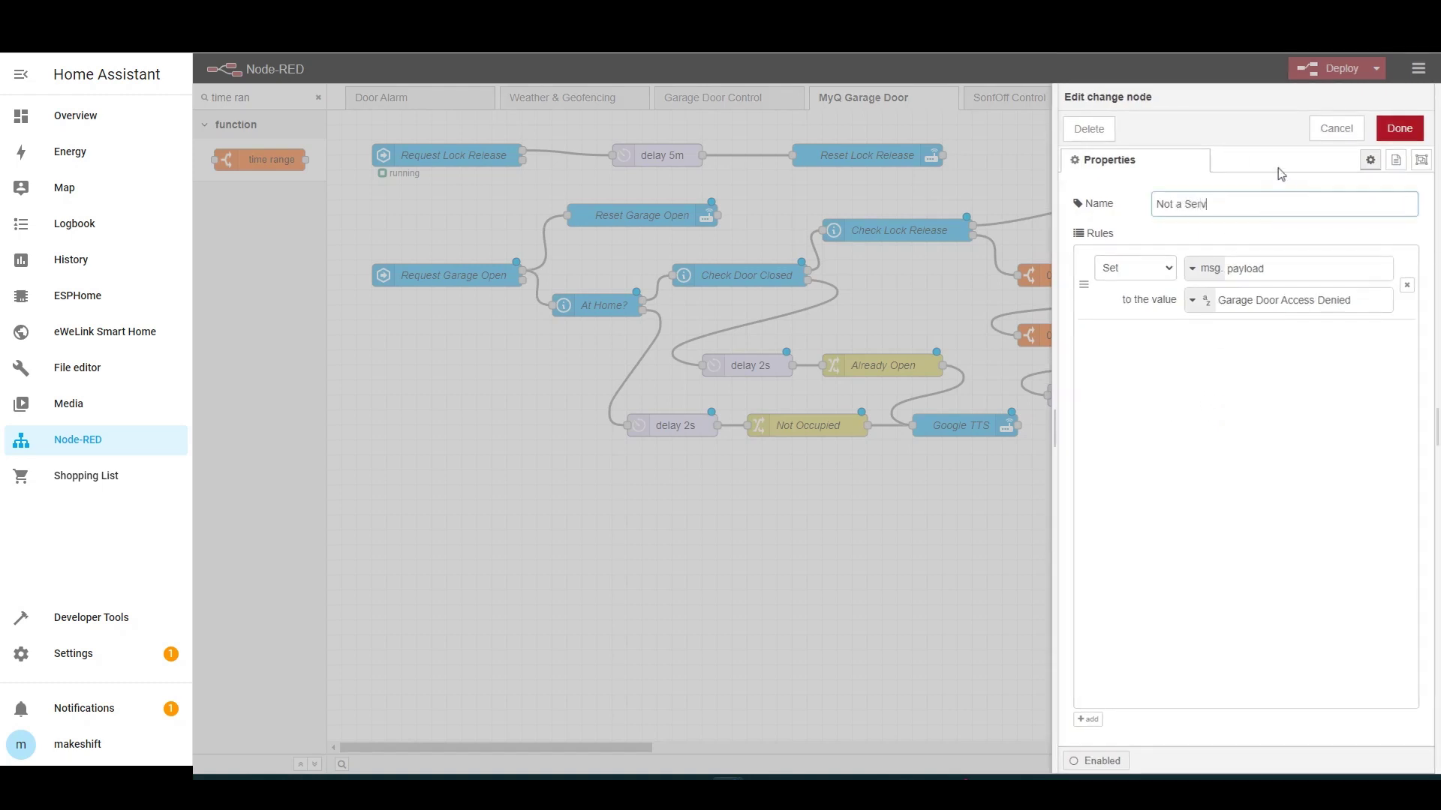
pyautogui.click(1371, 300)
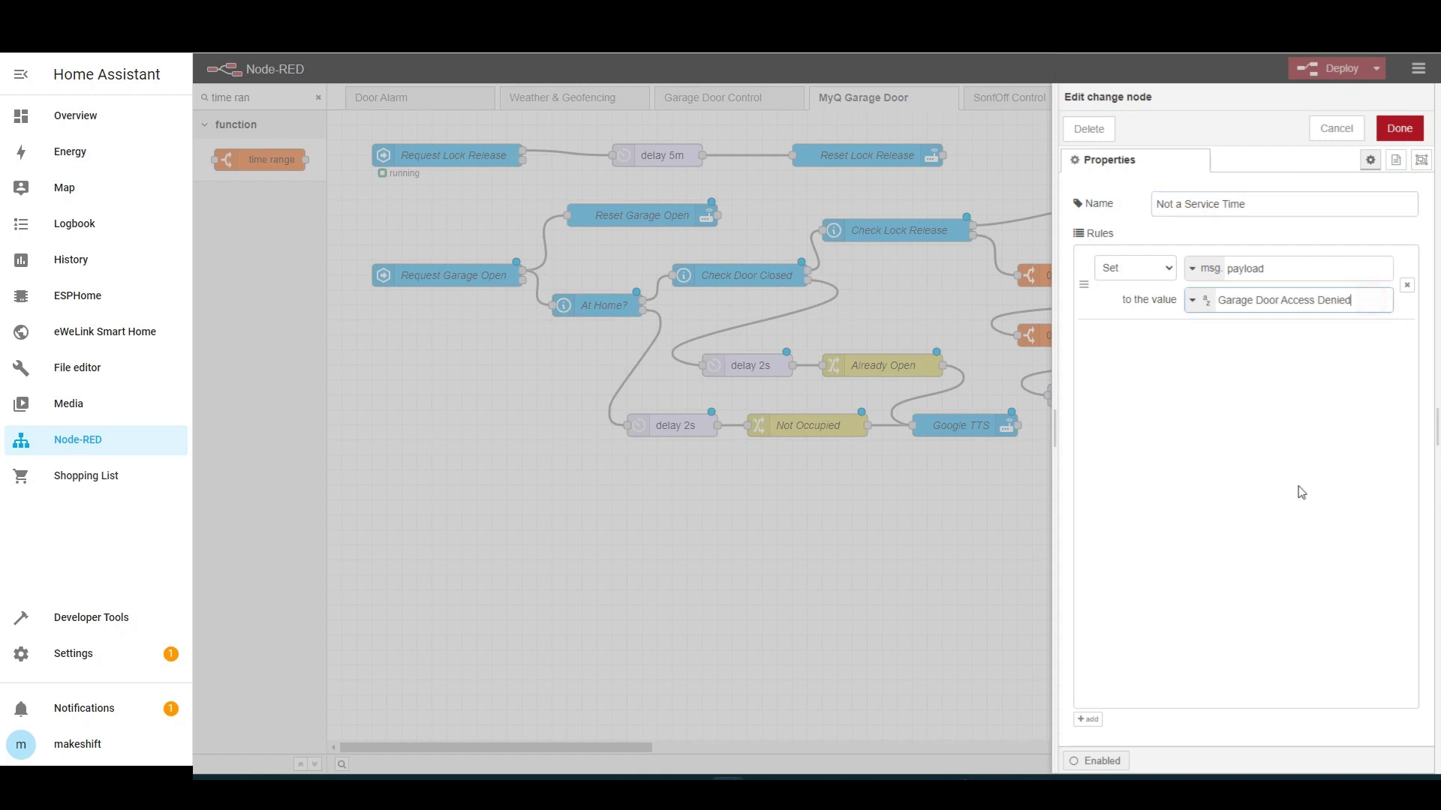
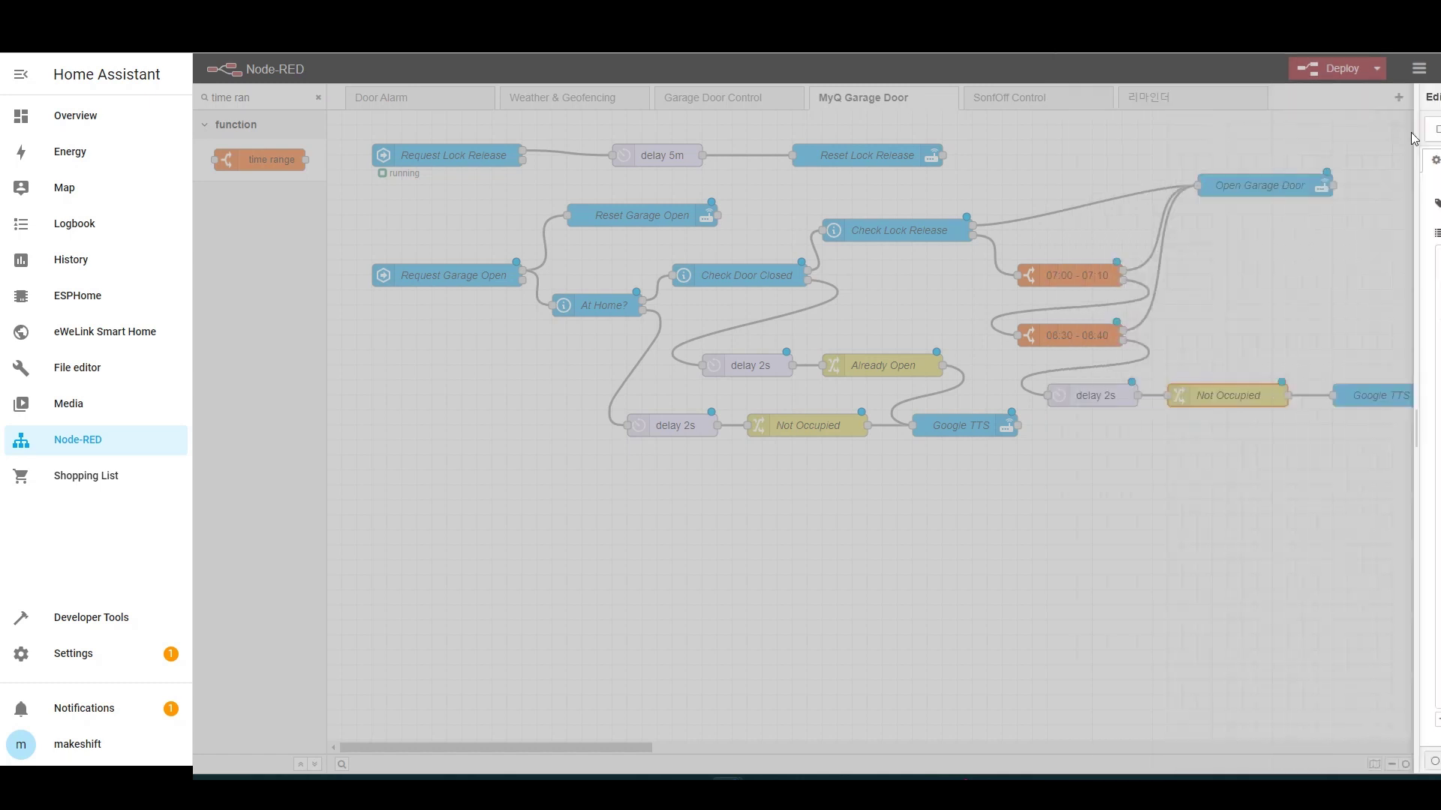
# Step: Tidy the flow by moving the Already Open and Not Occupied chains lower and shifting the time range branch left and slightly down
pyautogui.moveTo(536, 342)
pyautogui.mouseDown()
pyautogui.moveTo(979, 461)
pyautogui.moveTo(937, 488)
pyautogui.mouseUp()
pyautogui.moveTo(987, 405); pyautogui.dragTo(1280, 405)
pyautogui.moveTo(1051, 367); pyautogui.dragTo(1249, 443)
pyautogui.moveTo(1231, 396)
pyautogui.mouseDown()
pyautogui.moveTo(1230, 411)
pyautogui.moveTo(1201, 410)
pyautogui.mouseUp()
pyautogui.moveTo(1380, 395); pyautogui.dragTo(1351, 411)
pyautogui.click(1222, 354)
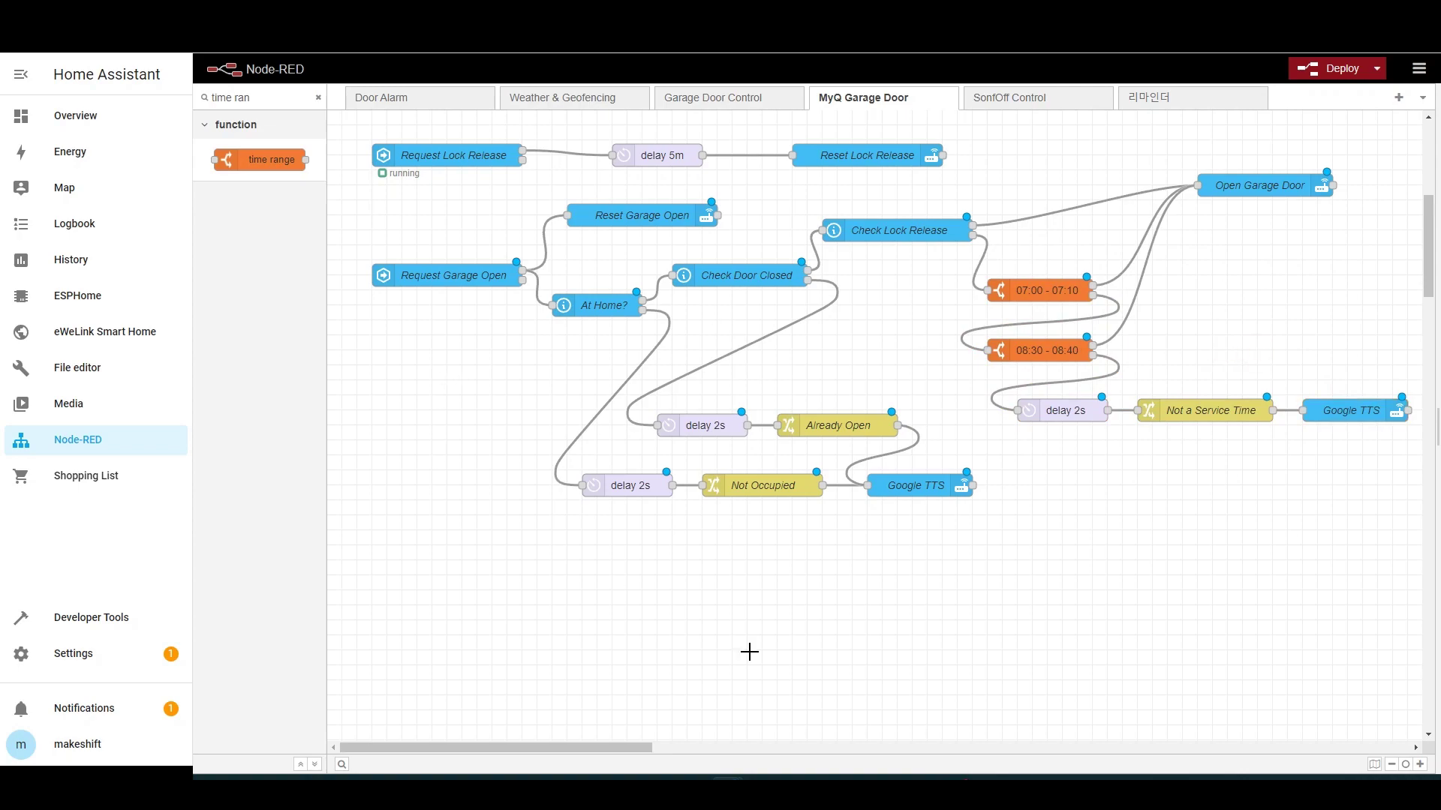
# Step: Deploy the flow and test it by playing the "Open the garage door" Google voice command from LV Caption Manager
pyautogui.click(1324, 69)
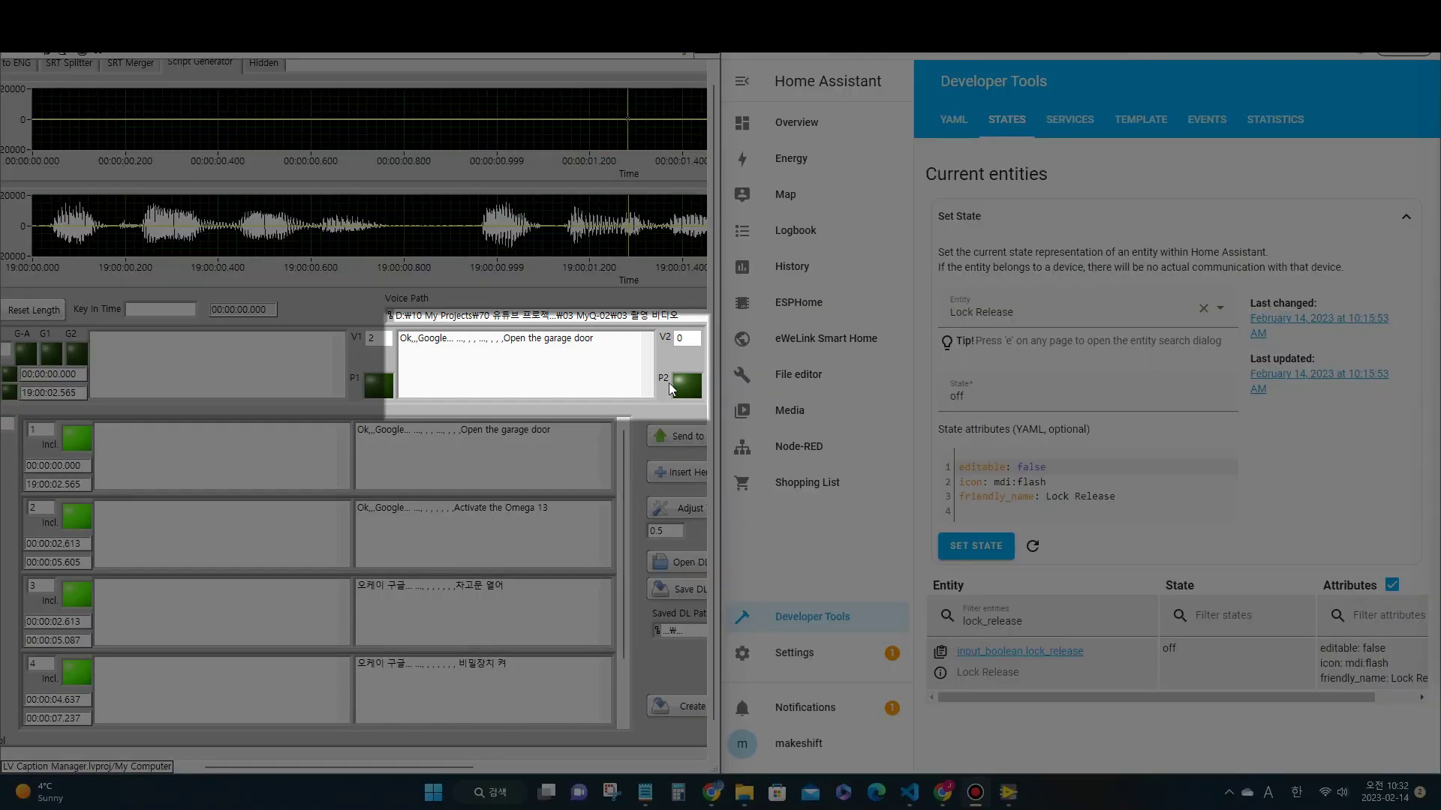
pyautogui.click(684, 385)
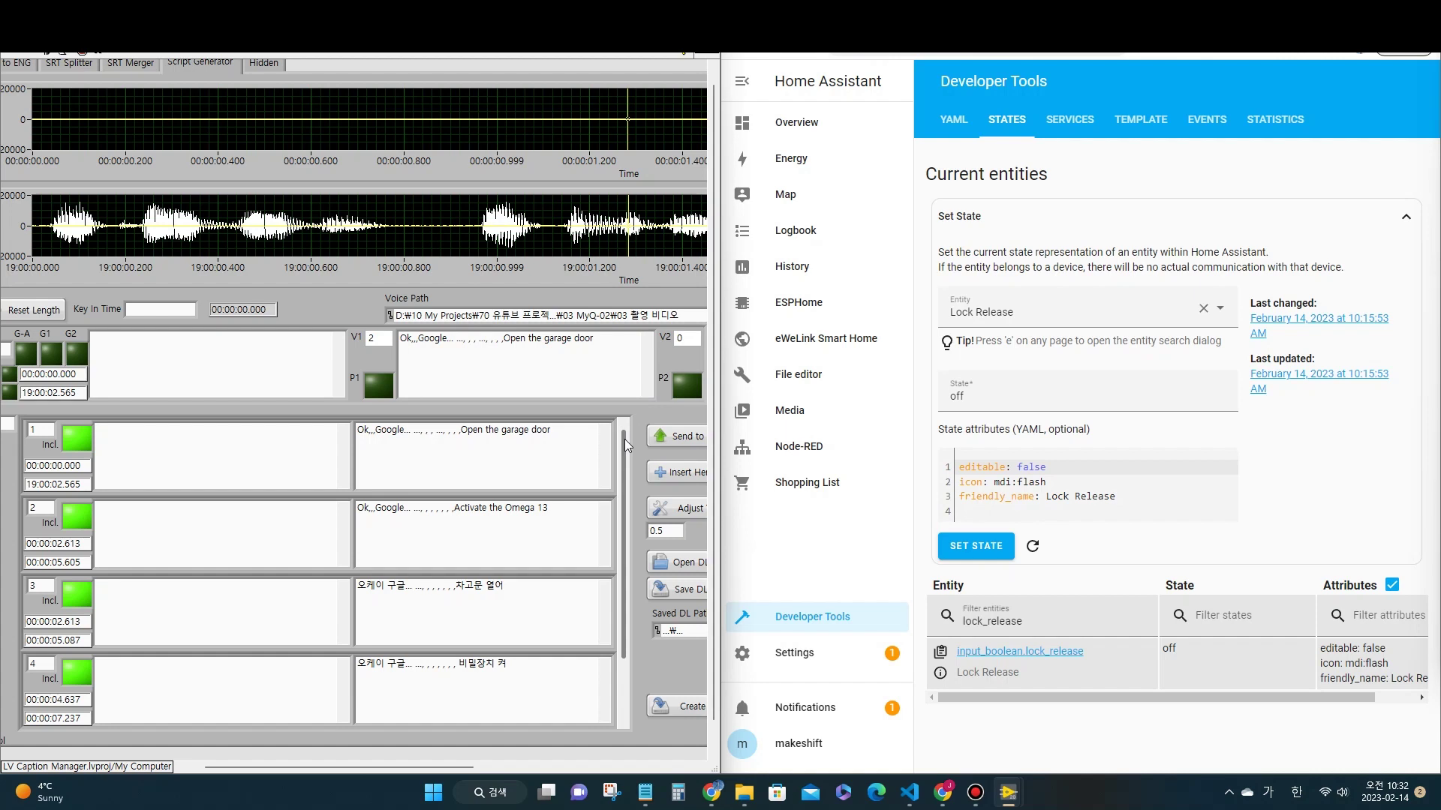
# Step: Load and play the "Activate the Omega 13" voice command and refresh the Lock Release entity's state in Developer Tools
pyautogui.moveTo(624, 439); pyautogui.dragTo(627, 476)
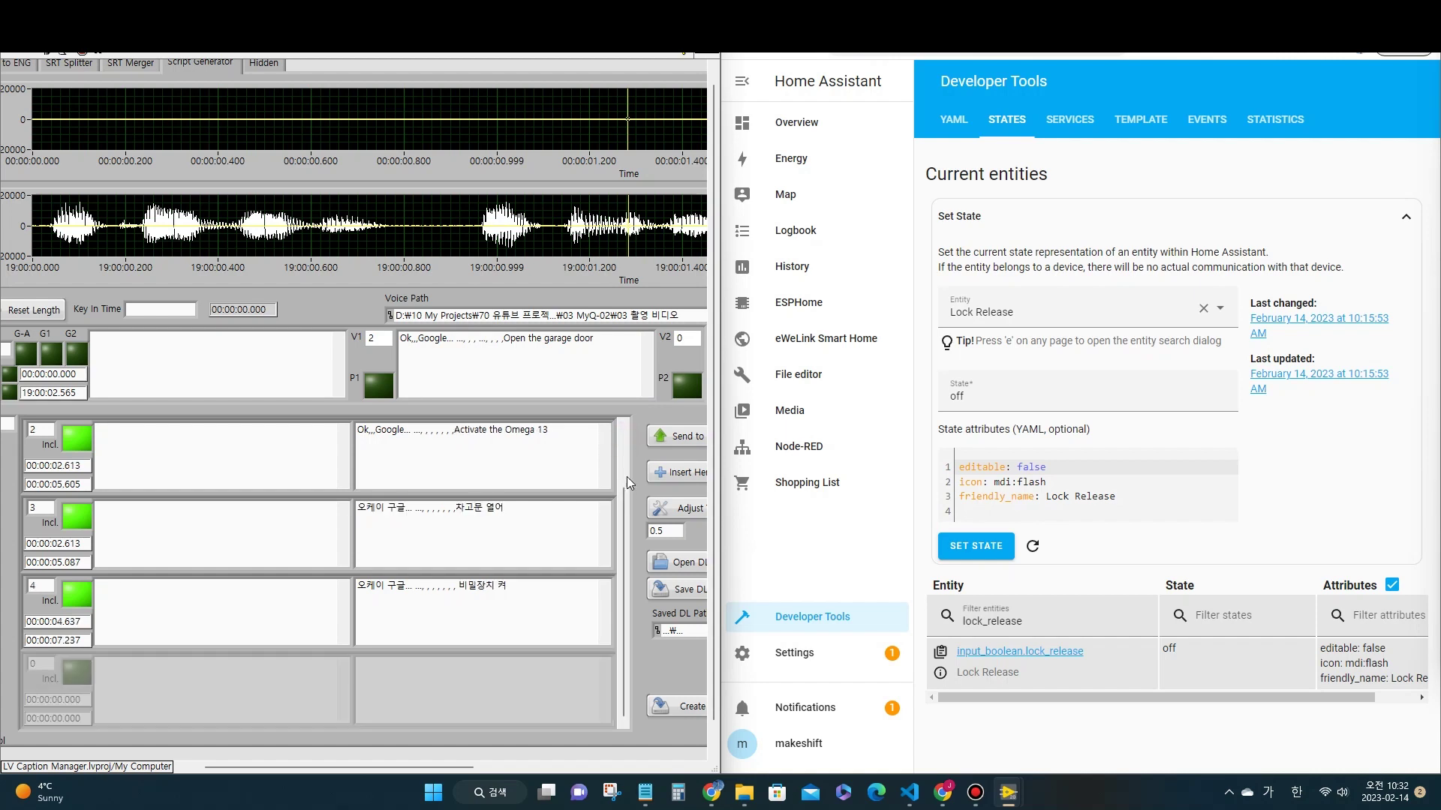
pyautogui.click(664, 435)
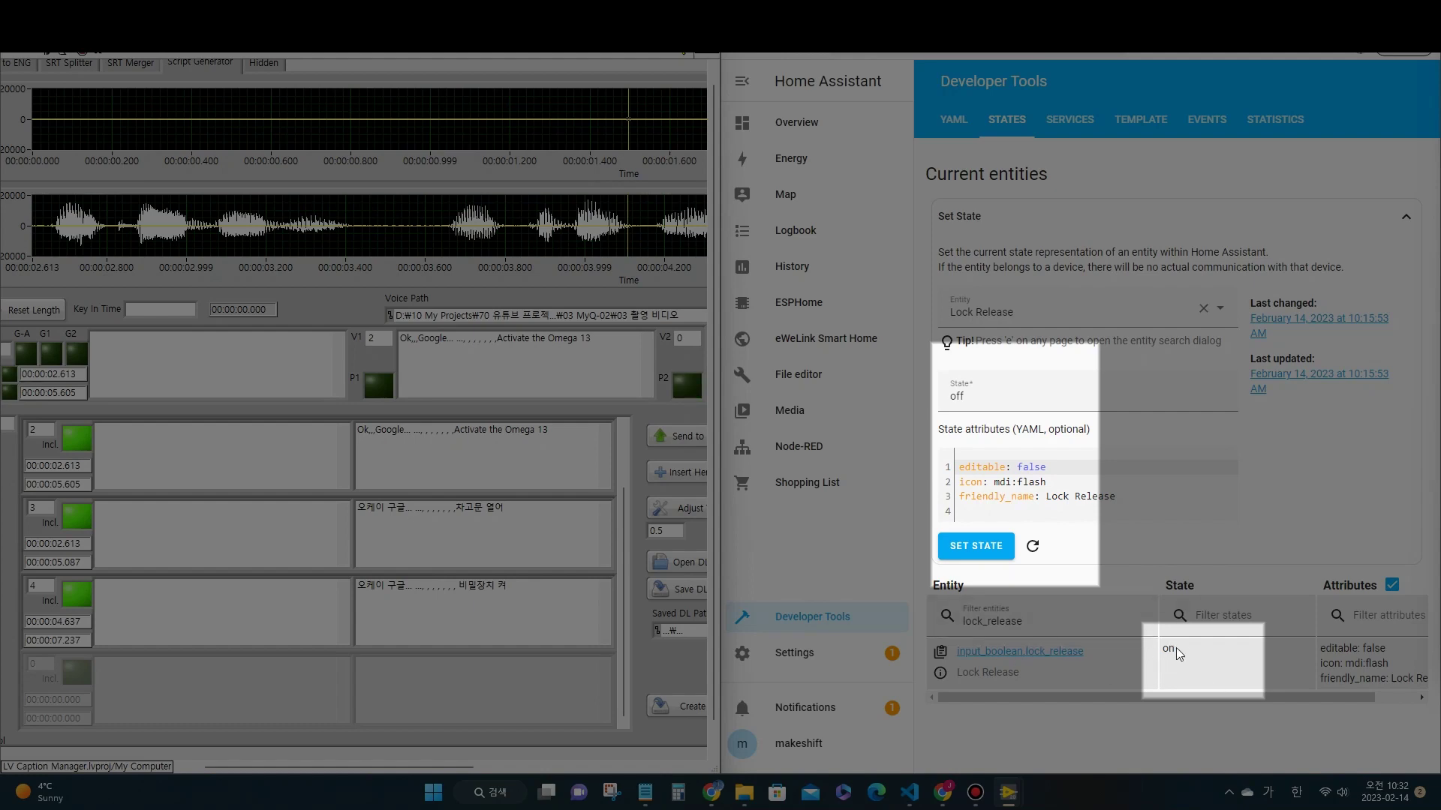
pyautogui.click(1033, 546)
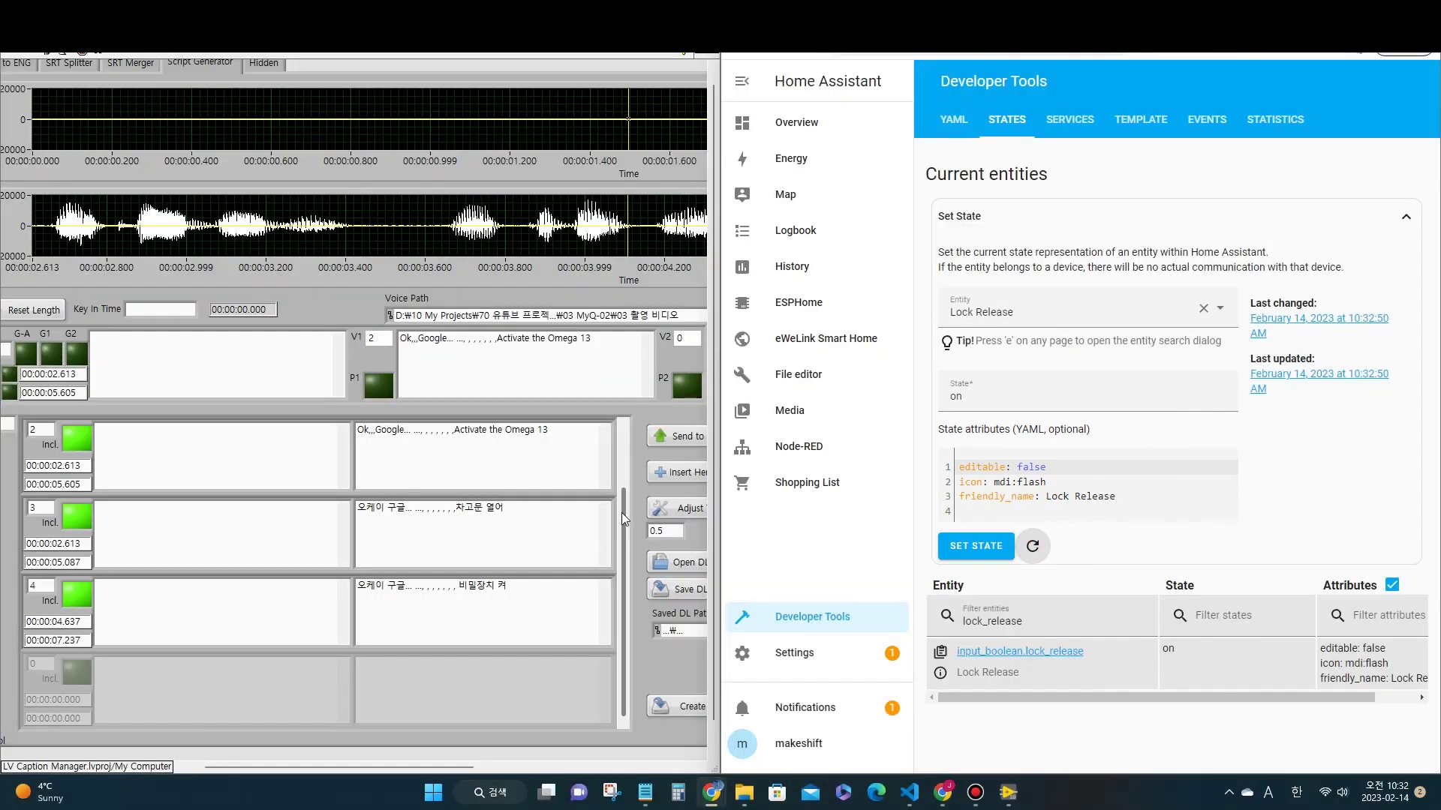
# Step: Load the English "Open the garage door" voice command and play it with Lock Release on
pyautogui.click(620, 513)
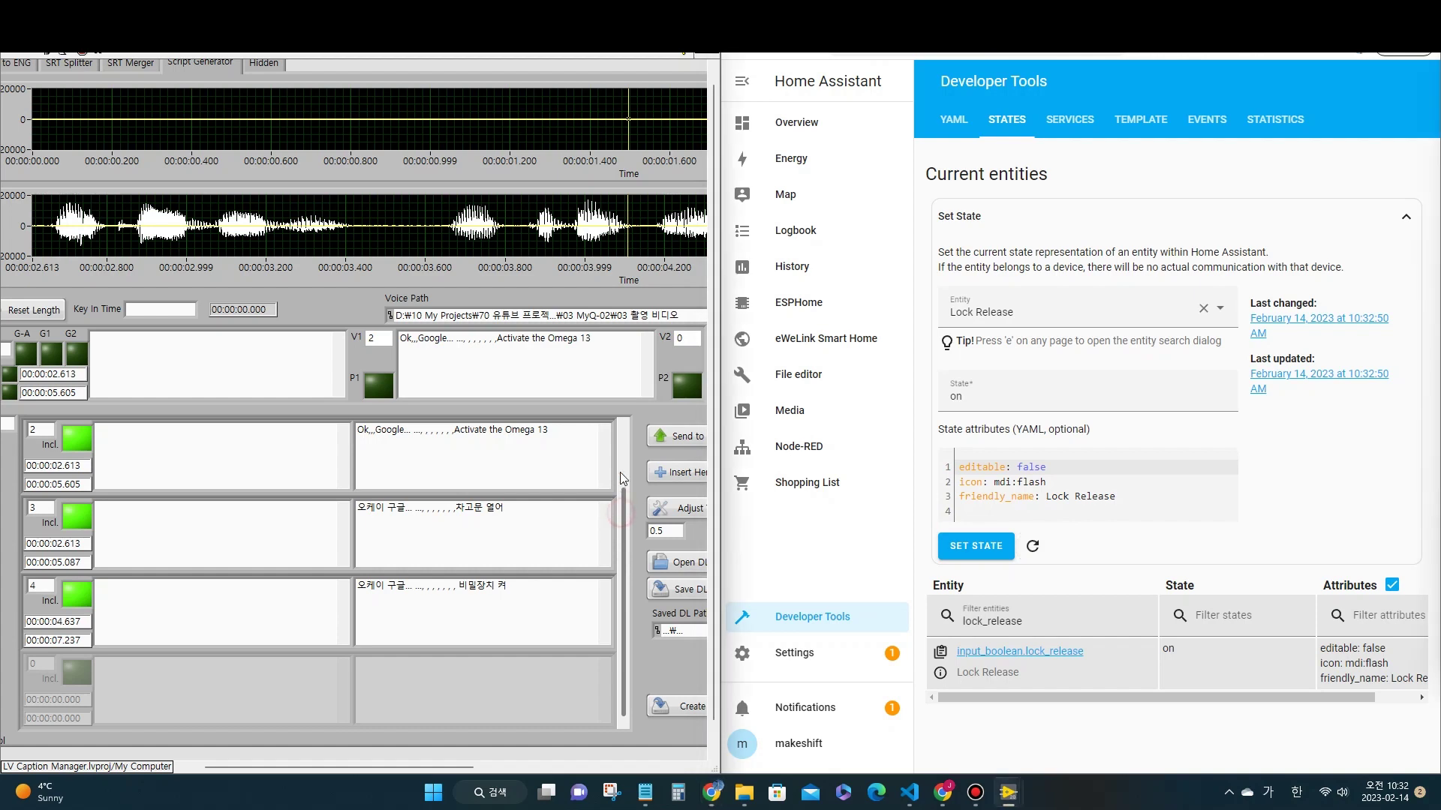
pyautogui.scroll(1, 621, 484)
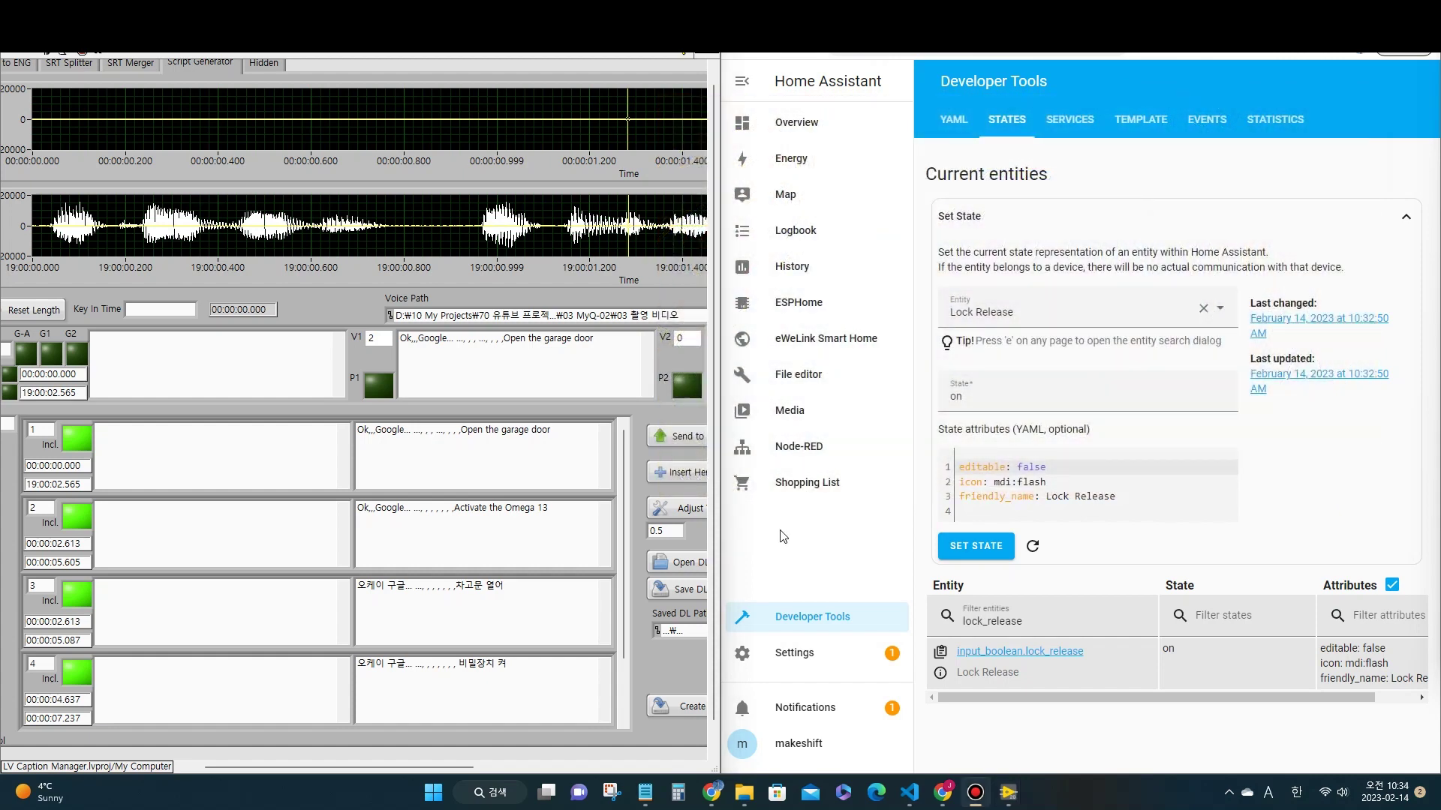
pyautogui.click(683, 388)
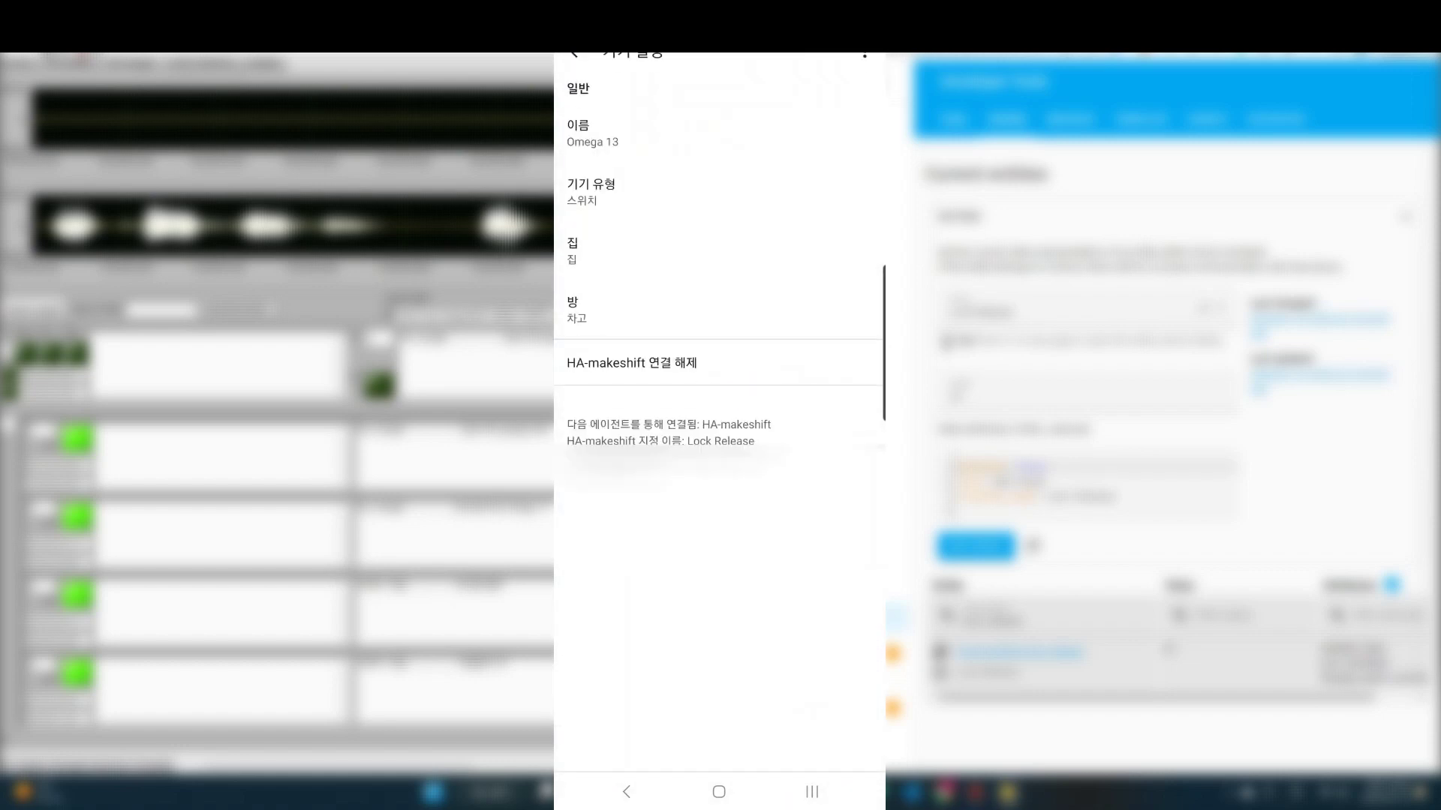
# Step: In the phone's device settings, rename the Omega 13 switch to 비밀장치
pyautogui.press('BackSpace')
pyautogui.press('BackSpace')
pyautogui.press('BackSpace')
pyautogui.press('BackSpace')
pyautogui.press('BackSpace')
pyautogui.press('BackSpace')
pyautogui.press('BackSpace')
pyautogui.press('BackSpace')
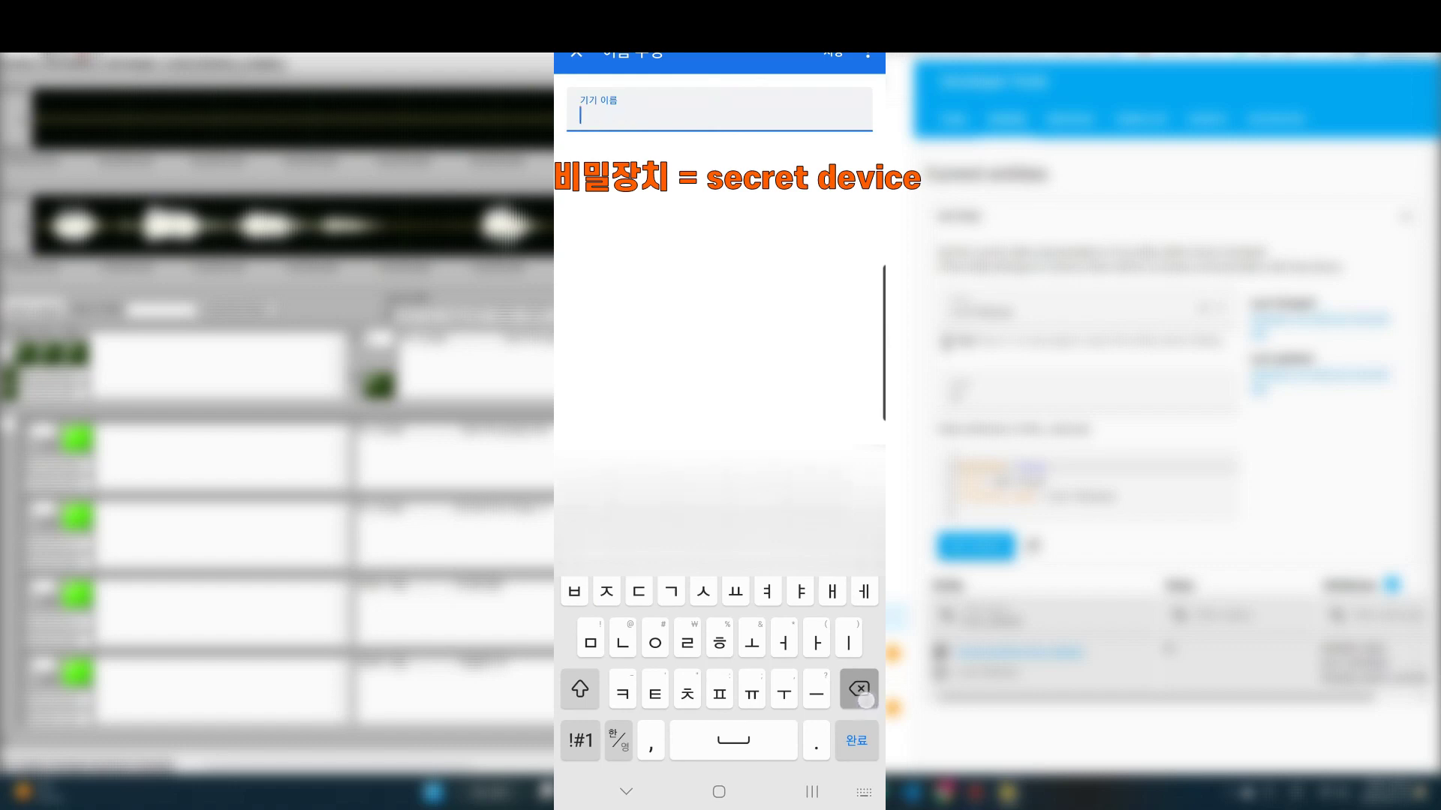
pyautogui.write('비미ㄹ장치')
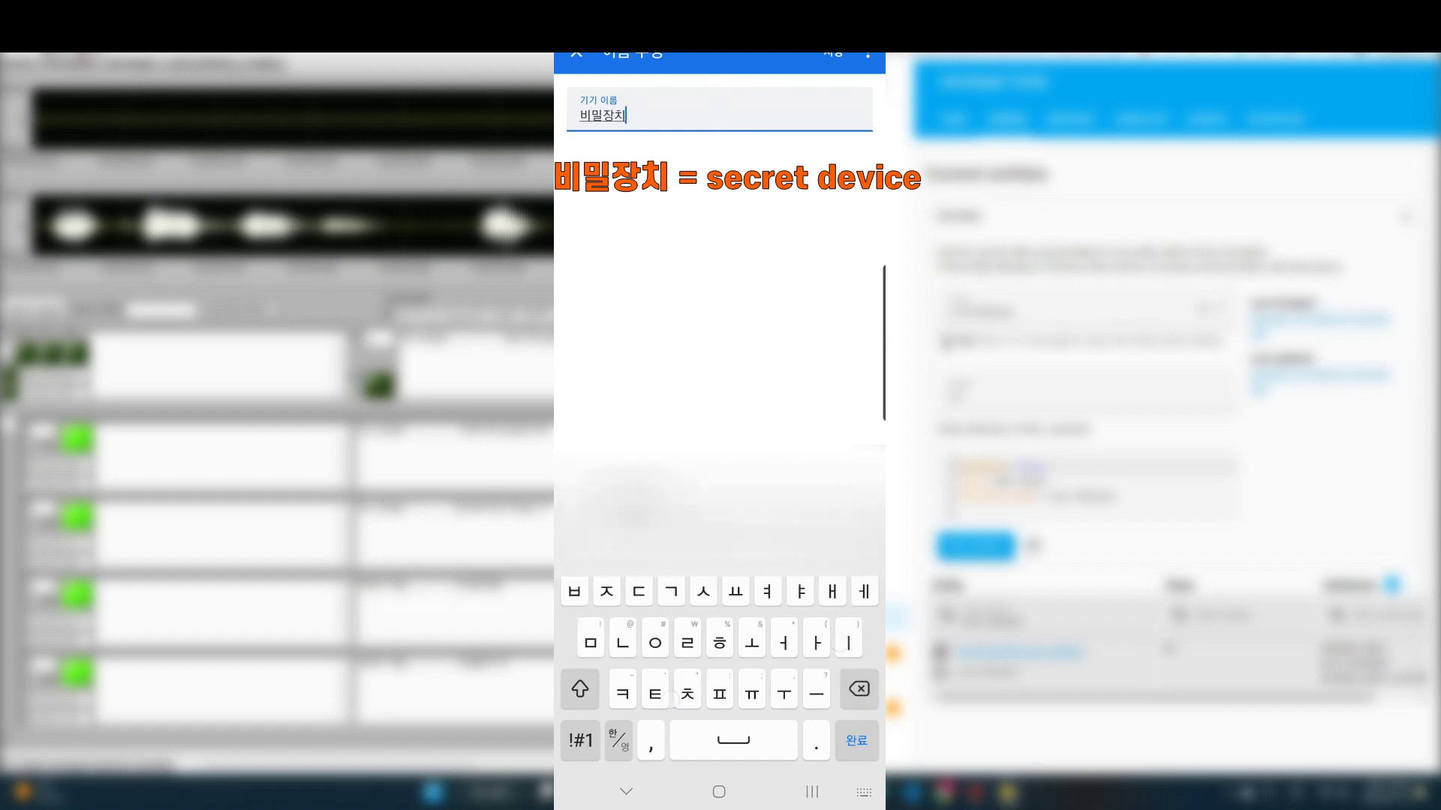
pyautogui.press('Return')
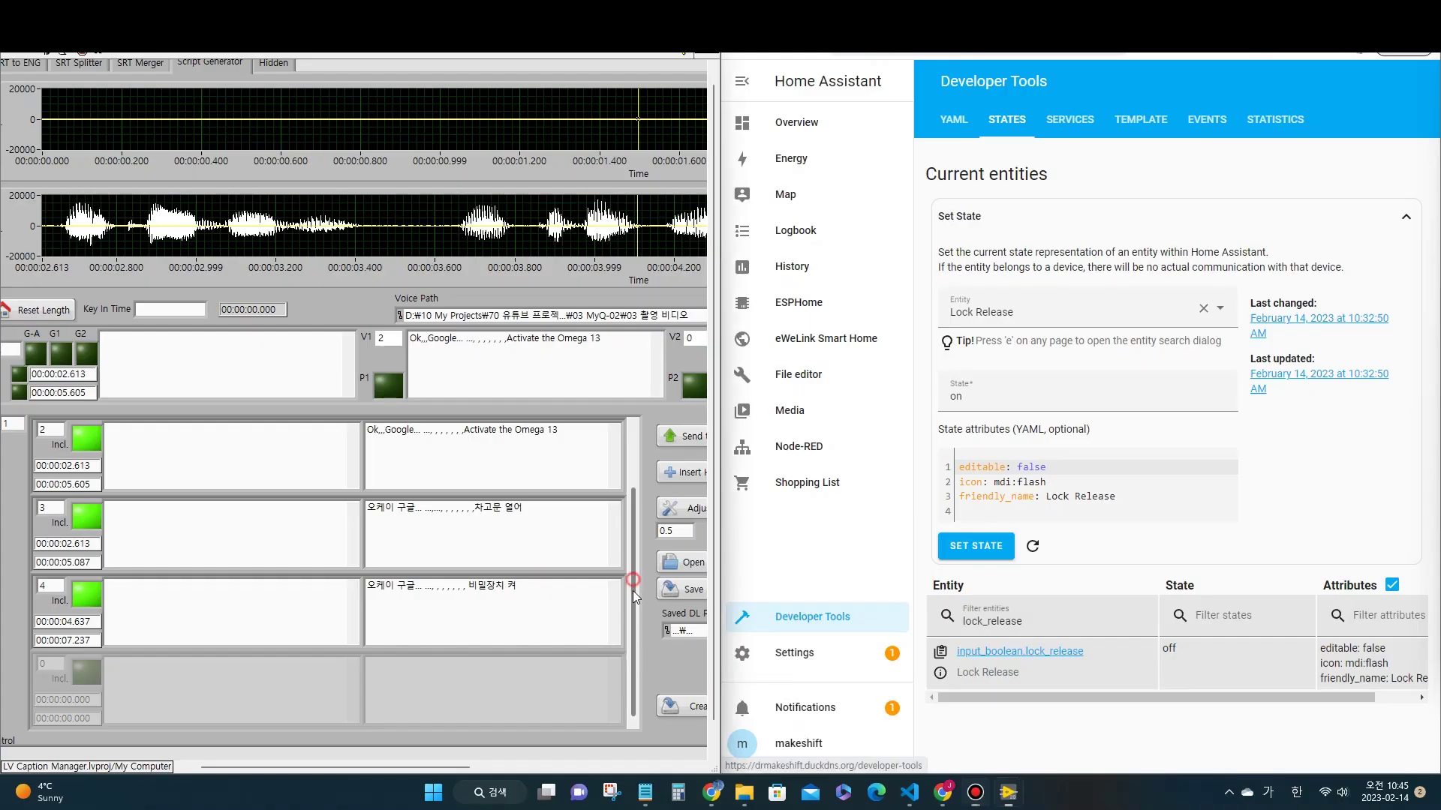
# Step: Load the Korean "차고문 열어" voice command in LV Caption Manager and play it with Lock Release off
pyautogui.click(628, 724)
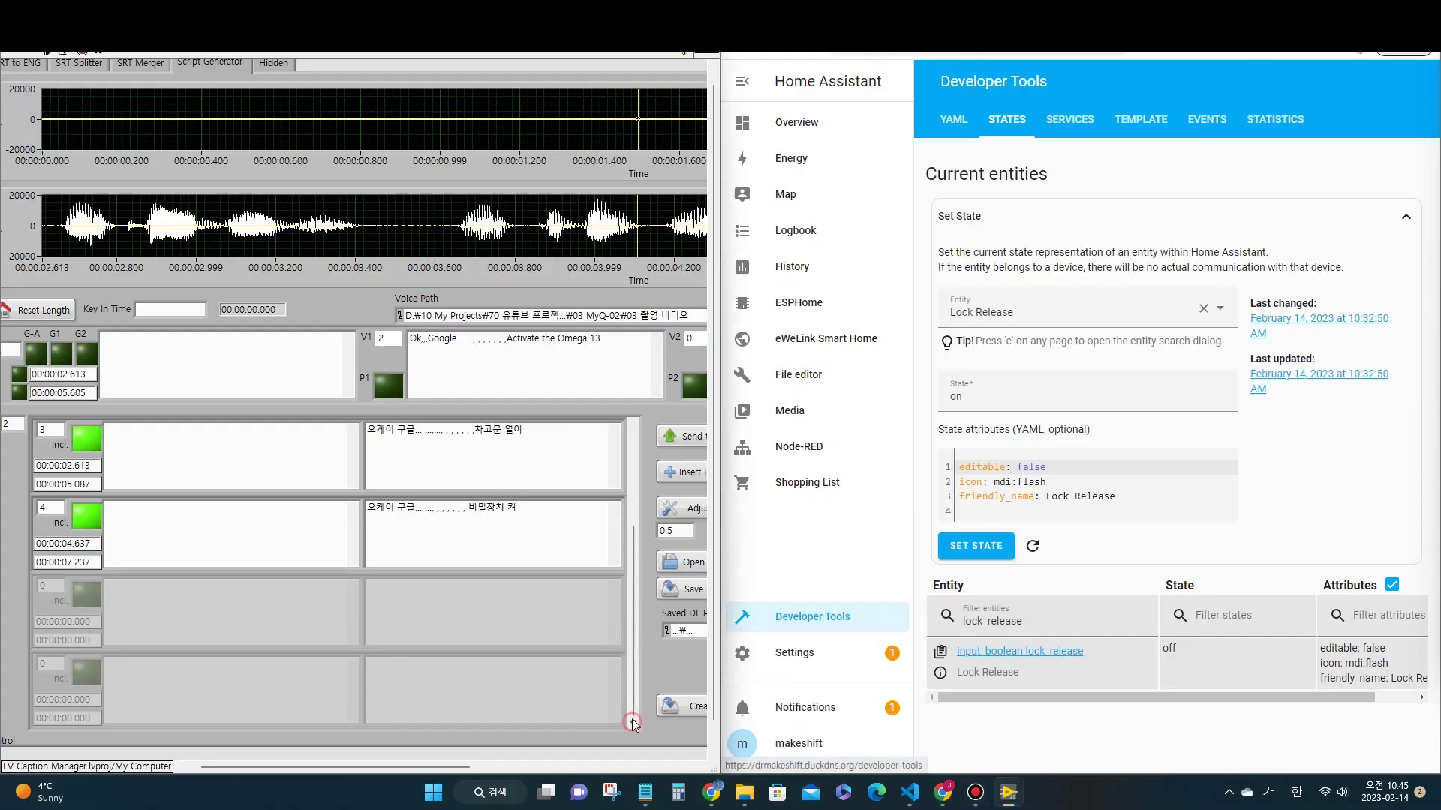
pyautogui.click(691, 446)
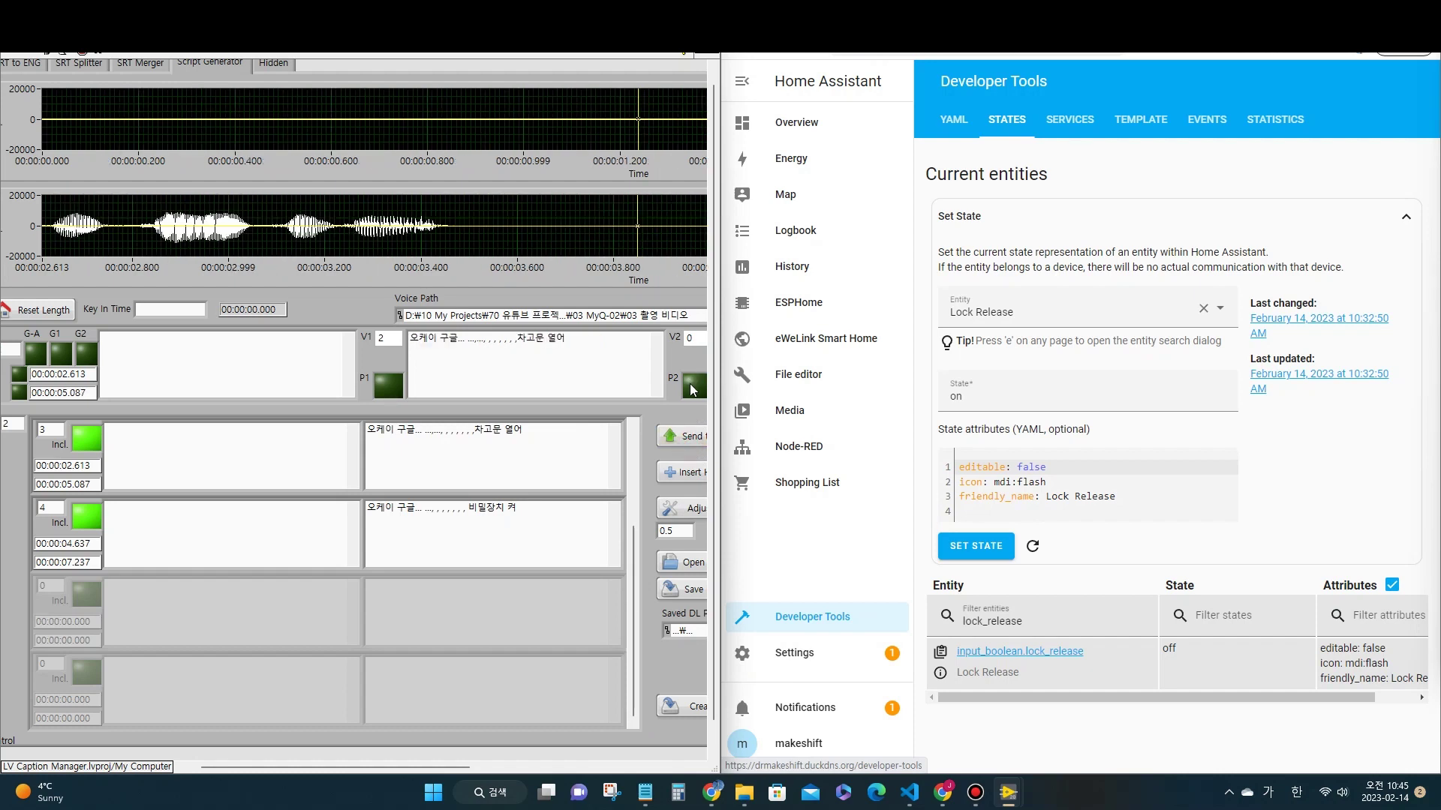
pyautogui.click(690, 384)
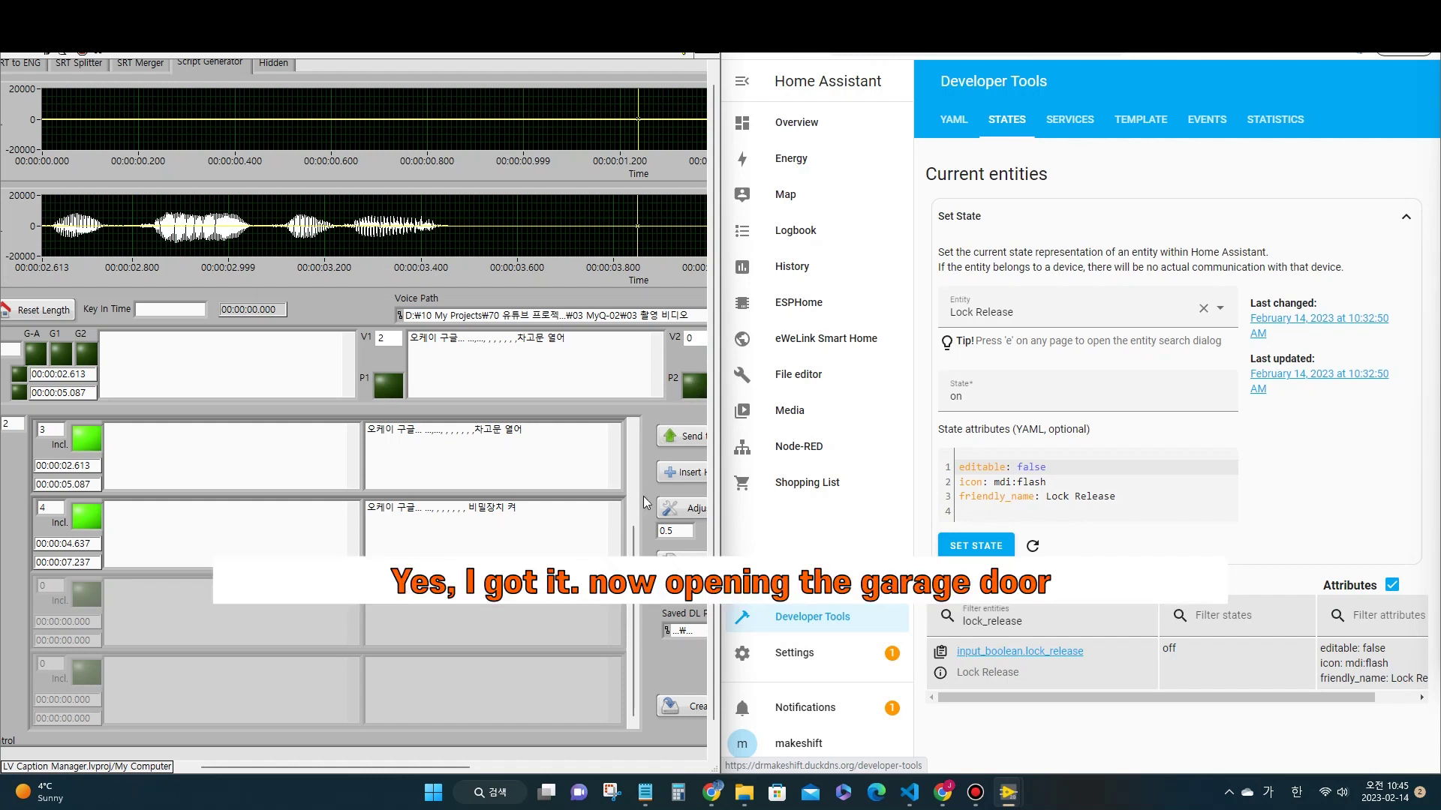
# Step: Load and play the Korean "비밀장치 켜" voice command and refresh the Lock Release entity's state
pyautogui.click(634, 725)
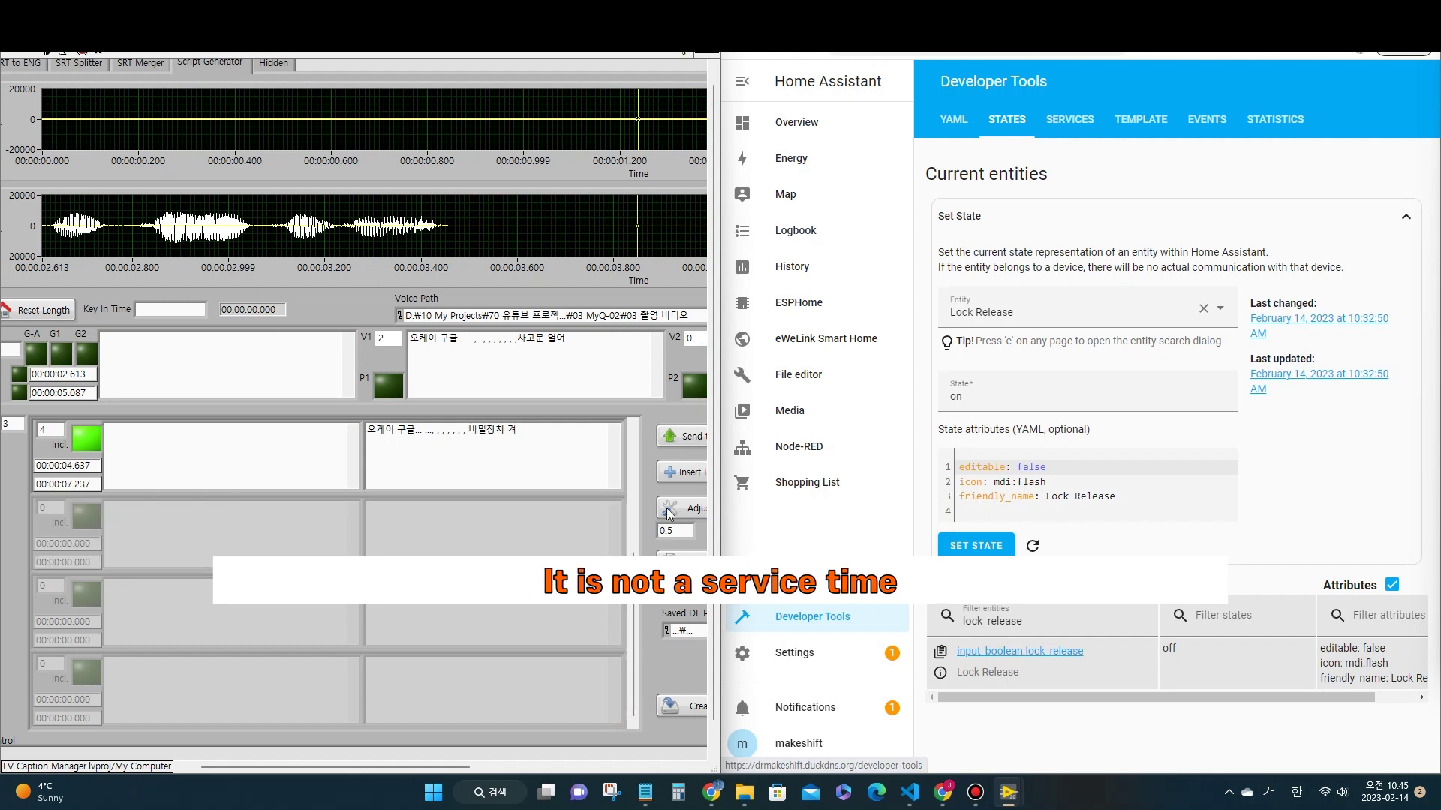
pyautogui.click(685, 436)
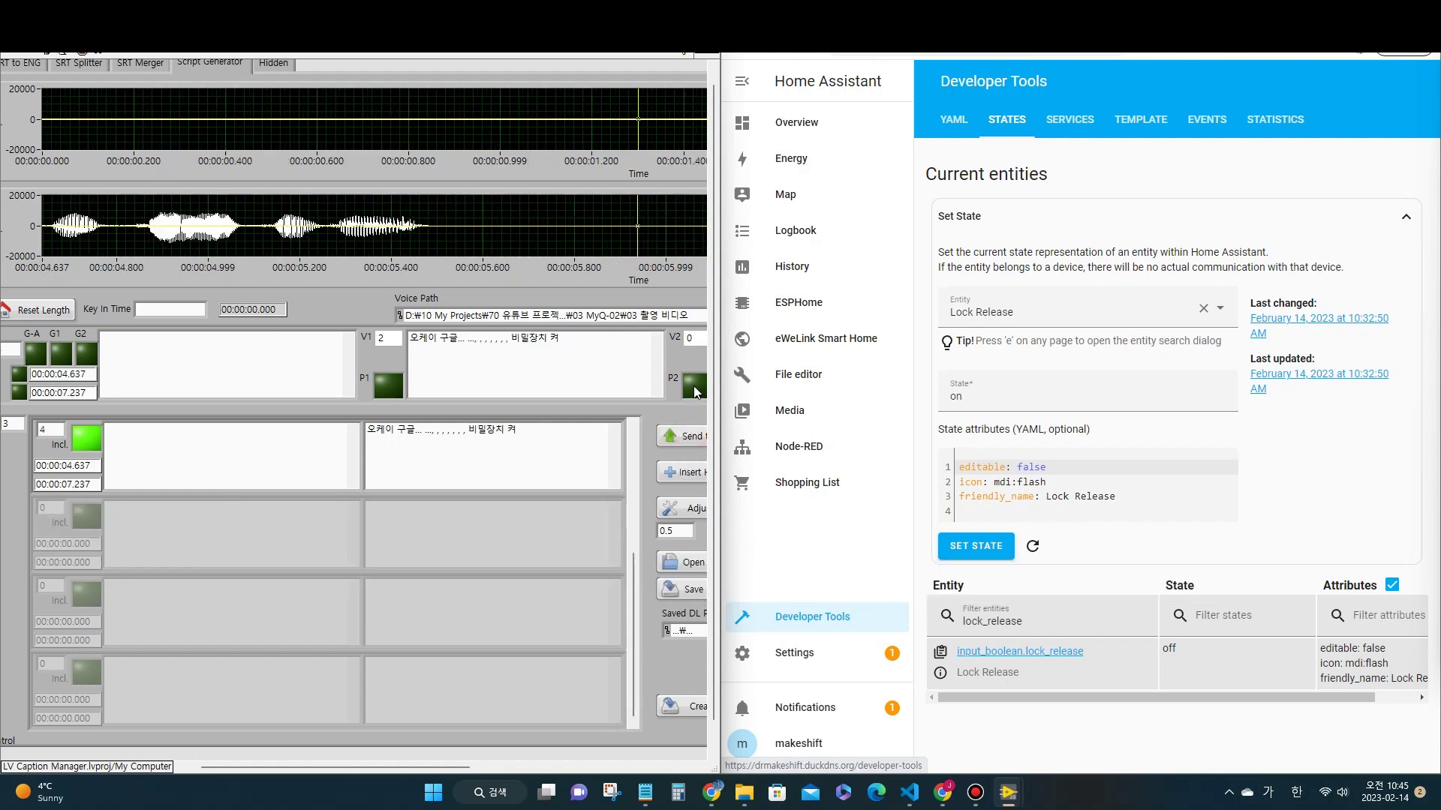
pyautogui.click(694, 387)
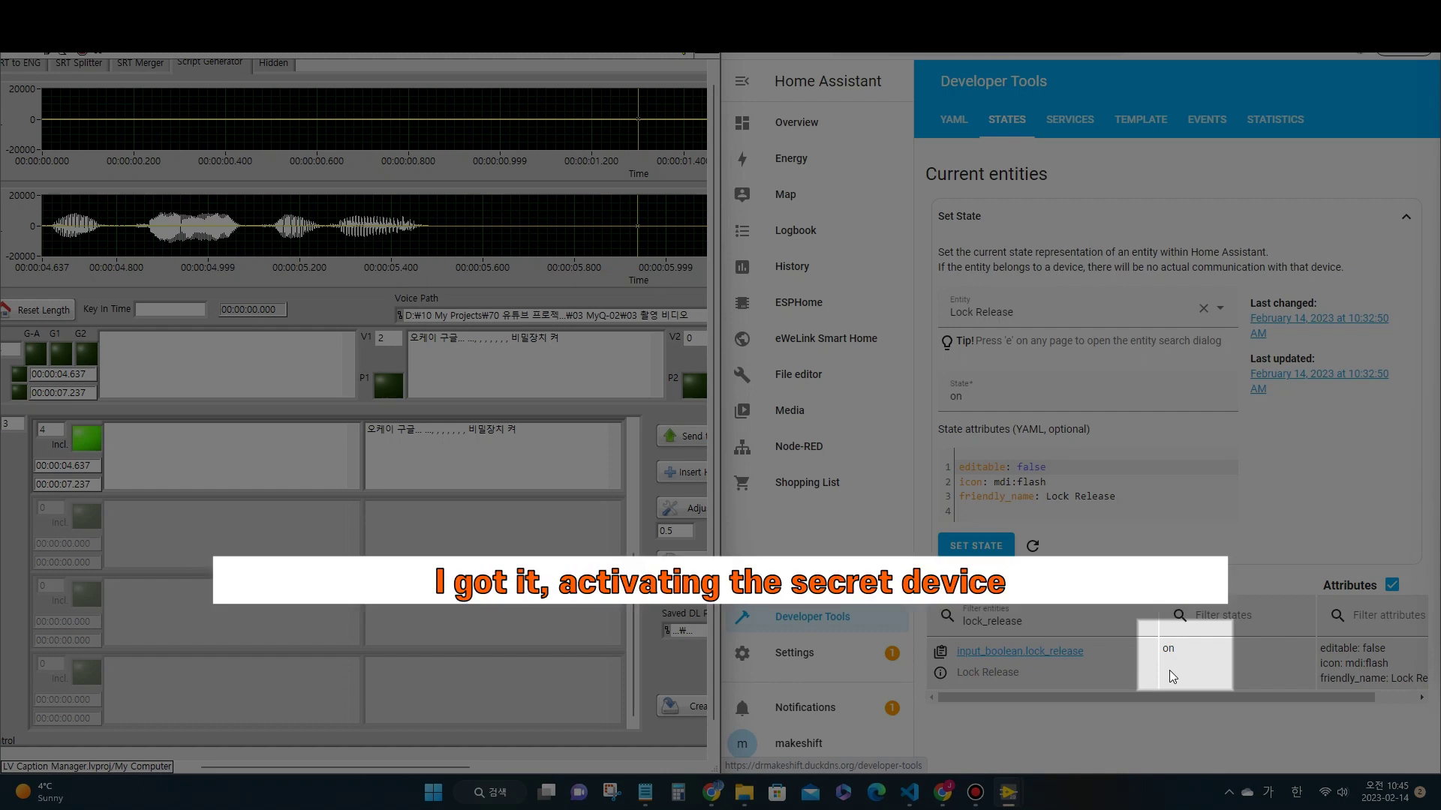
pyautogui.click(1034, 546)
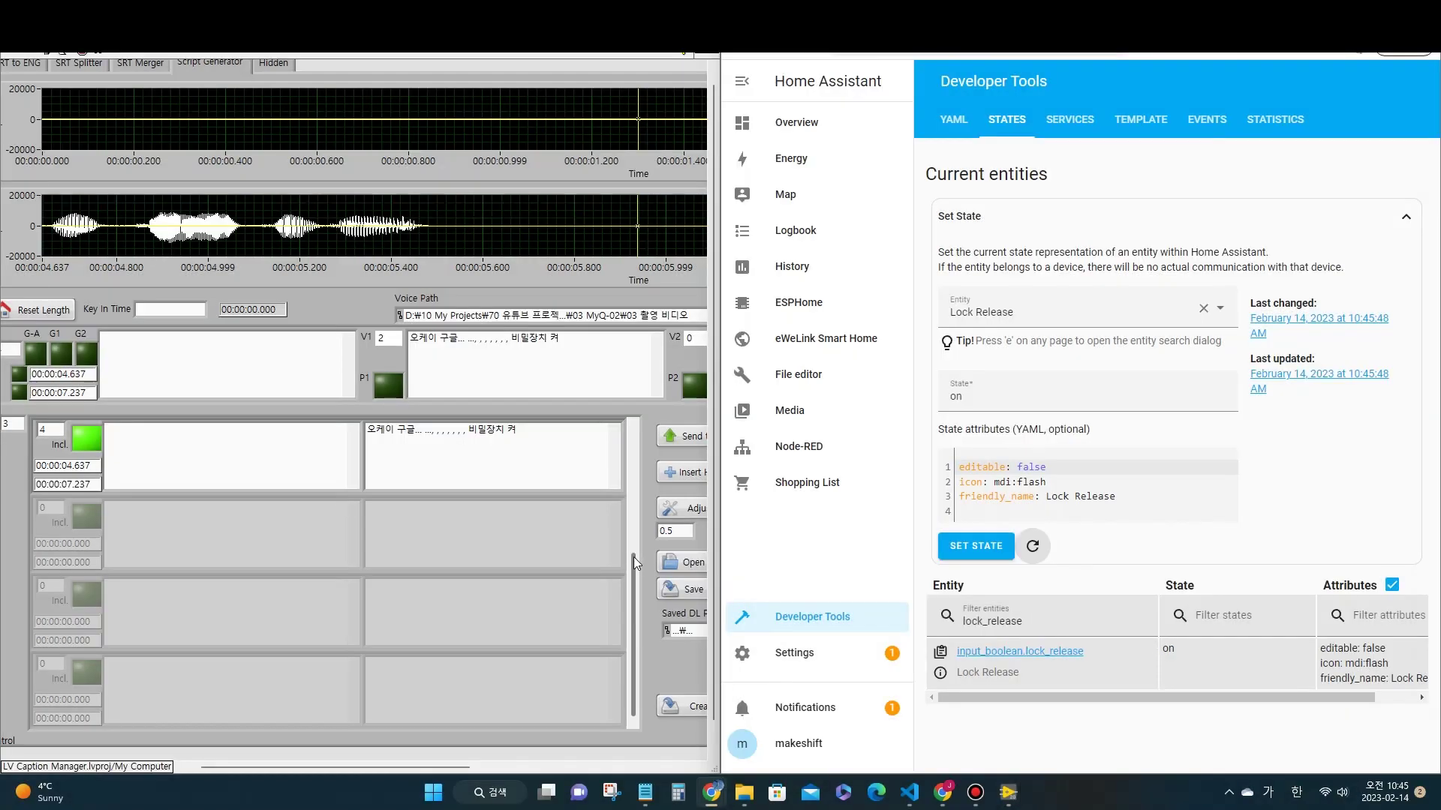
# Step: Reload the Korean "차고문 열어" voice command and play it again with Lock Release on
pyautogui.moveTo(633, 569); pyautogui.dragTo(635, 533)
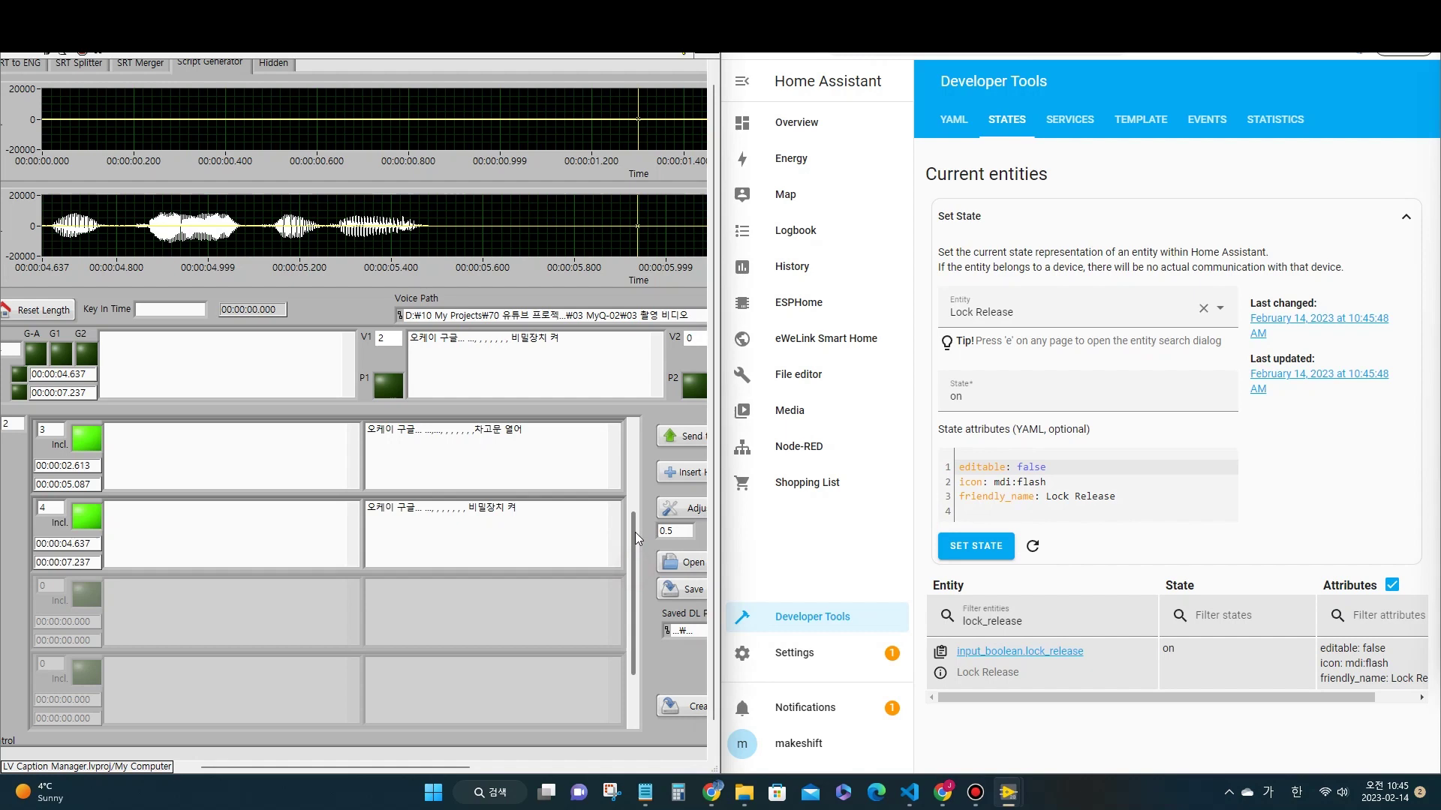
pyautogui.click(684, 437)
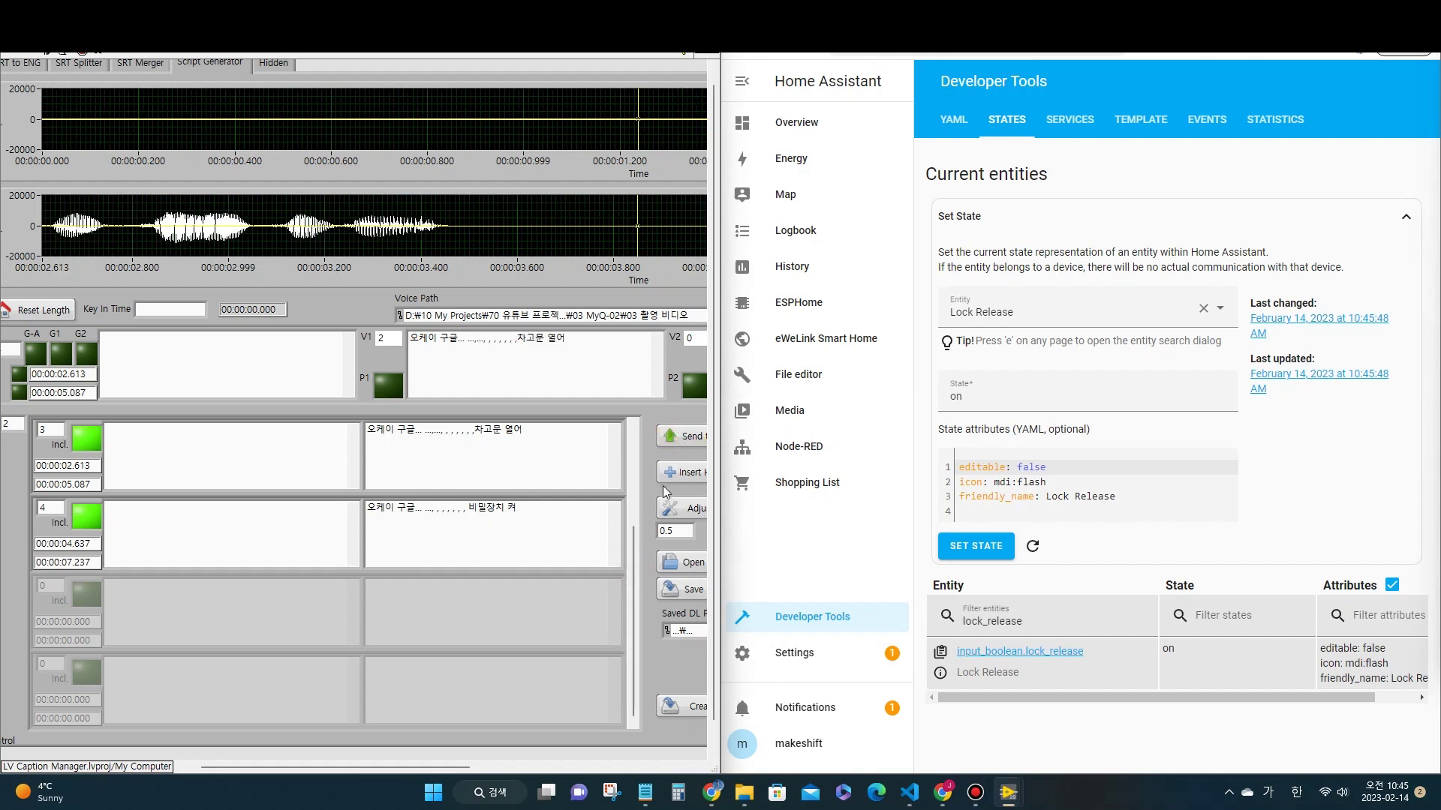
pyautogui.click(694, 387)
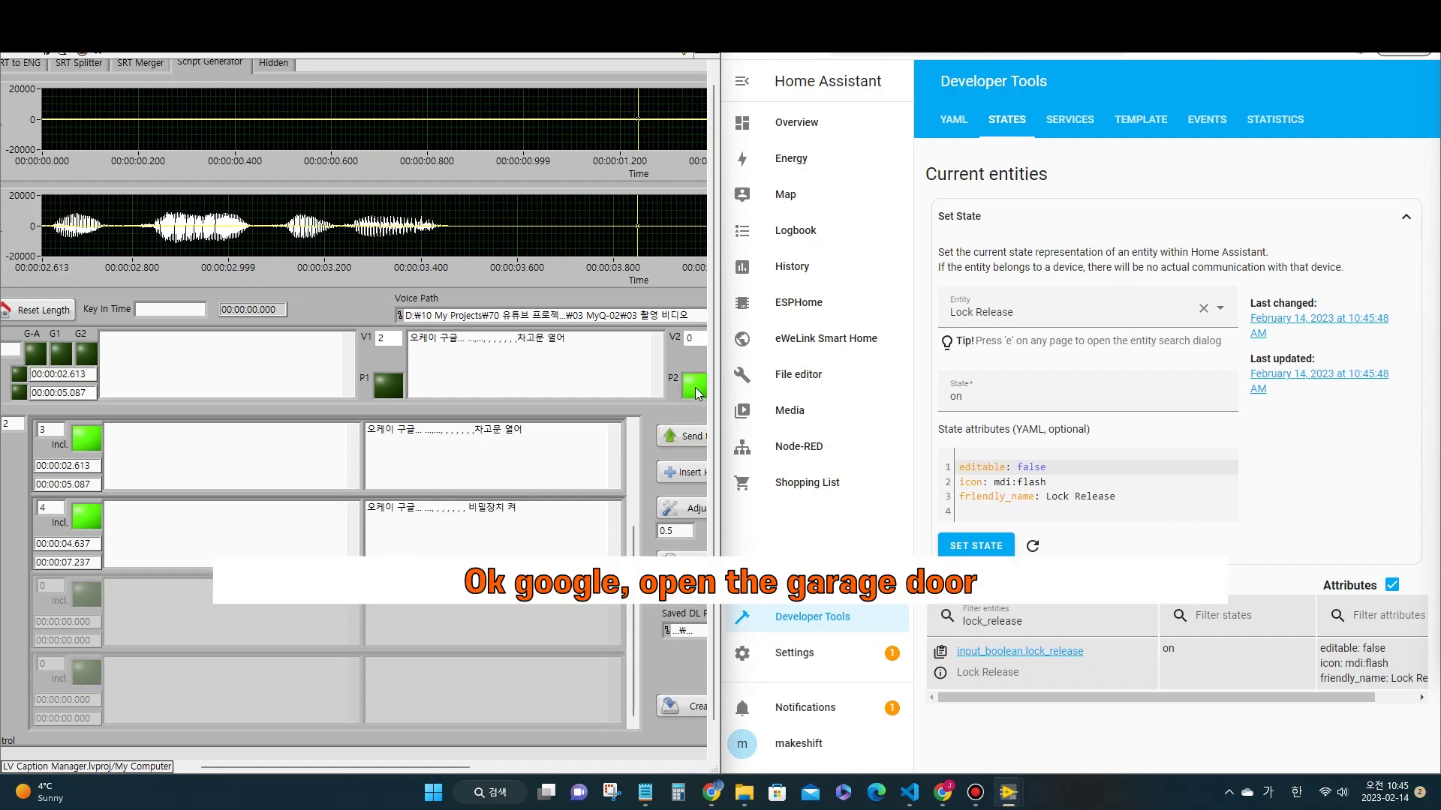